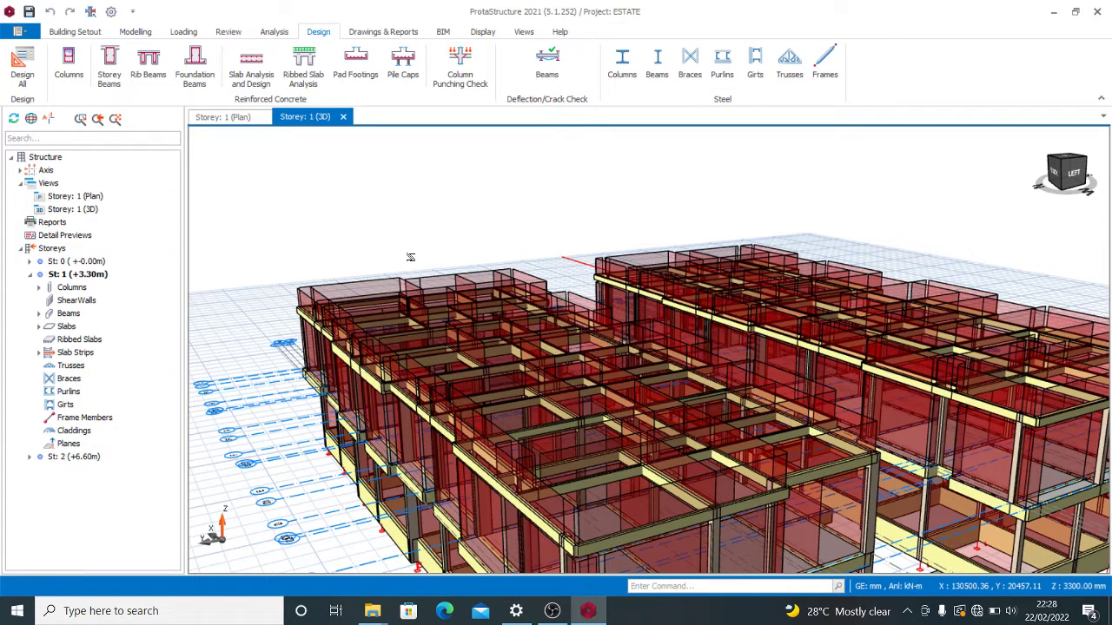
Inspect the storey 1 building model from several angles in 3D and close its 3D view.
middle_drag(410, 257, 464, 235)
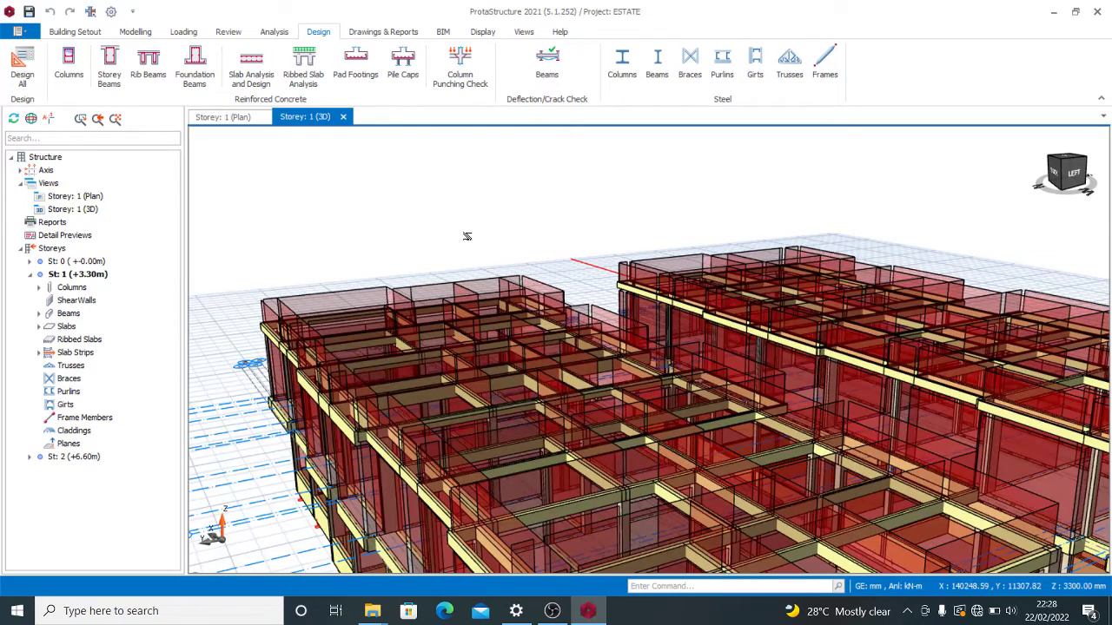
middle_drag(467, 236, 477, 247)
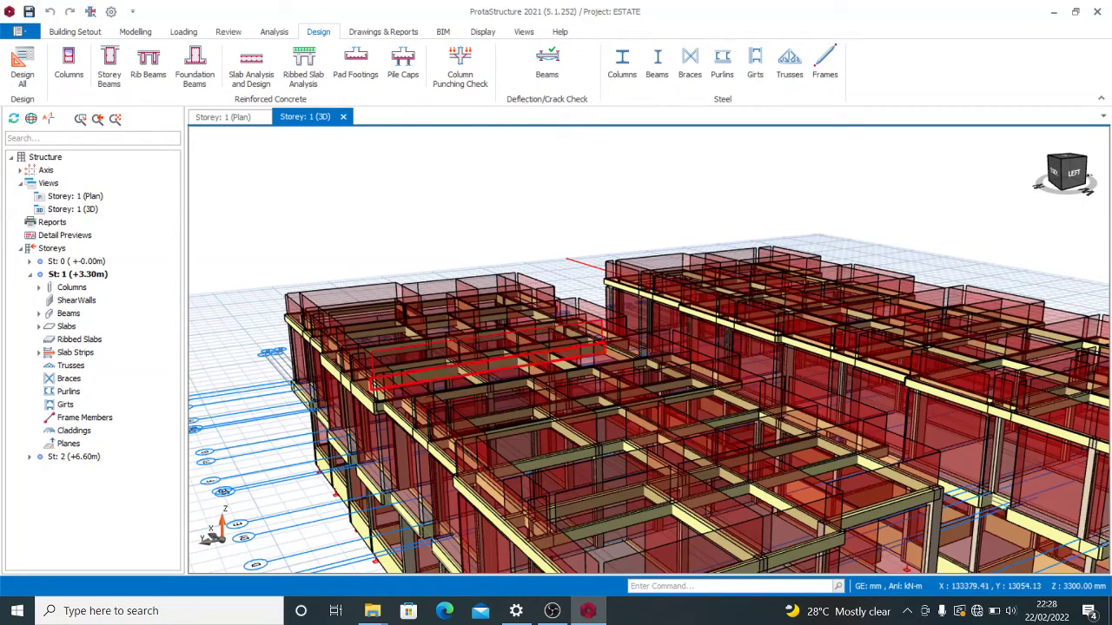
mouse_move(310, 502)
middle_down()
mouse_move(325, 468)
mouse_move(293, 509)
mouse_move(303, 516)
middle_up()
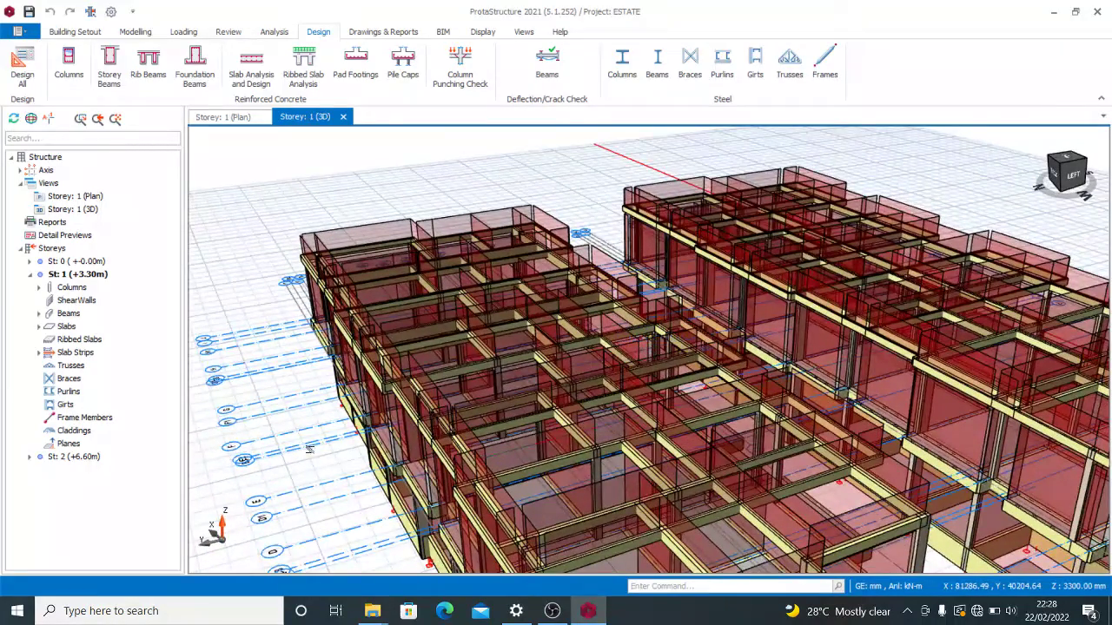
scroll(521, 325, up, 2)
mouse_move(426, 321)
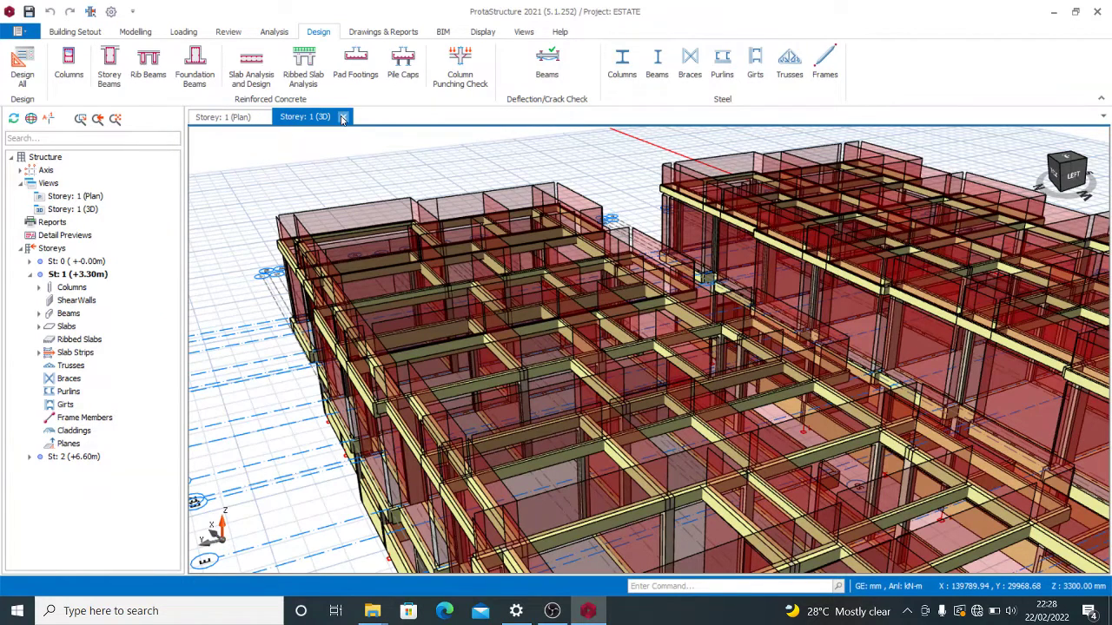
click(342, 118)
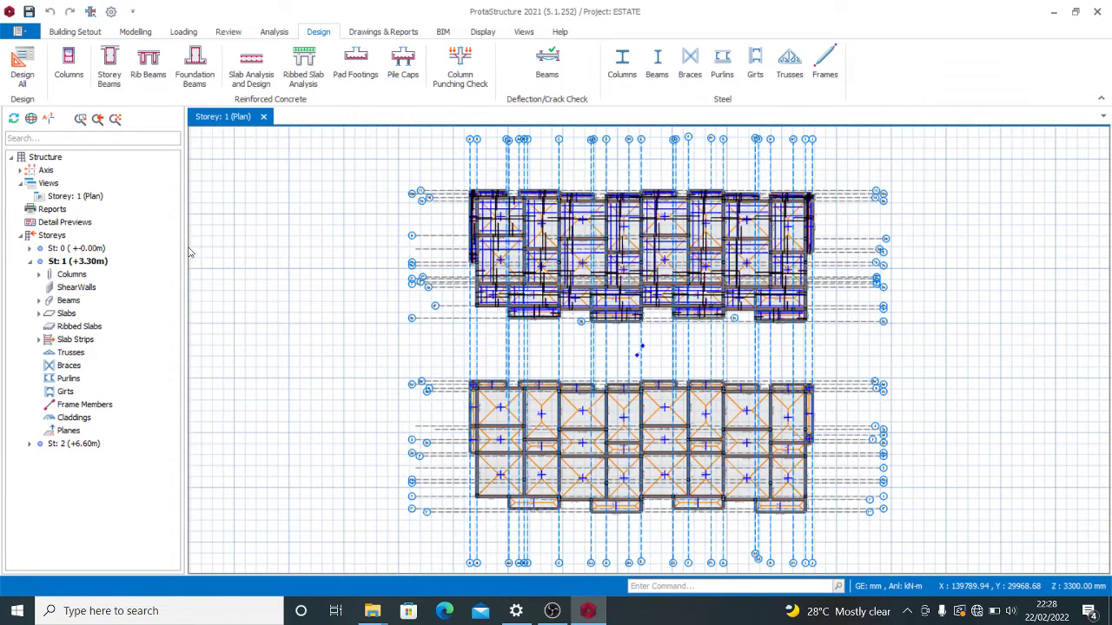
Open the reinforced concrete column design table for the project and maximize its window.
click(92, 33)
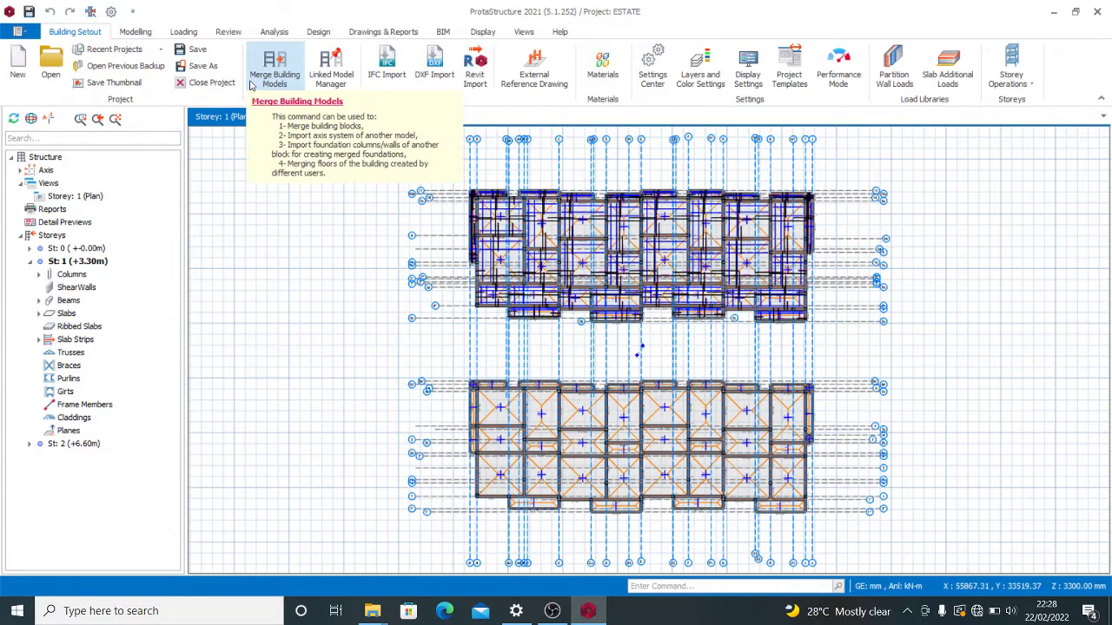
click(318, 32)
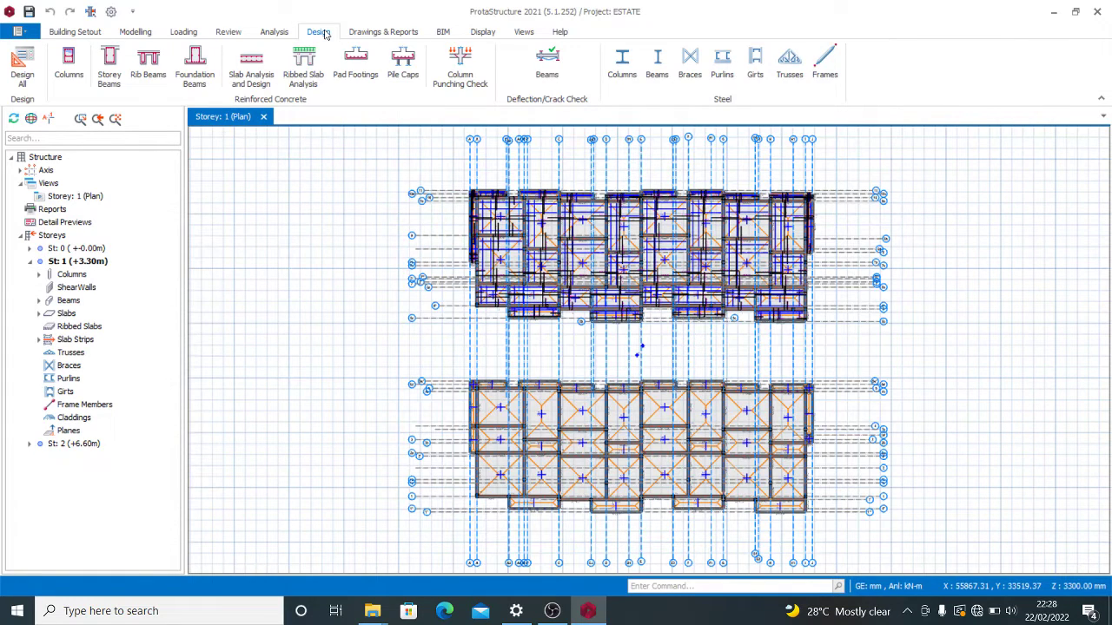
click(66, 63)
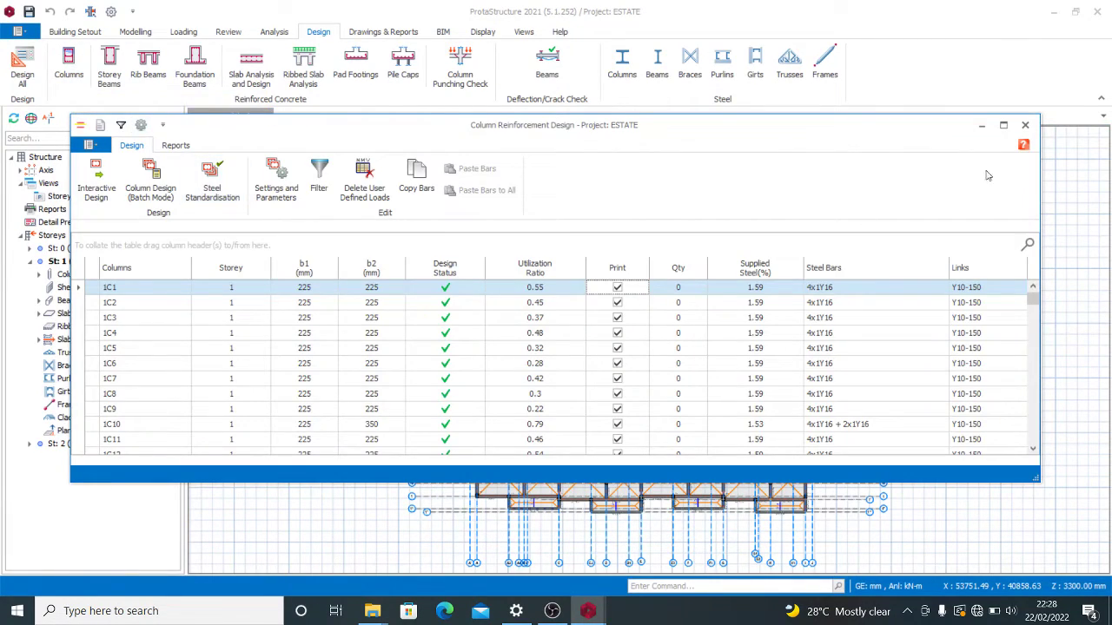
click(1003, 124)
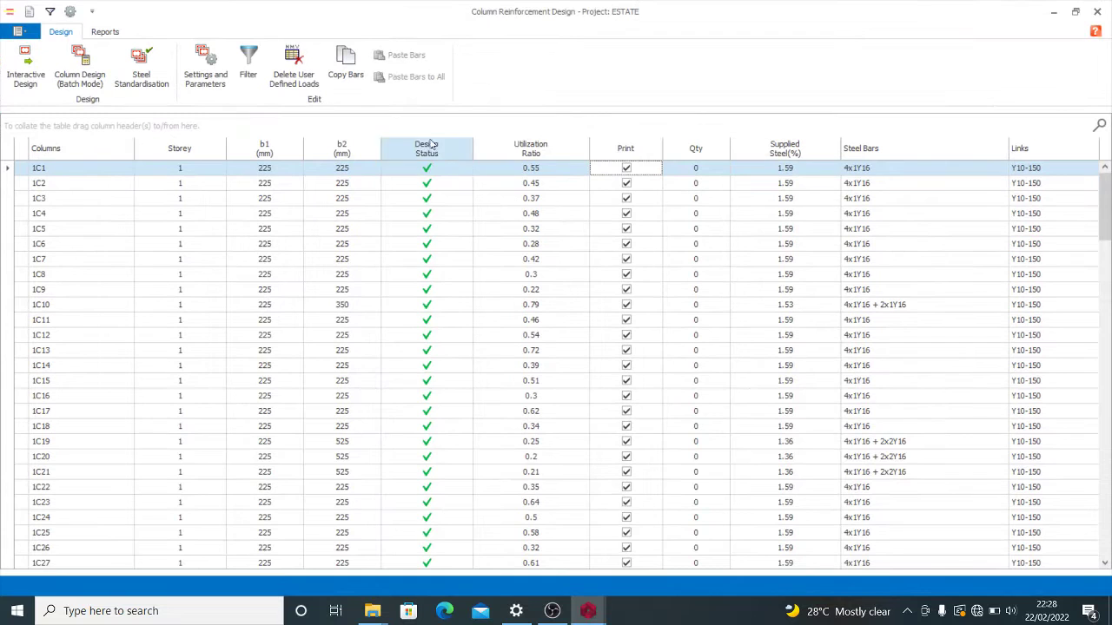
Review the design status, utilization ratio and steel bars of the columns on both storeys in the design table.
scroll(429, 200, down, 13)
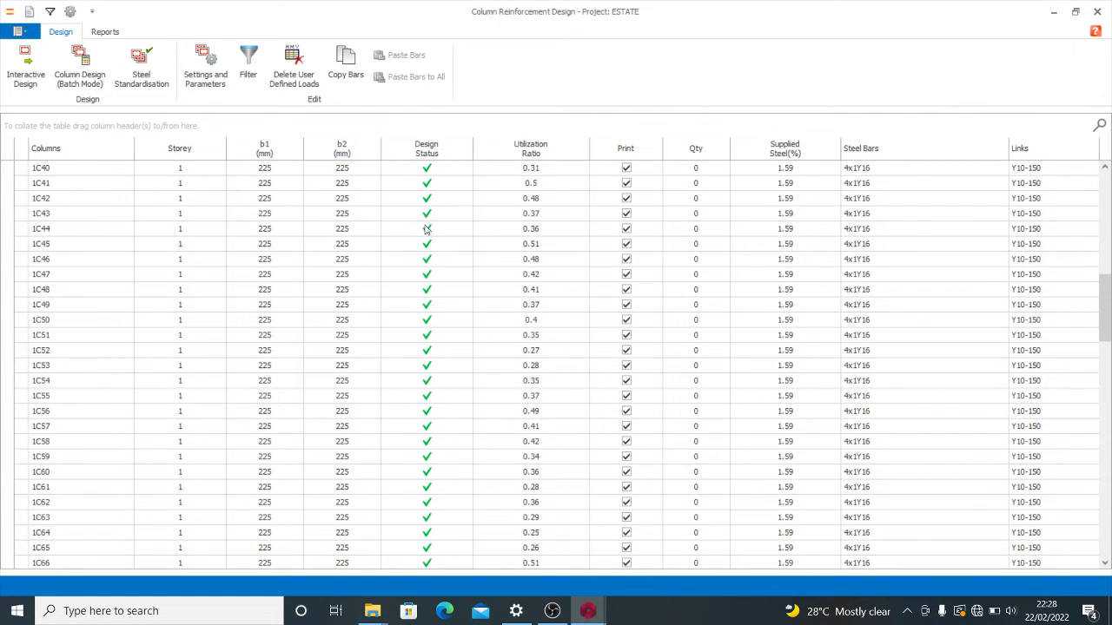
scroll(429, 278, down, 14)
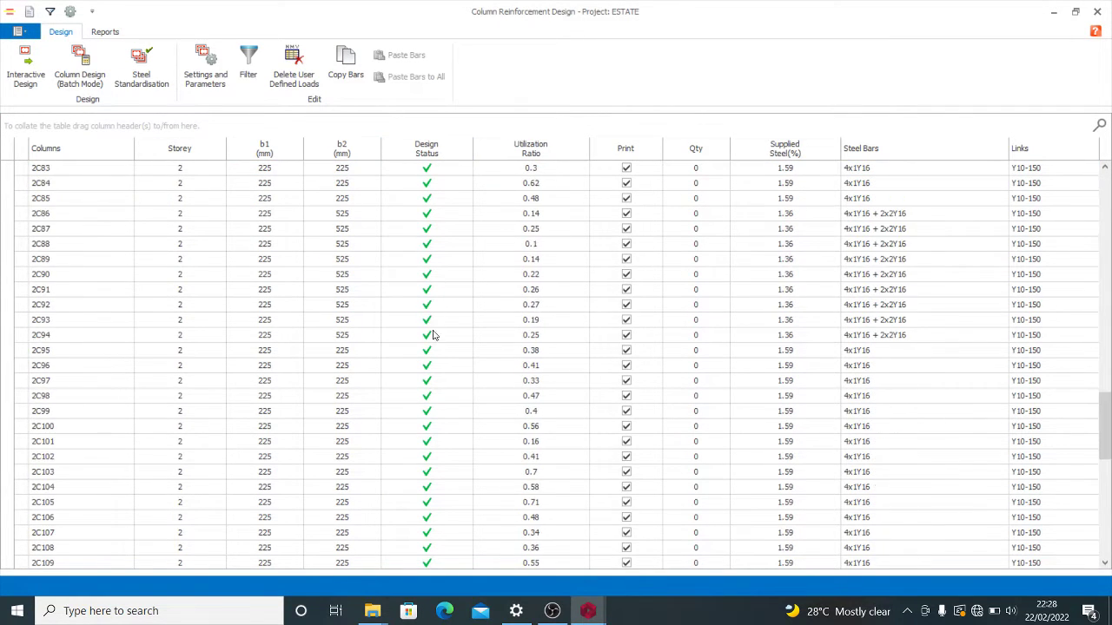
scroll(431, 365, down, 11)
scroll(426, 408, up, 4)
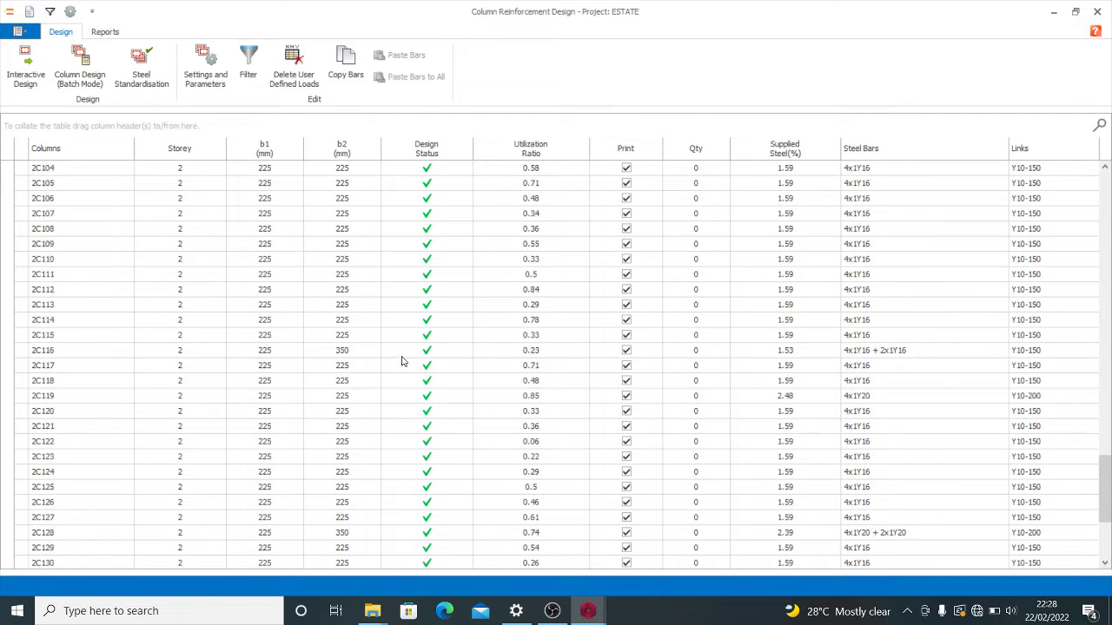
scroll(417, 286, up, 20)
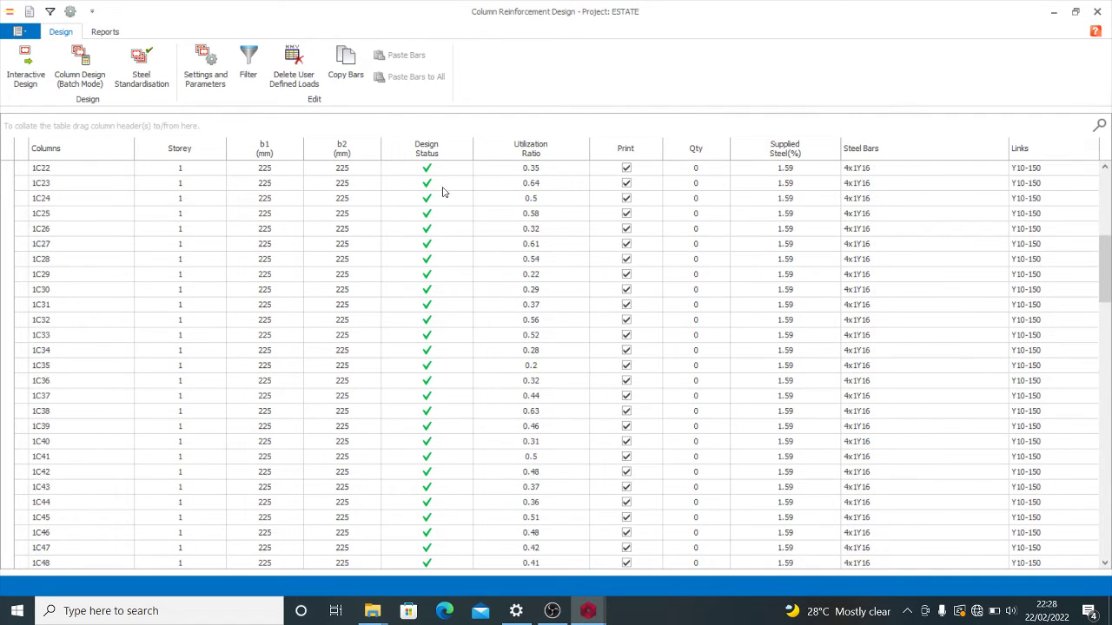
scroll(442, 191, up, 7)
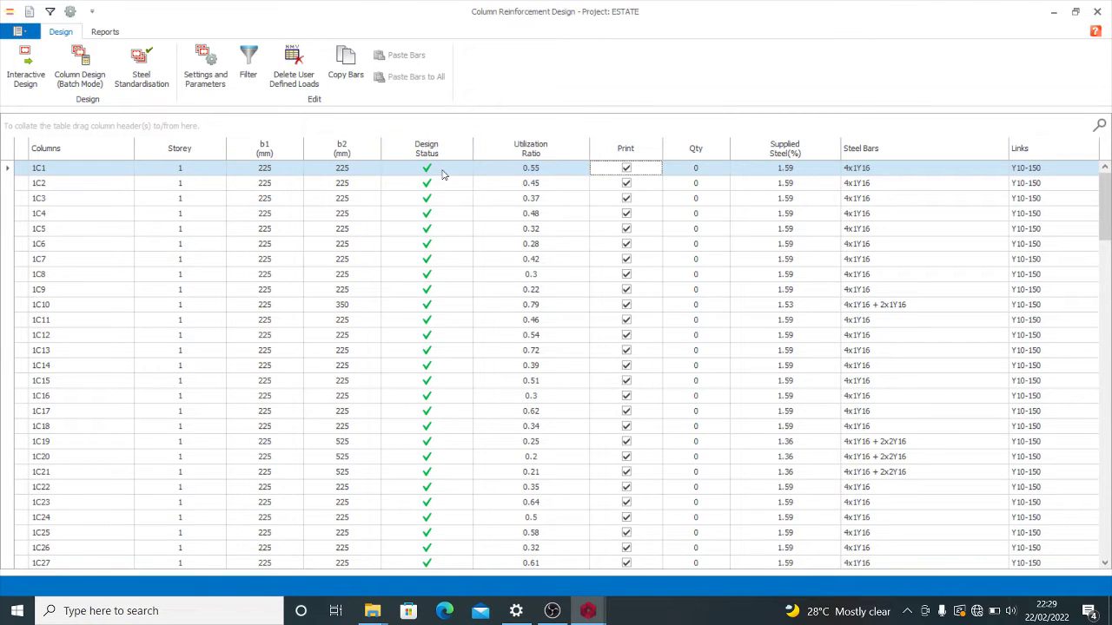
scroll(449, 218, down, 12)
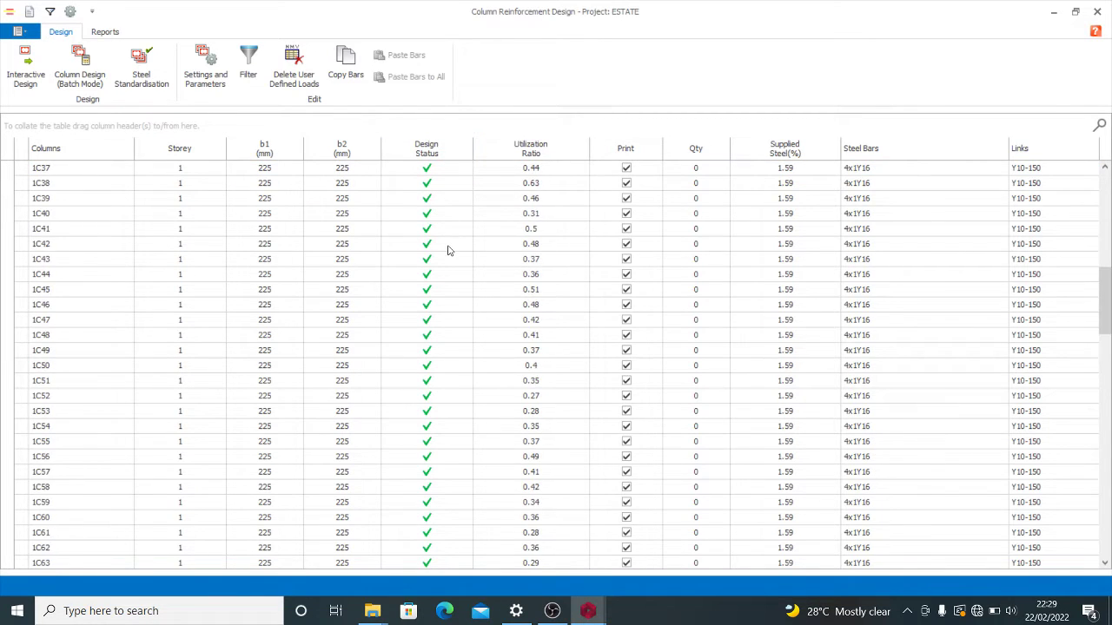
scroll(448, 250, down, 6)
scroll(449, 243, up, 18)
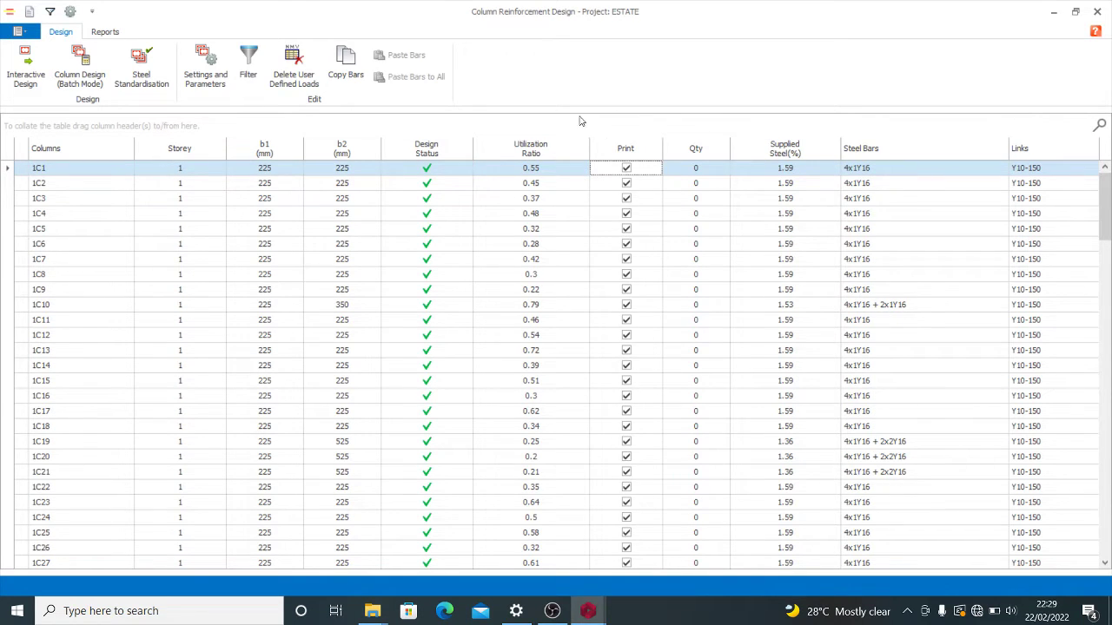
Set up a column design report that includes all load combinations, interaction diagrams displaying all combinations, and column/wall sections.
click(105, 32)
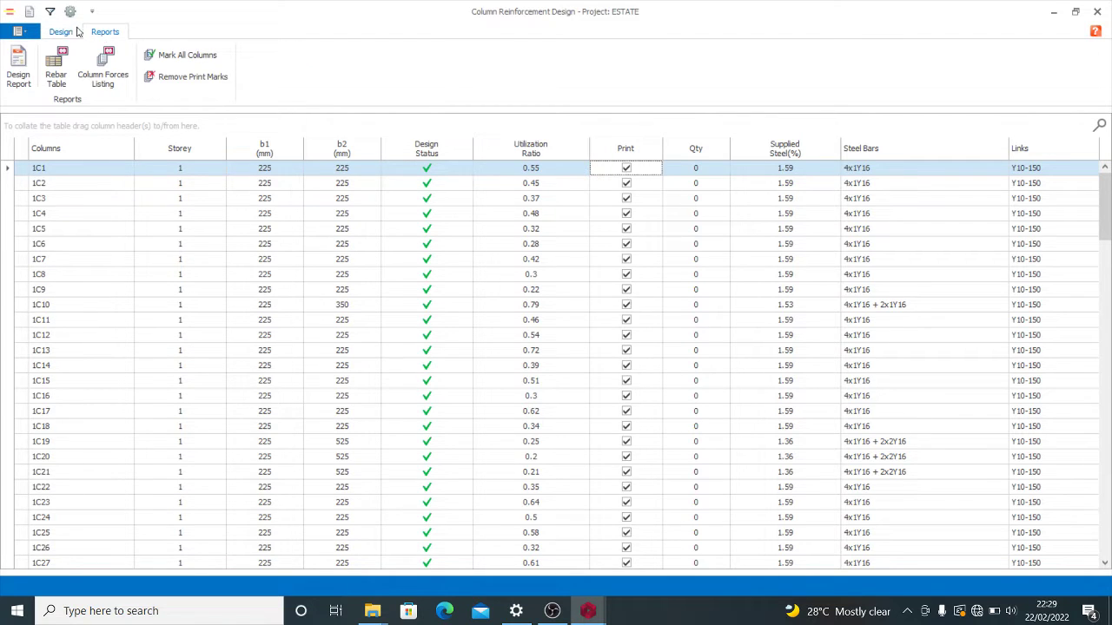
click(17, 78)
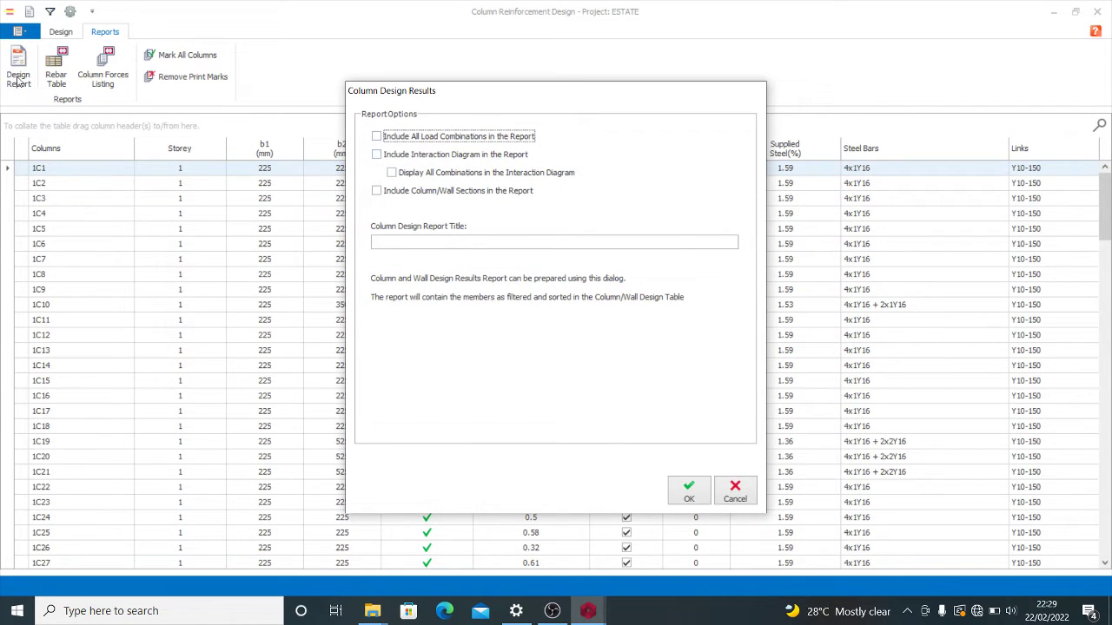
click(377, 137)
click(376, 154)
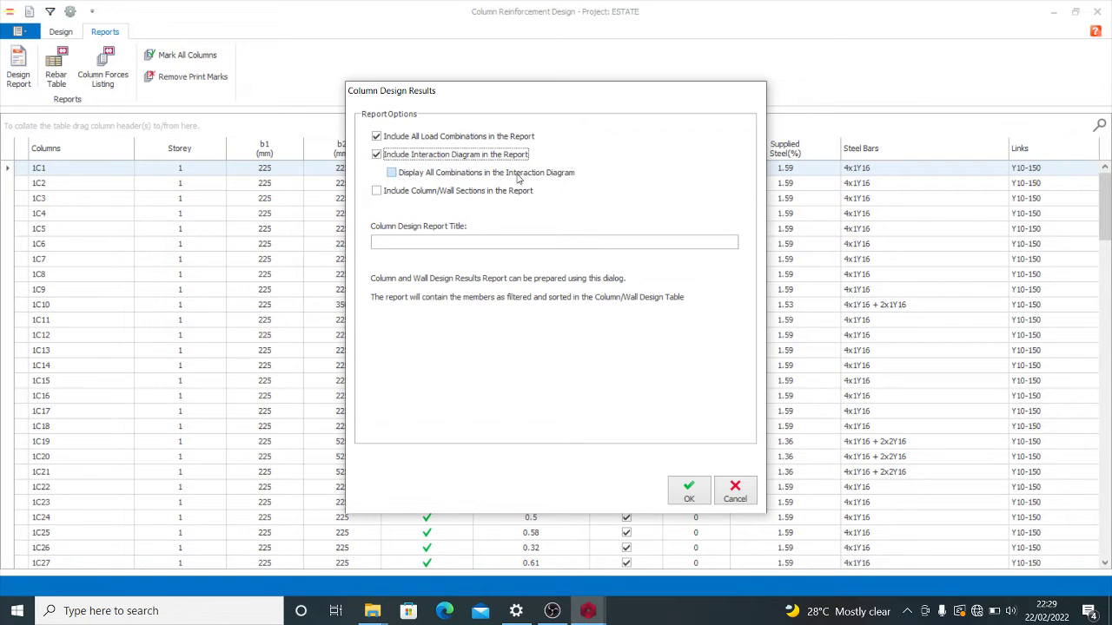
click(398, 177)
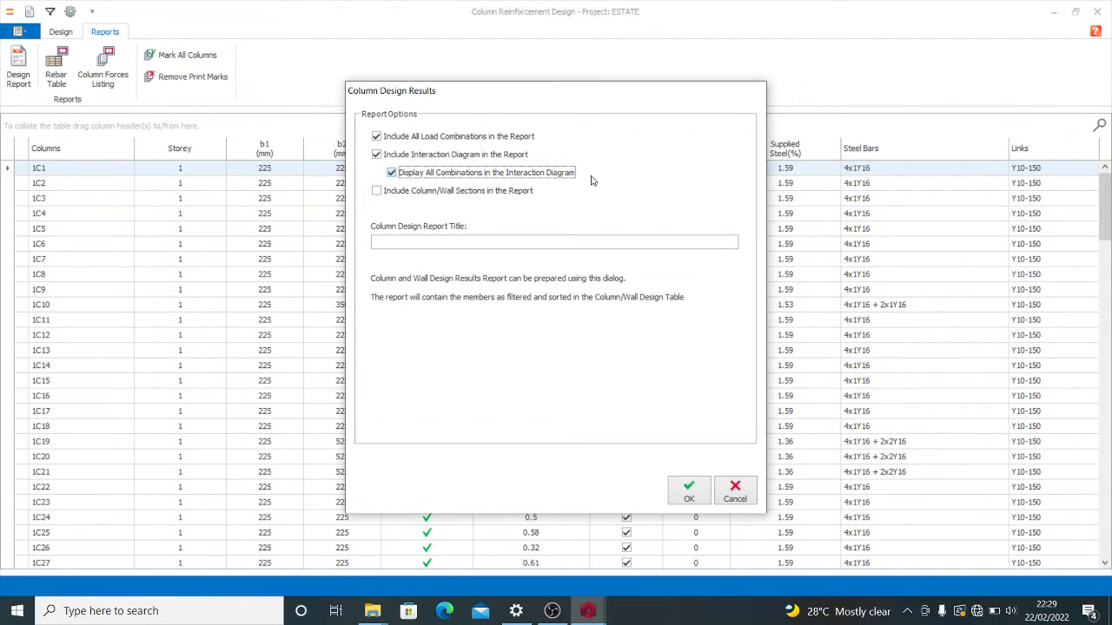
click(444, 196)
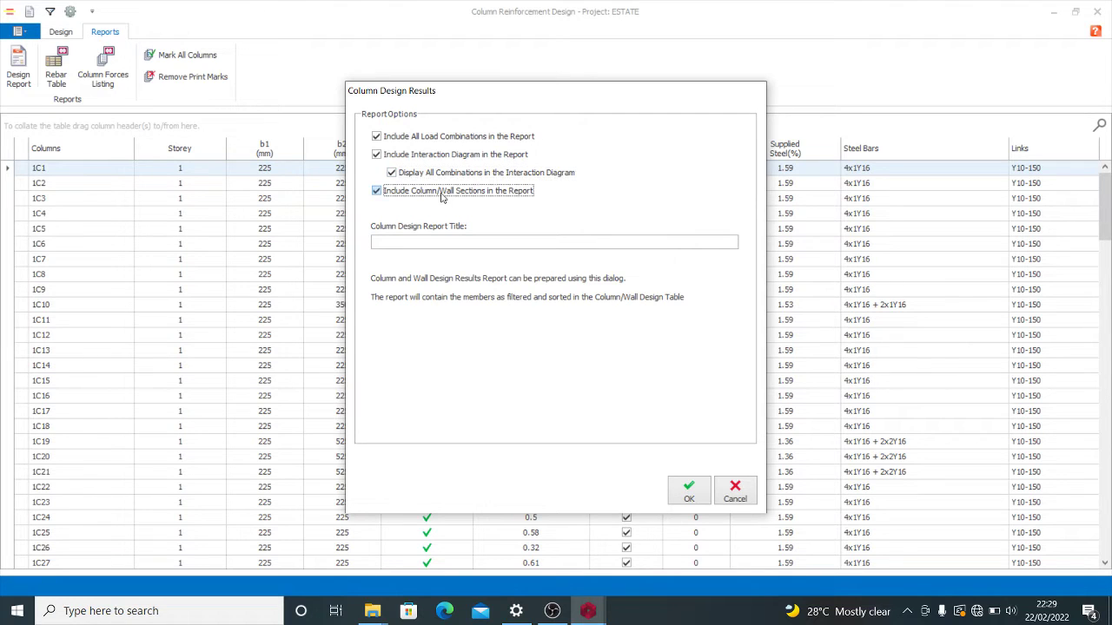
Title the column design report "columns report" and generate it.
click(562, 242)
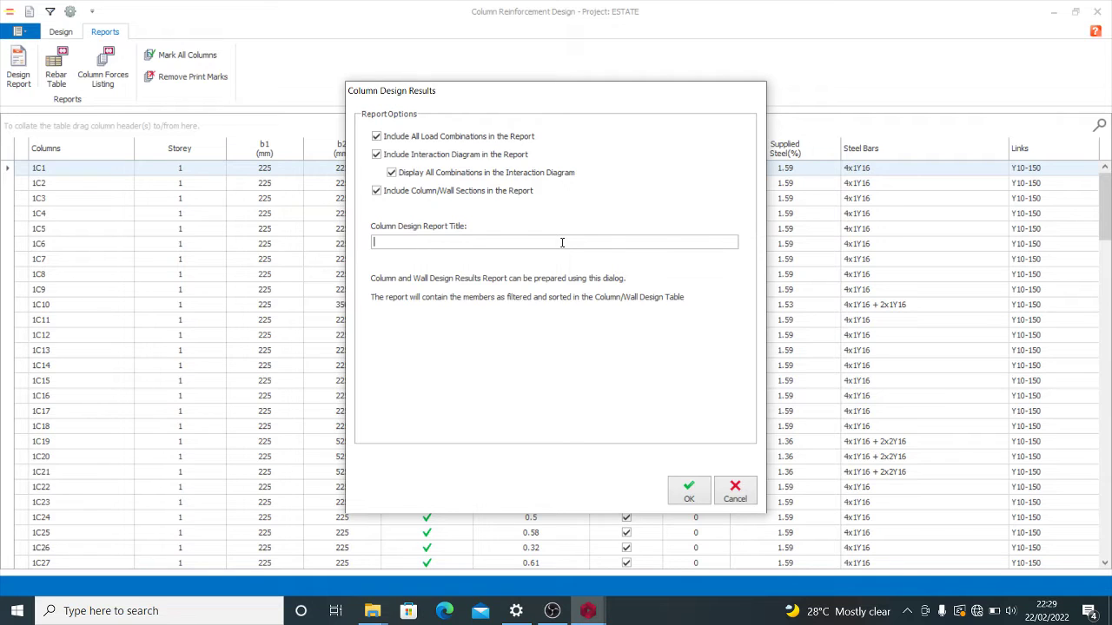
text(columns report)
click(706, 491)
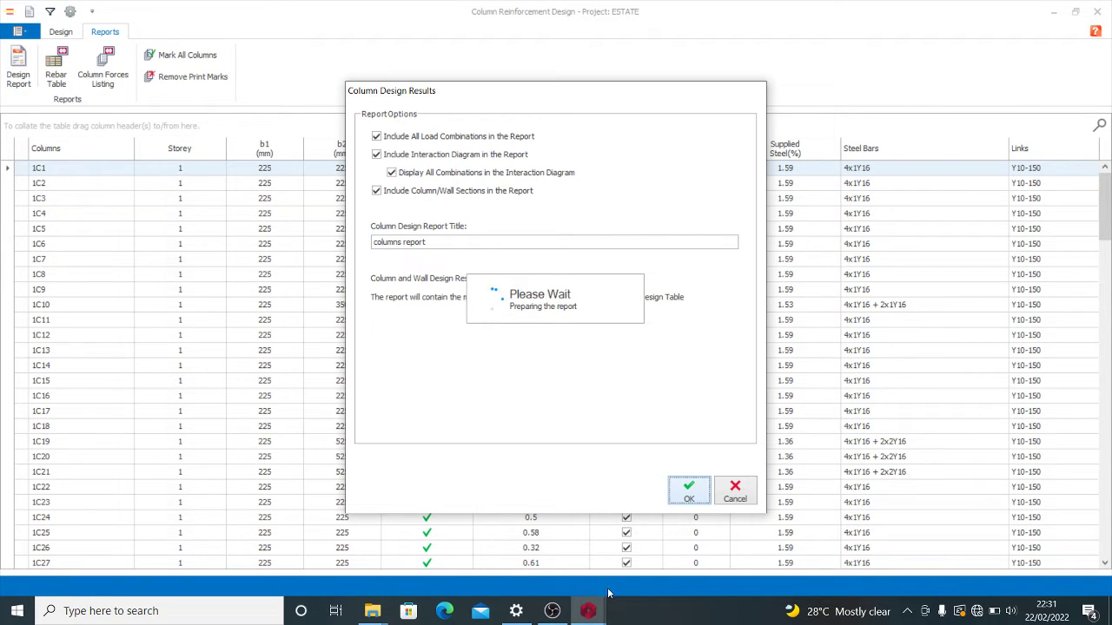
mouse_move(591, 616)
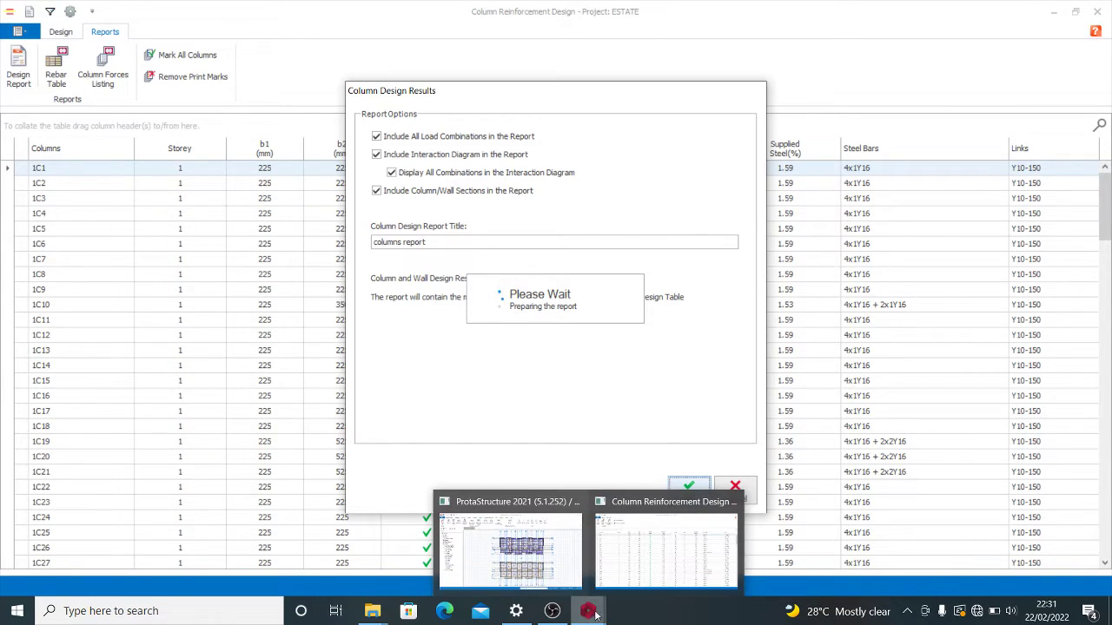
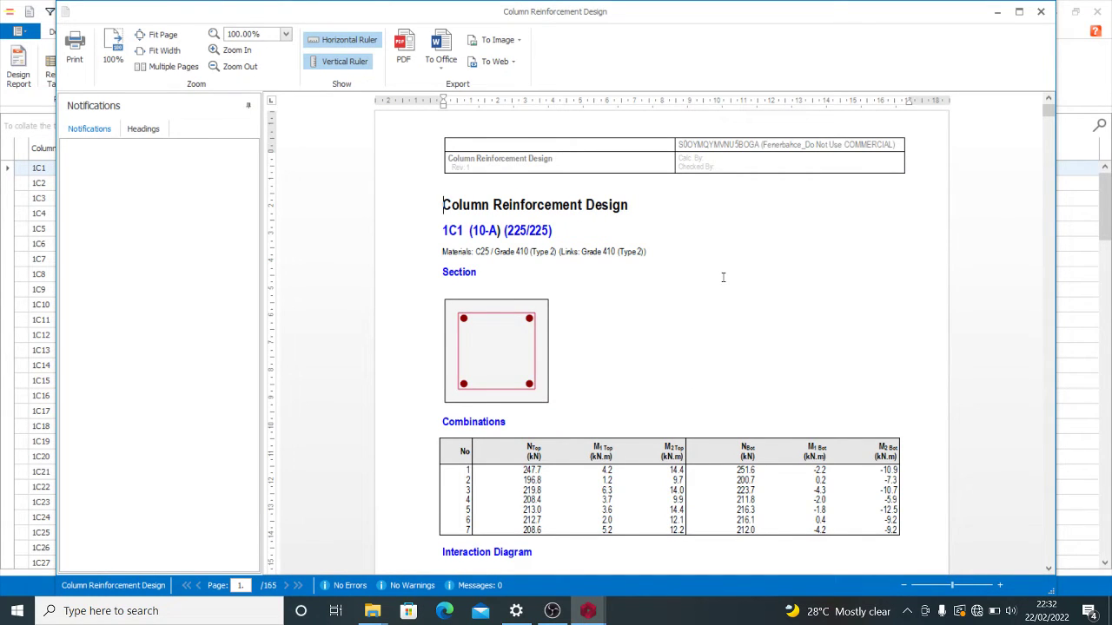
Examine the sections, load combinations, interaction diagrams, critical loadings and rebar results for the first columns in the report.
scroll(716, 268, down, 5)
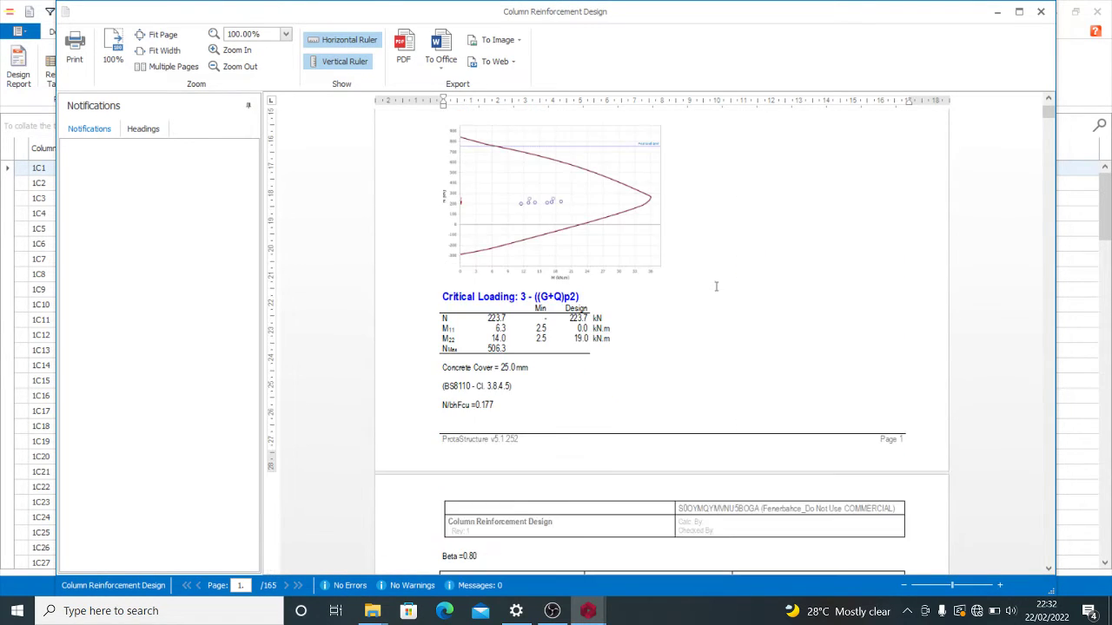
scroll(499, 225, down, 6)
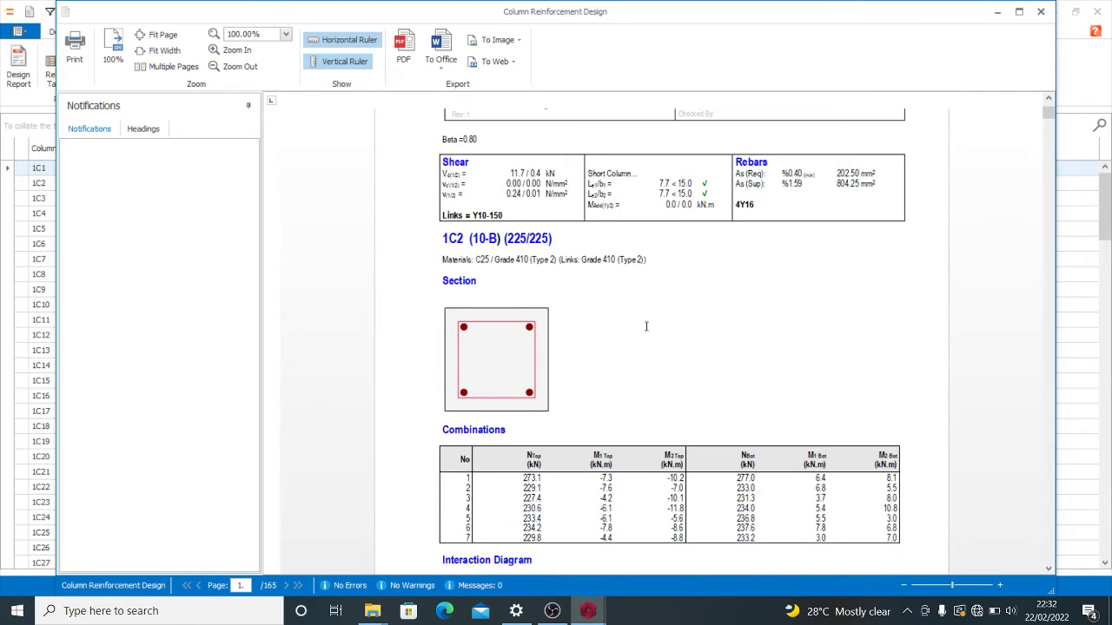
scroll(675, 309, down, 7)
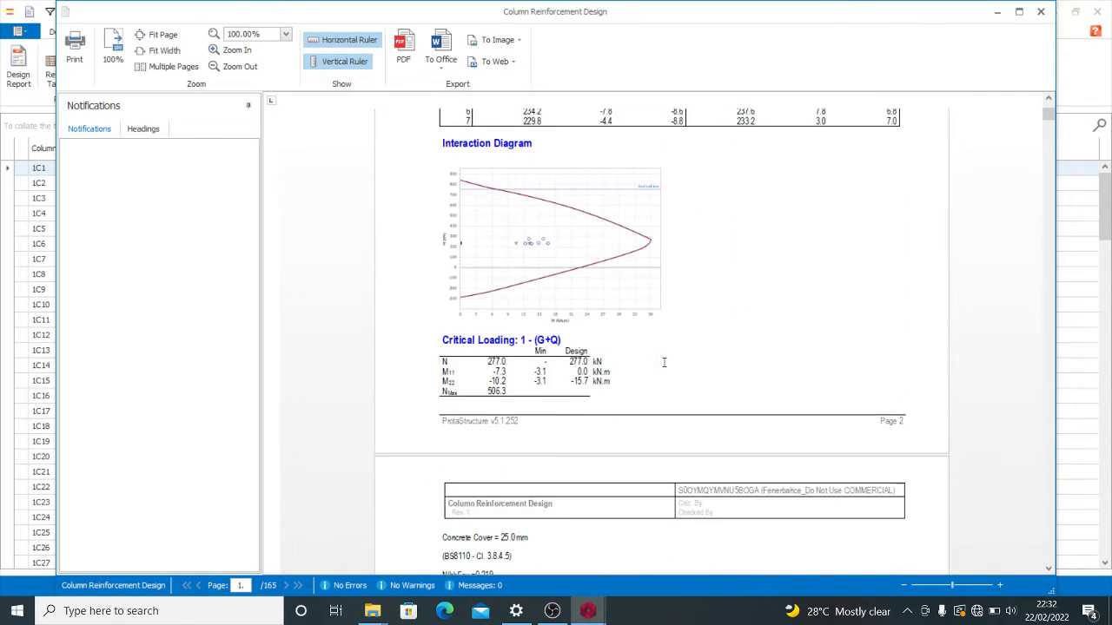
scroll(673, 383, down, 8)
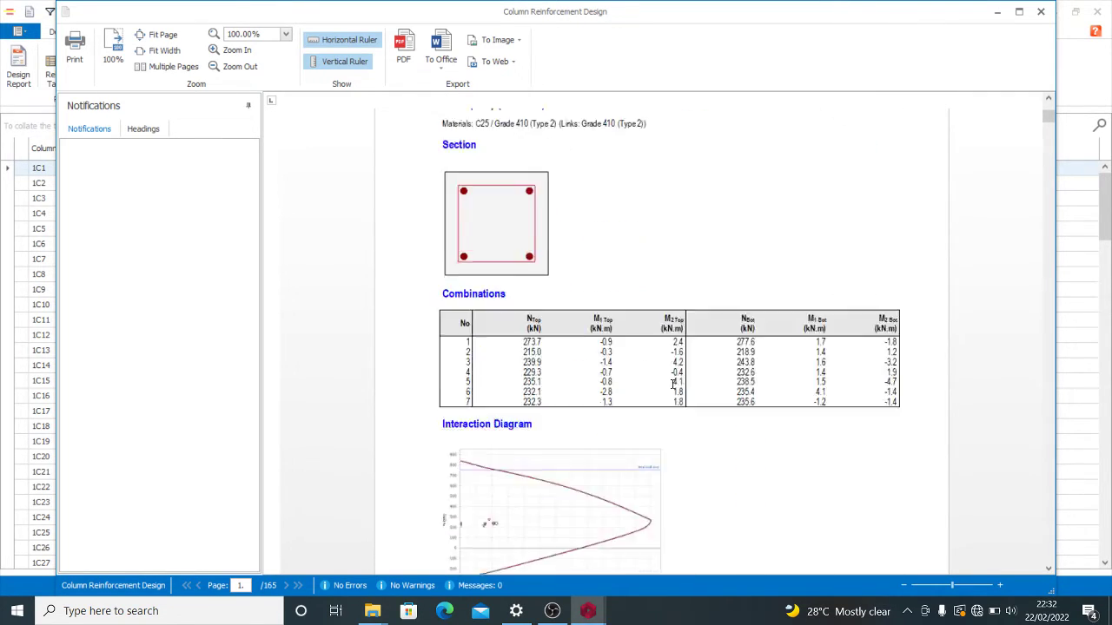
scroll(676, 386, down, 9)
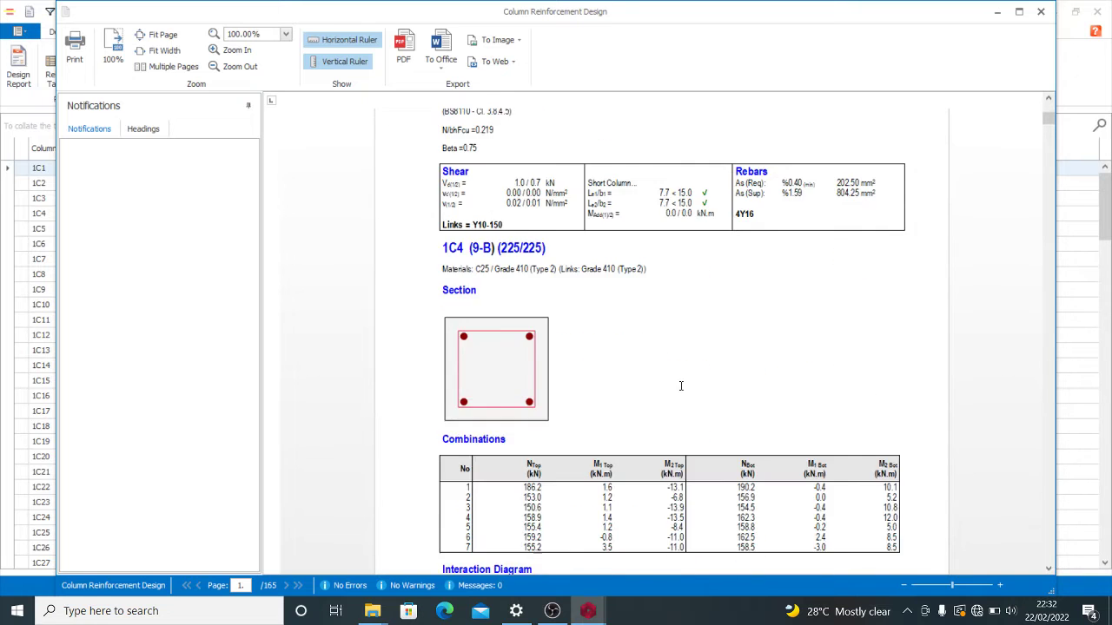
scroll(681, 386, down, 2)
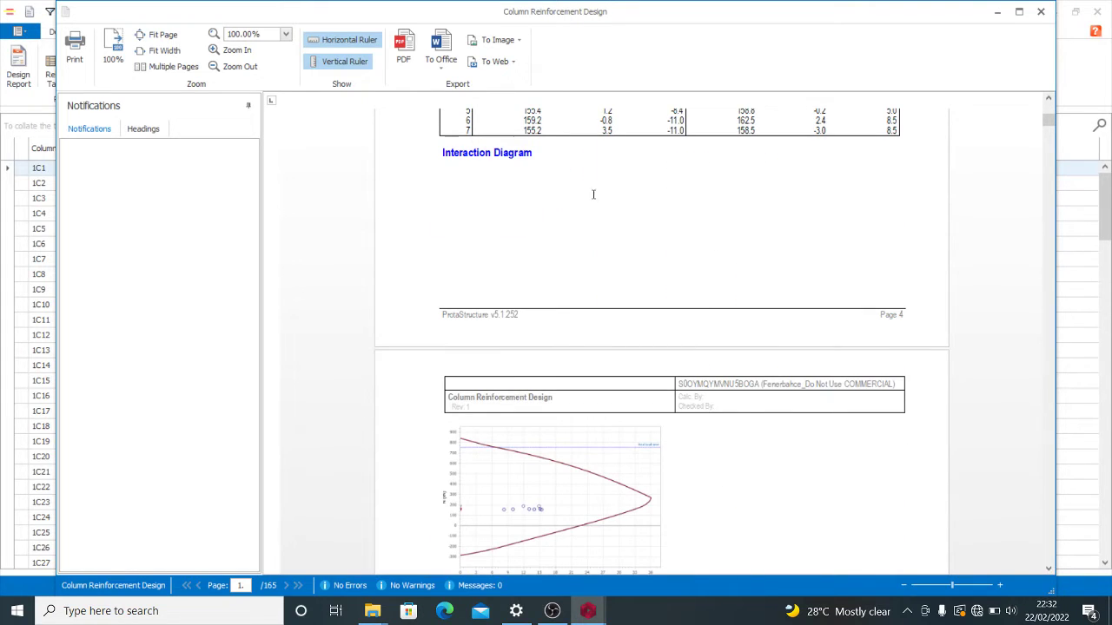
Check the PDF and Word 2007 (.docx) export options for the column report without saving either file, and close the report.
click(405, 48)
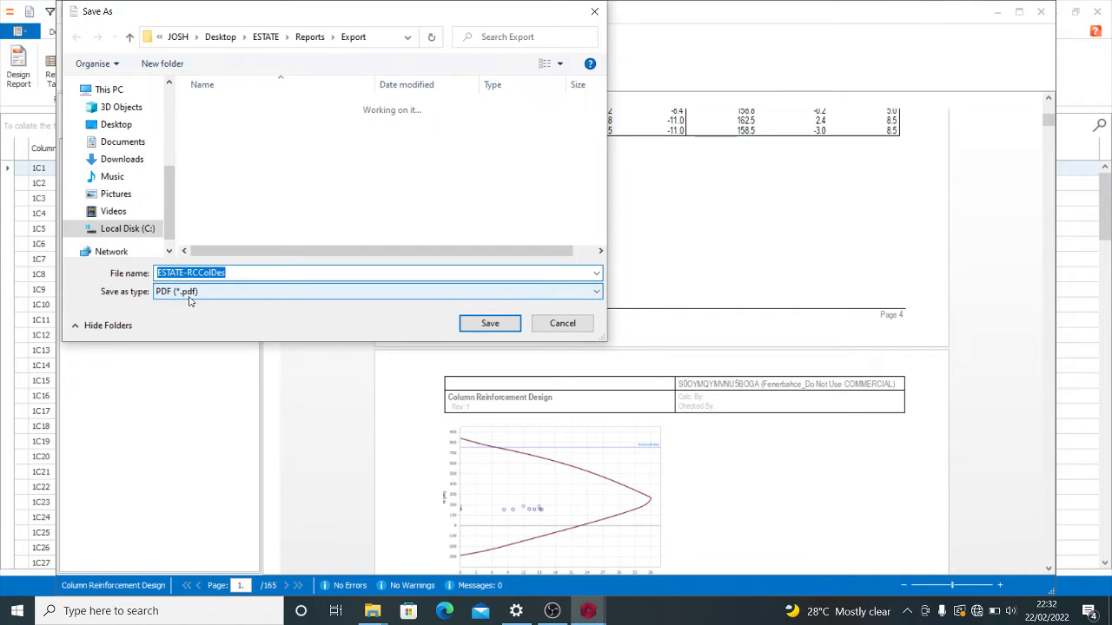
click(563, 323)
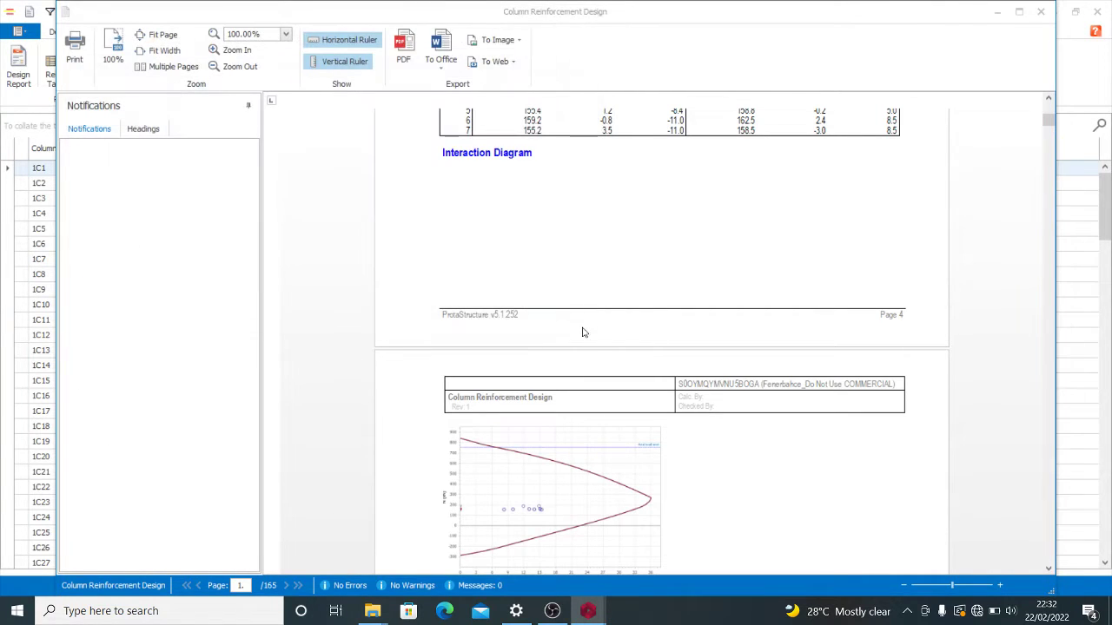
click(447, 41)
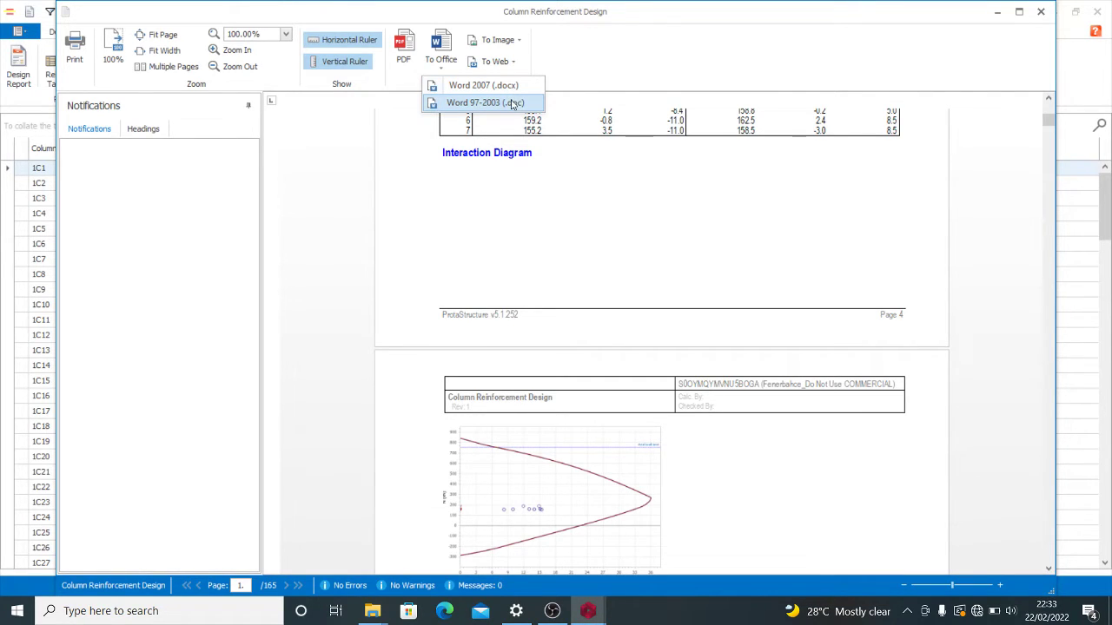
click(502, 86)
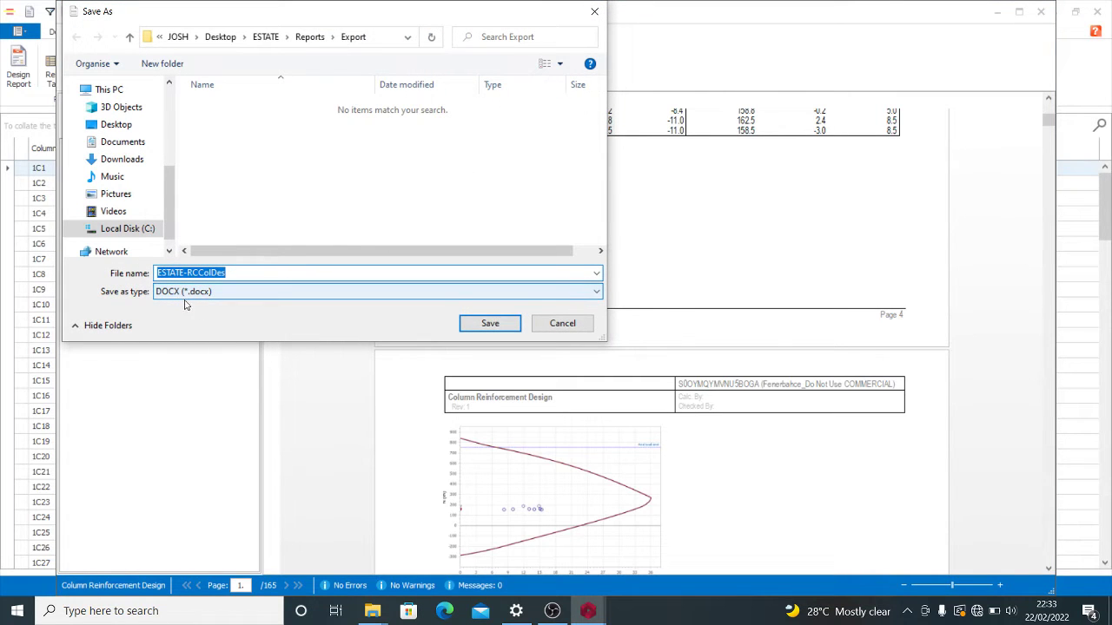
click(569, 323)
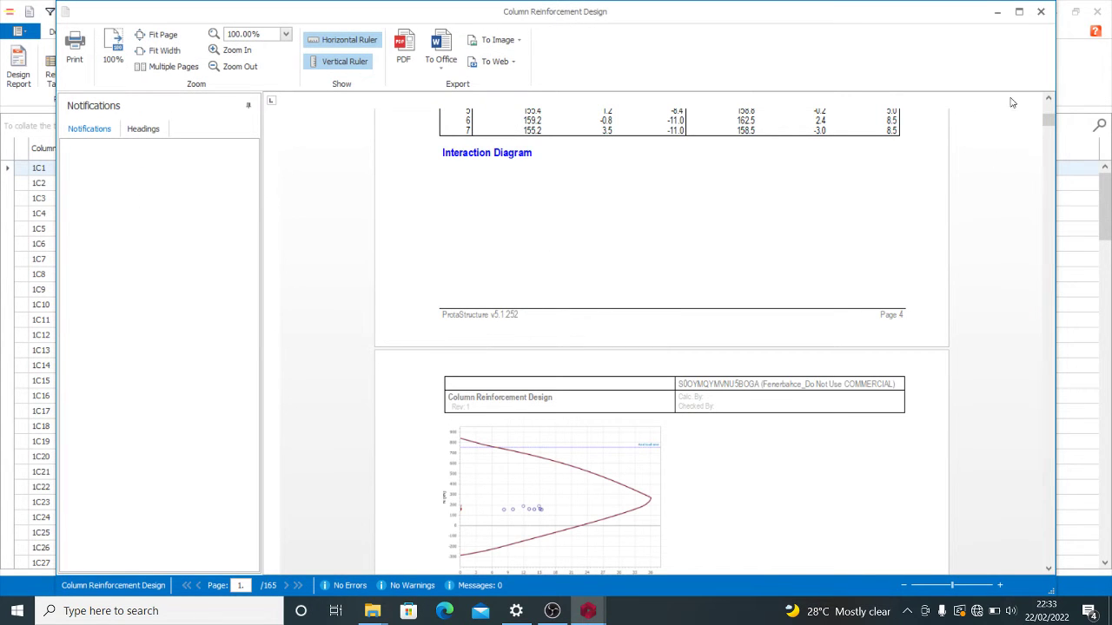
click(1040, 11)
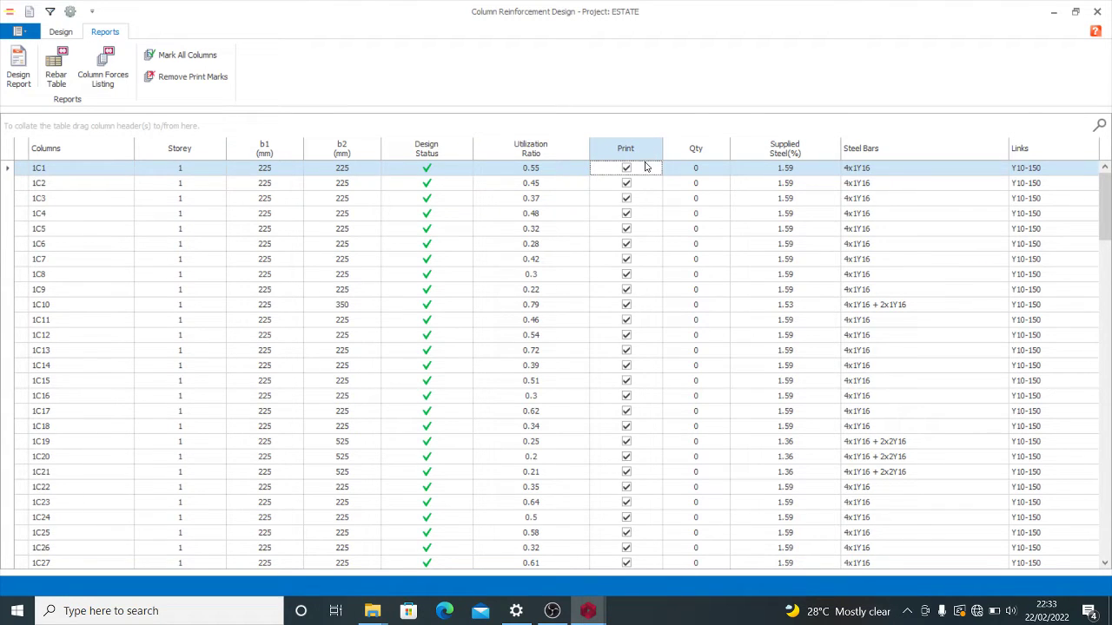
Clear all print marks in the column design table and mark only columns 1C1, 1C2, 1C3 and 1C4 for printing.
scroll(645, 173, down, 19)
scroll(647, 347, down, 19)
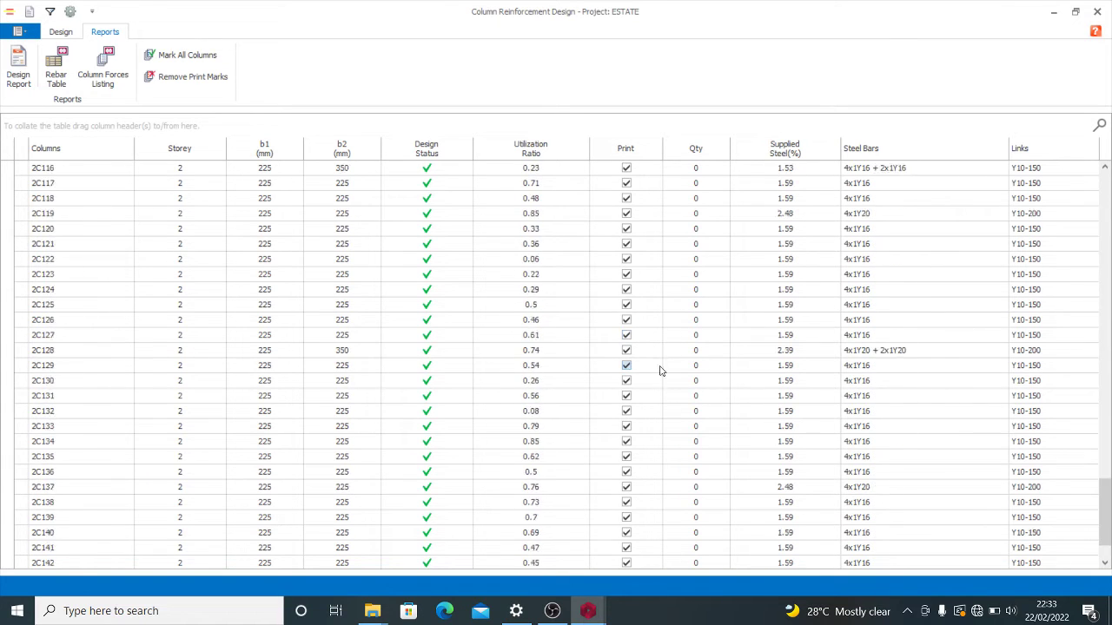
scroll(641, 212, up, 20)
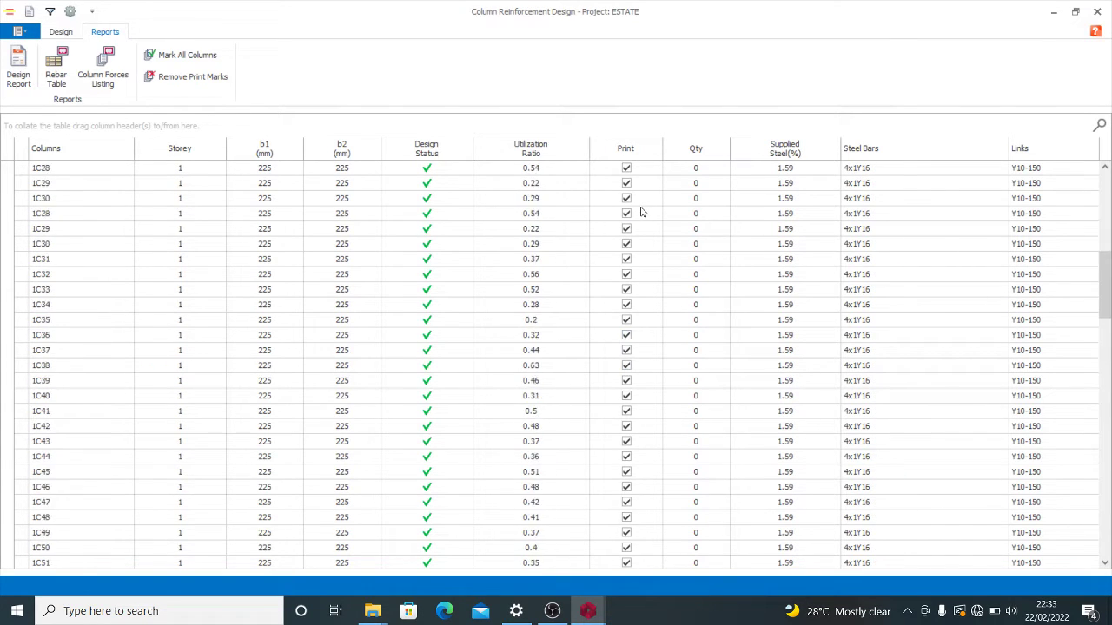
scroll(641, 212, up, 9)
click(642, 171)
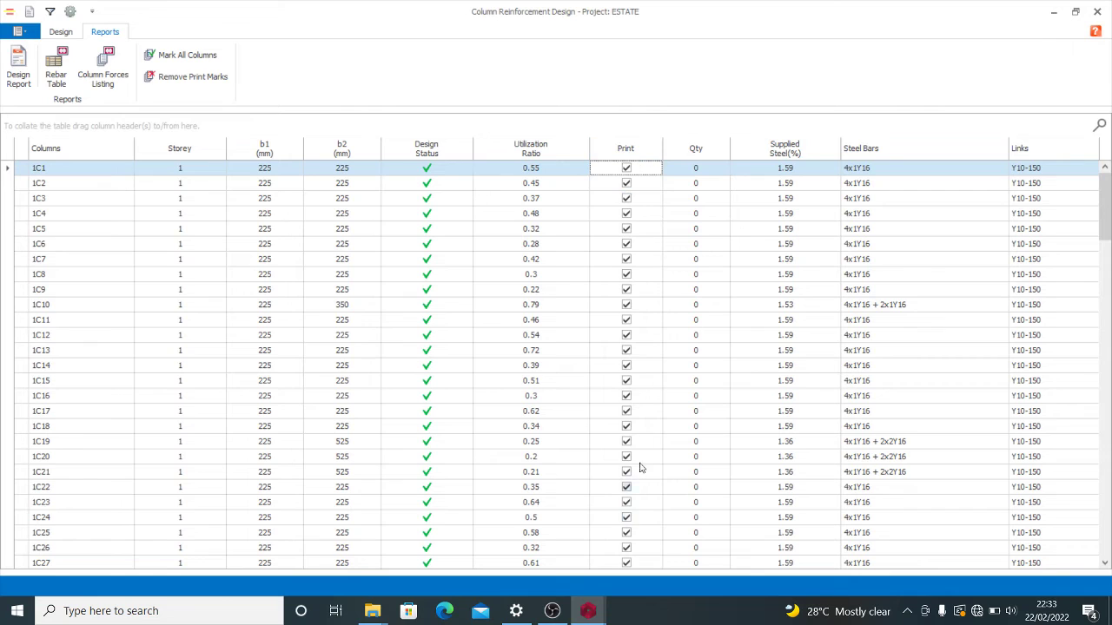
click(175, 79)
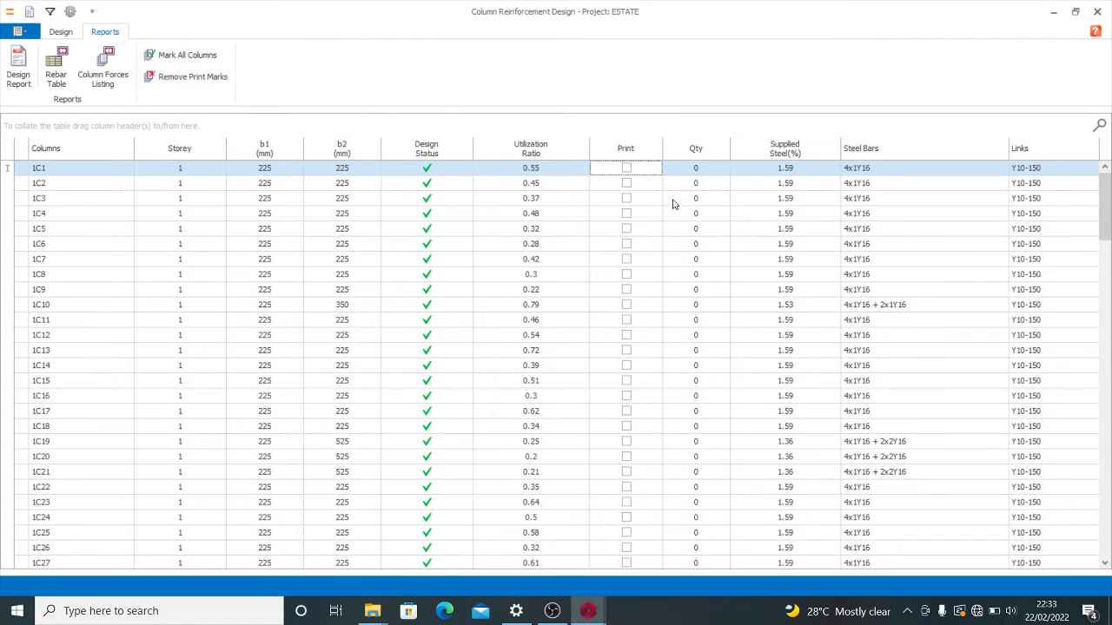
click(626, 168)
click(627, 183)
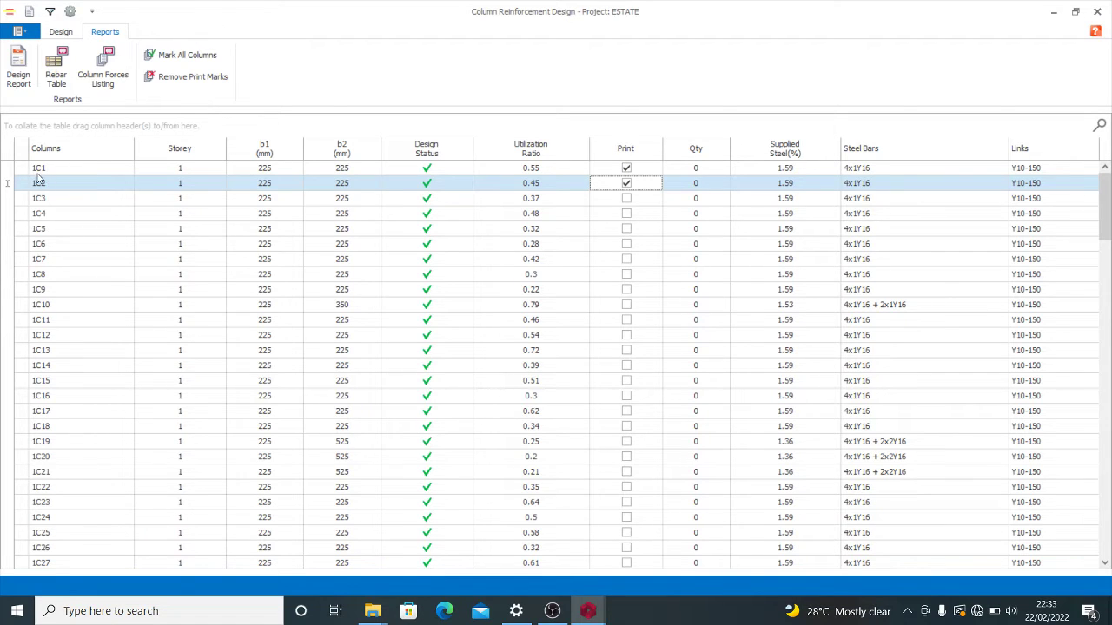
click(625, 199)
click(626, 214)
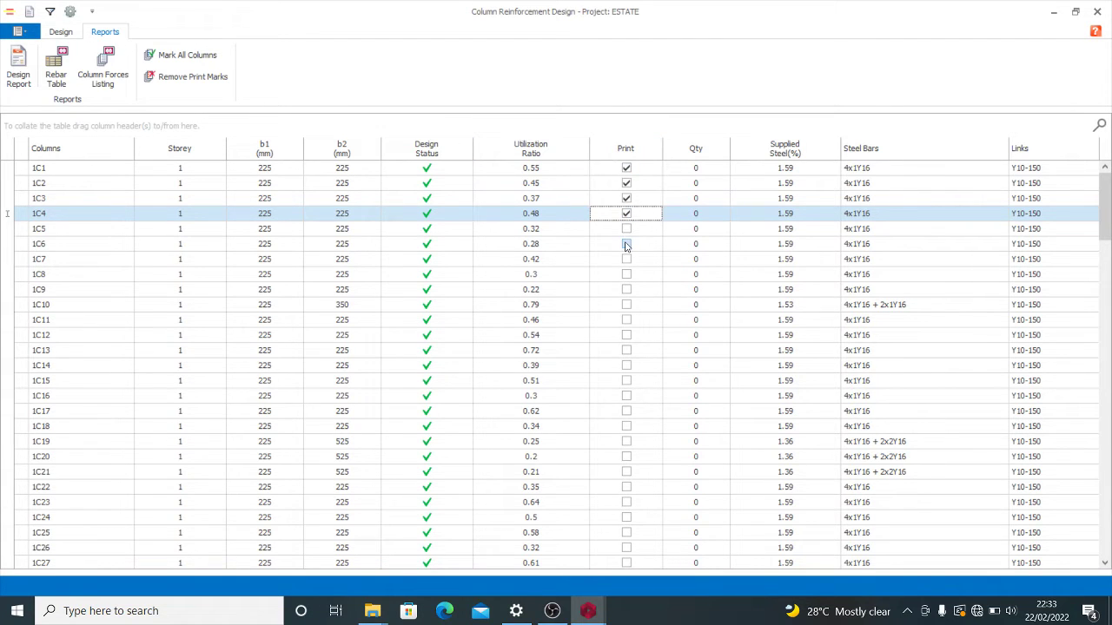
Generate an untitled column design report with all load combinations, interaction diagrams displaying all combinations, and column/wall sections.
click(19, 76)
click(376, 137)
click(376, 155)
click(392, 172)
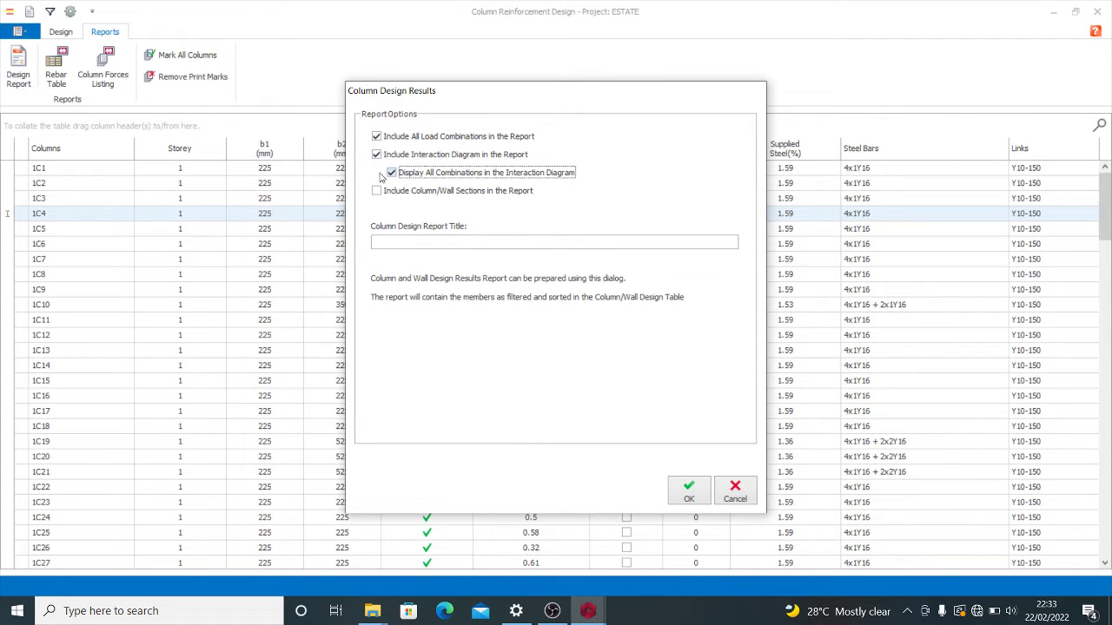
click(376, 191)
click(689, 491)
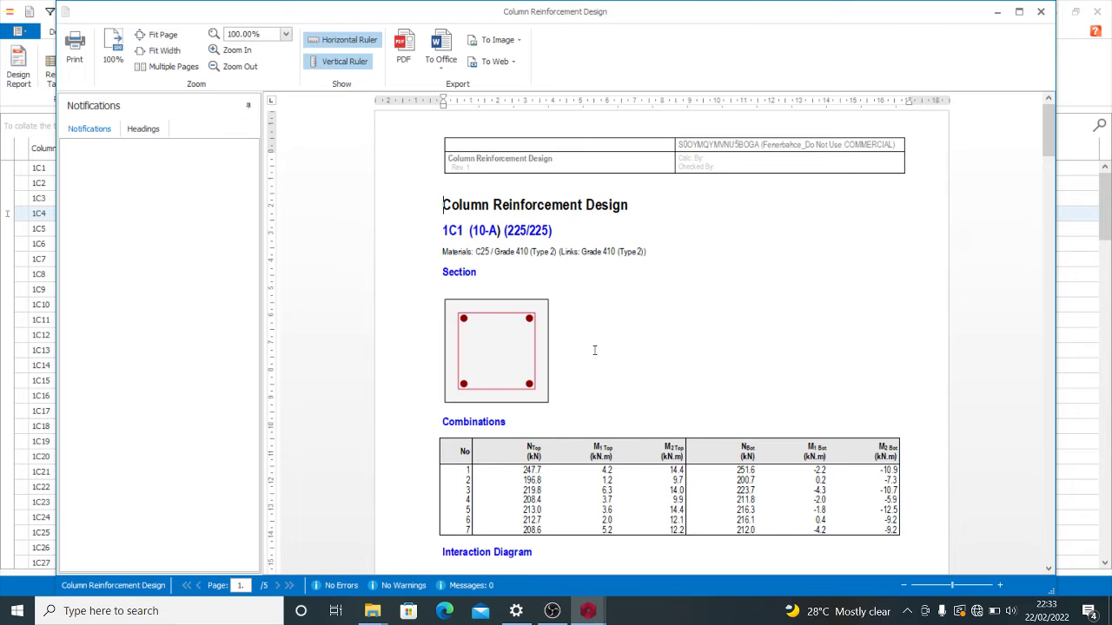
Review the sections, combinations, interaction diagrams and critical loadings in the report for the marked columns, and close it.
scroll(575, 302, down, 15)
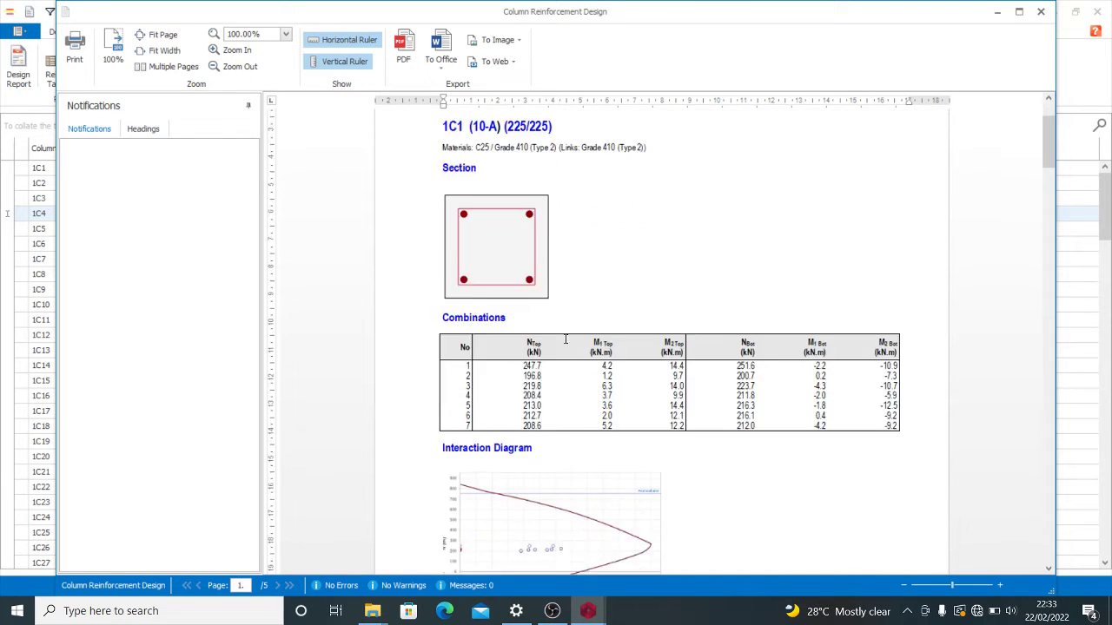
scroll(565, 349, down, 18)
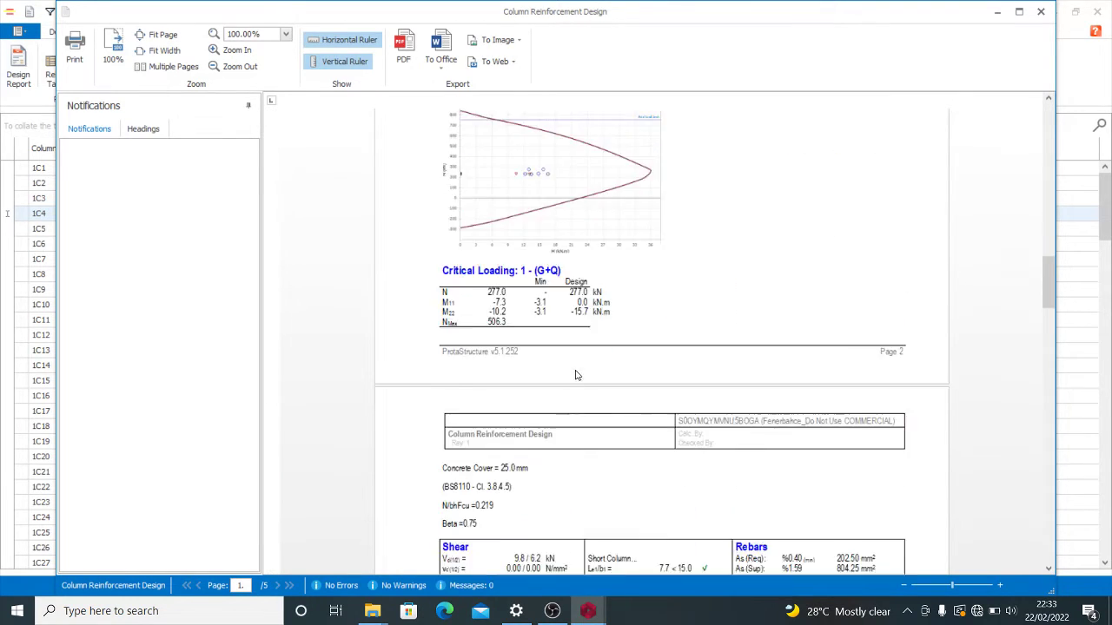
scroll(599, 443, down, 6)
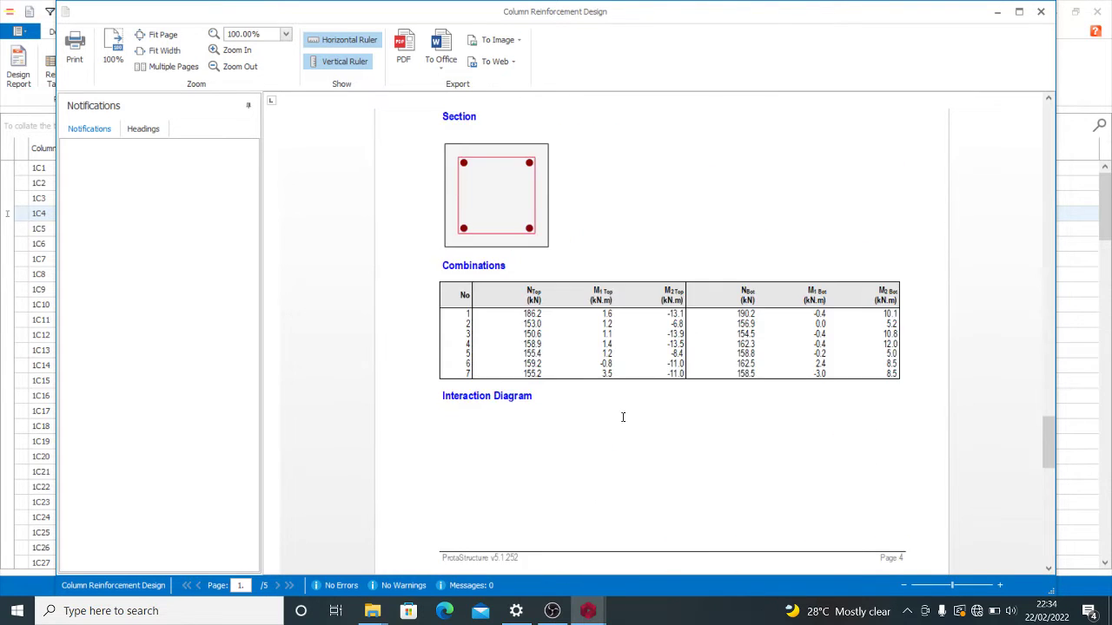
click(1040, 11)
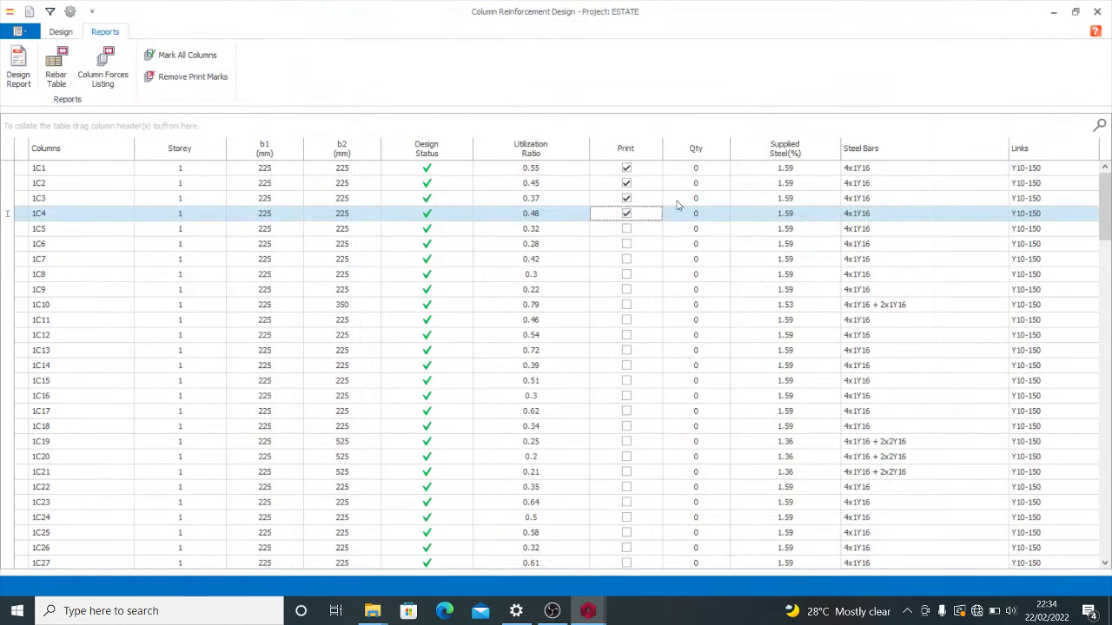
Leave the column design table, open the storey beam section design table maximized, and review the storey 1 beam axes.
click(1091, 18)
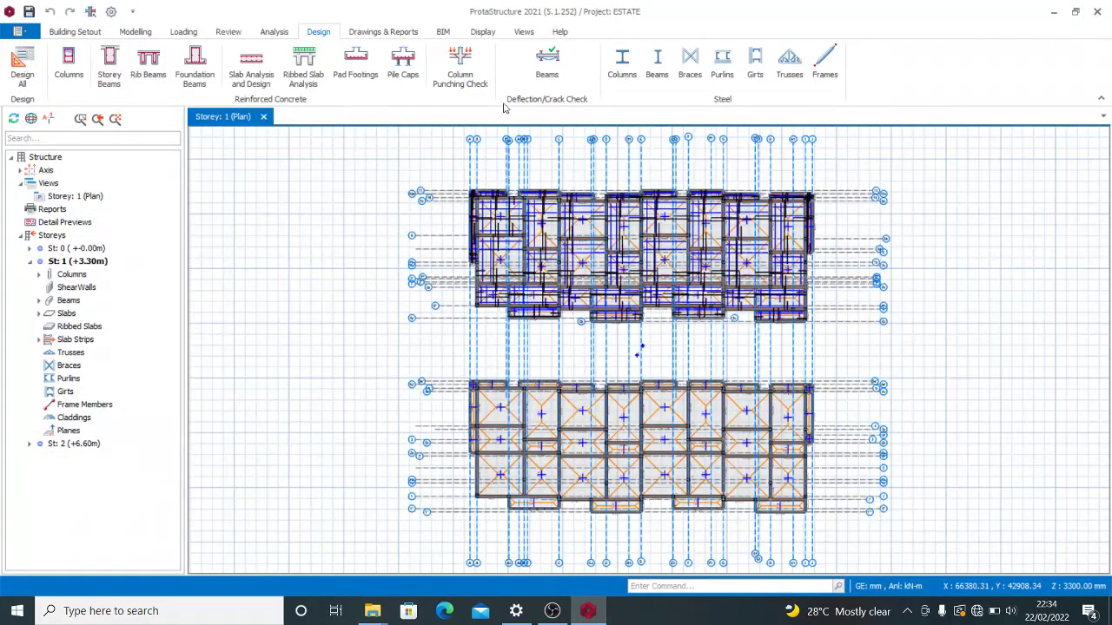
click(108, 68)
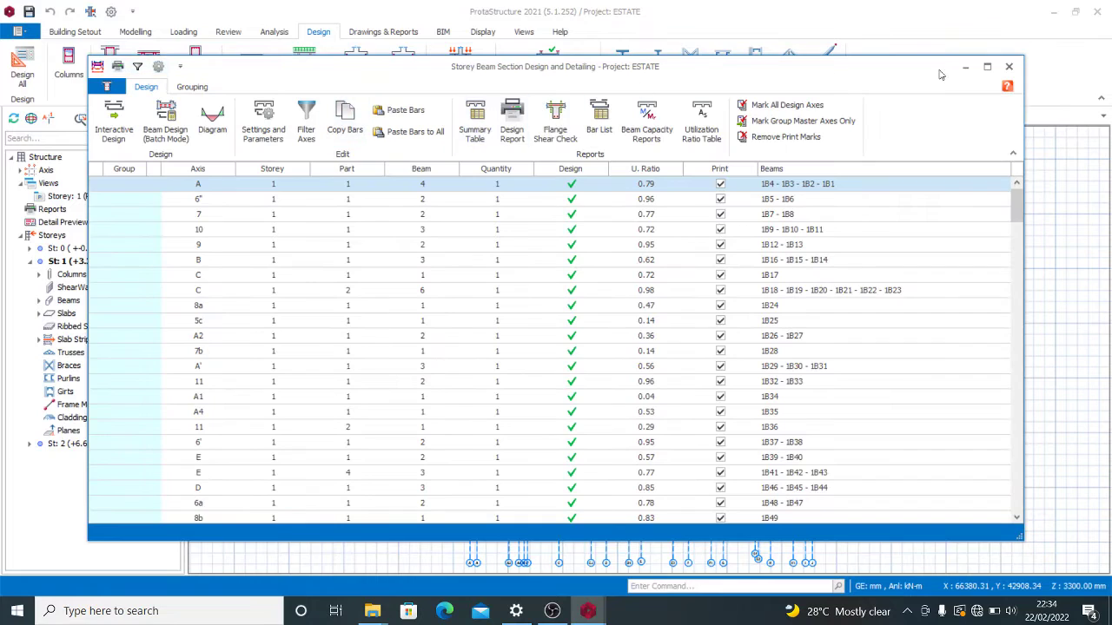
click(989, 68)
scroll(851, 199, down, 15)
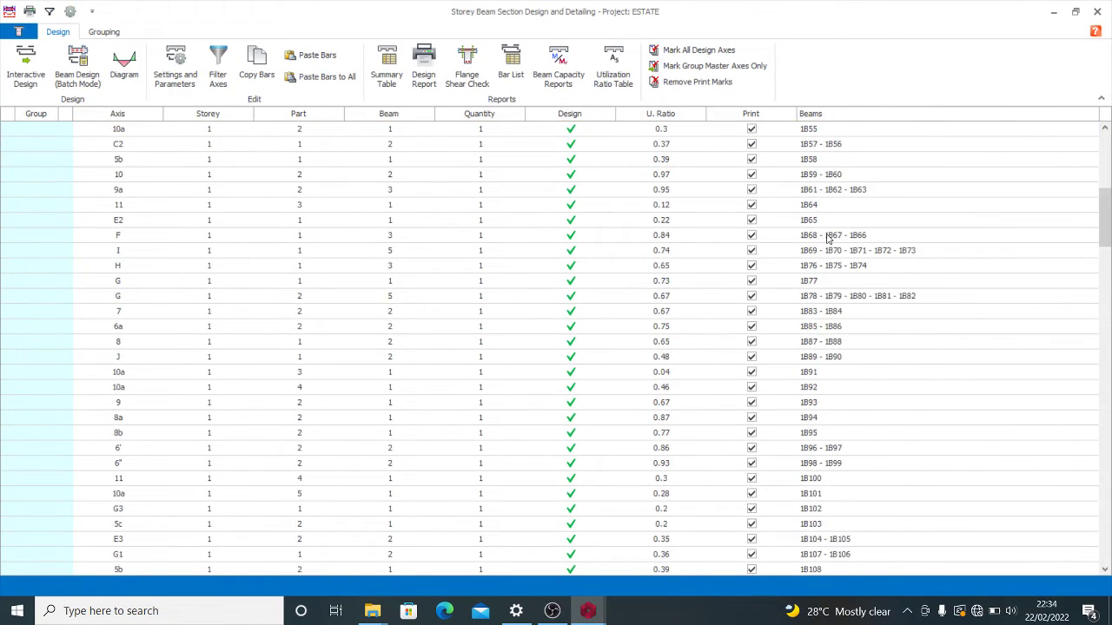
scroll(816, 253, down, 15)
scroll(773, 226, up, 12)
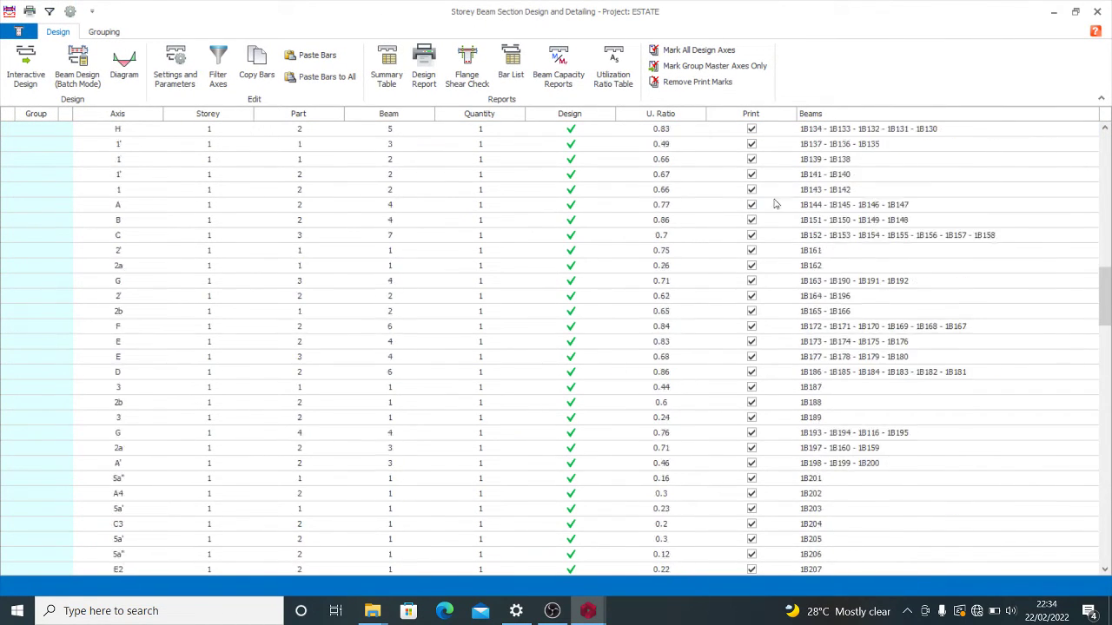
scroll(764, 187, up, 15)
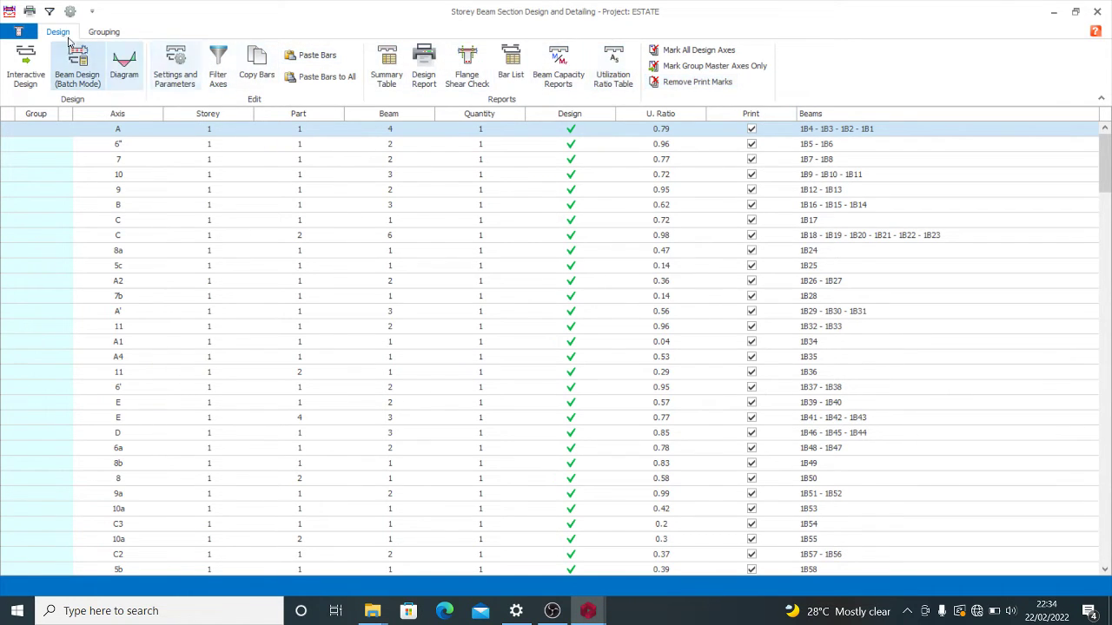
Mark only storey 1 beam axes A, 6", 7 and 10 for printing and generate their report with beam loads, shear force and moment diagrams.
click(725, 84)
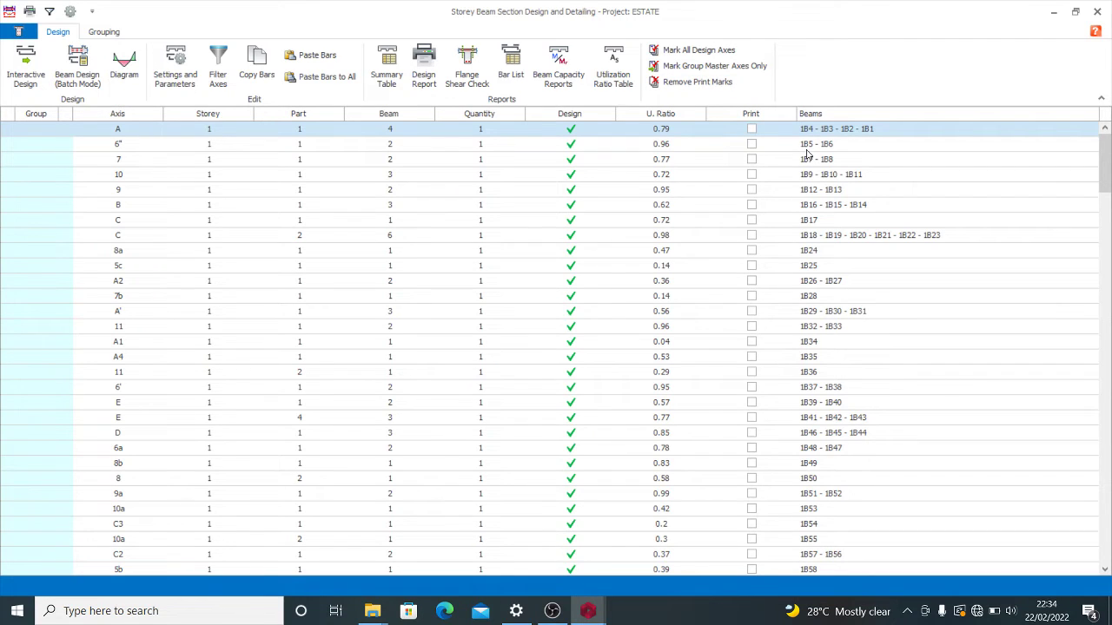
click(752, 130)
click(751, 144)
click(751, 159)
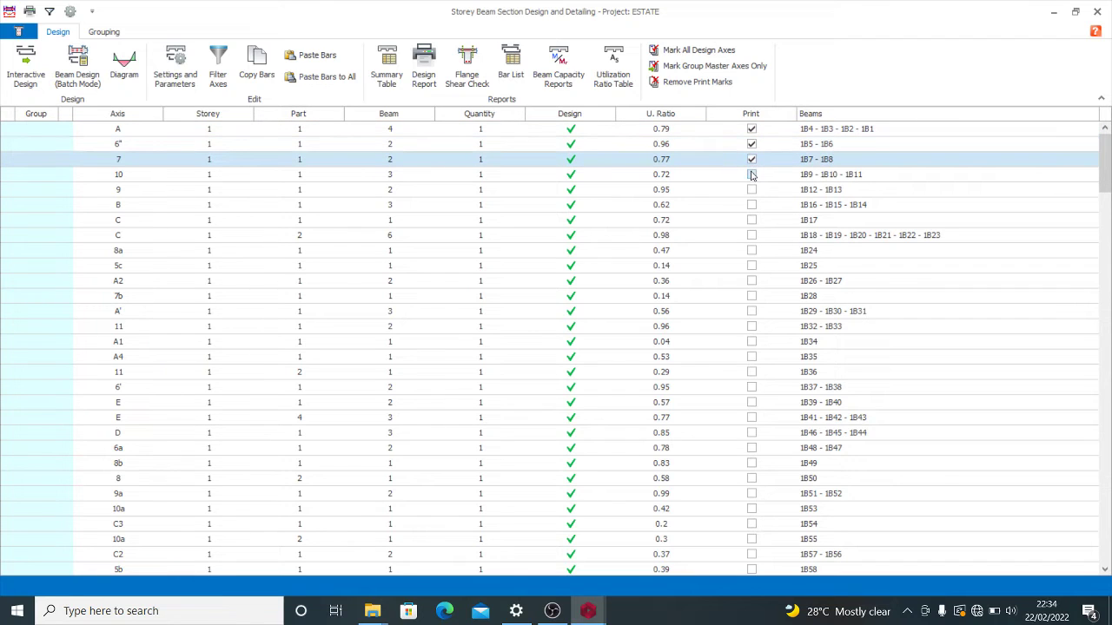
click(752, 174)
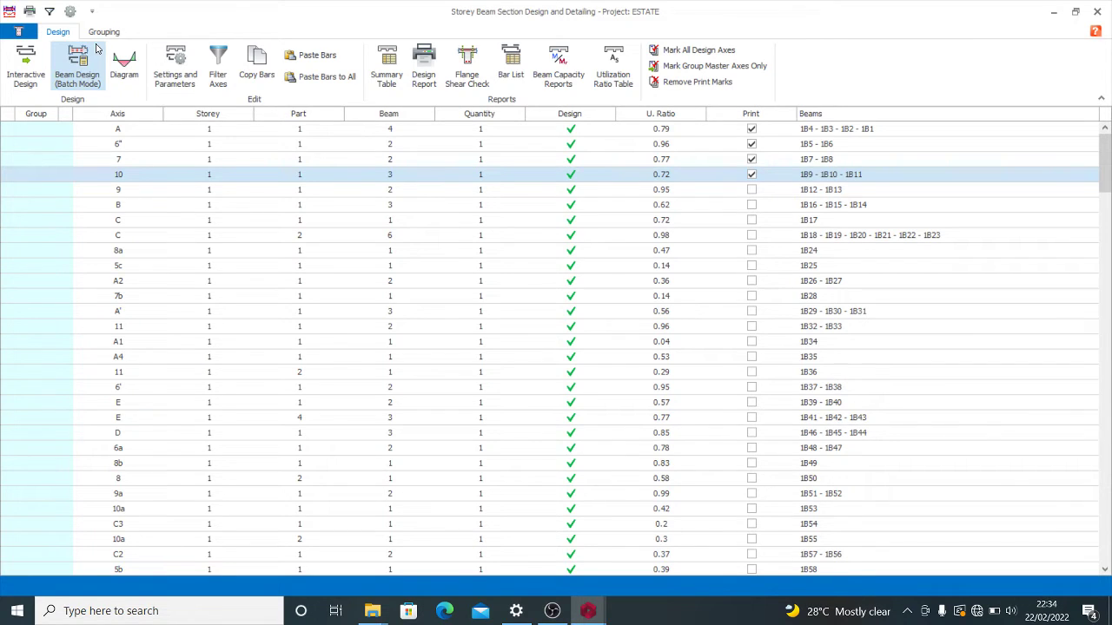
click(423, 71)
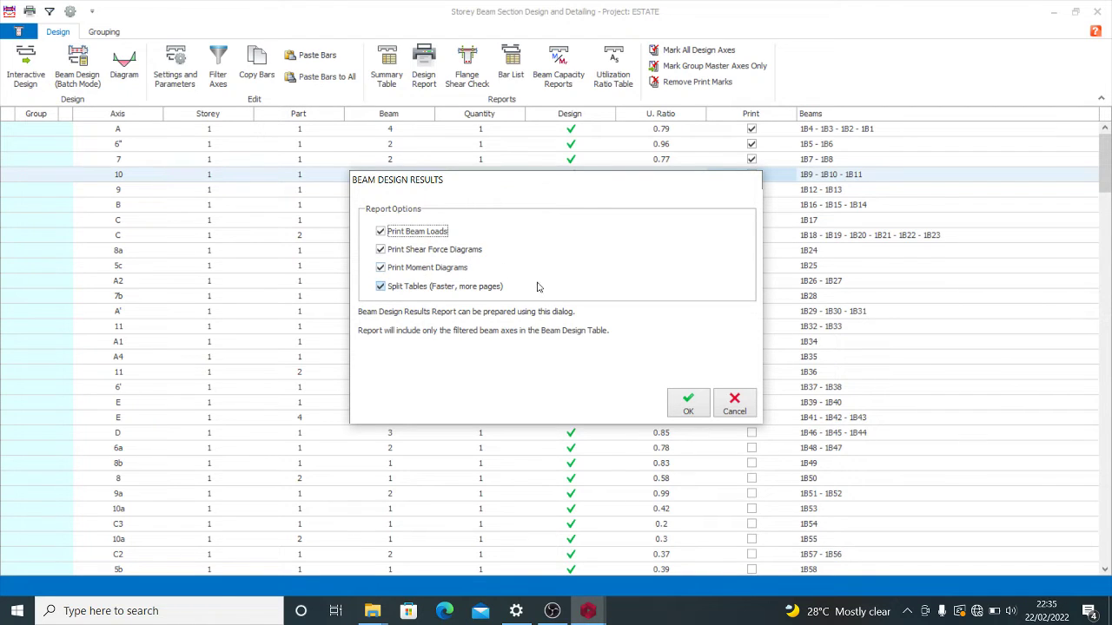
click(688, 398)
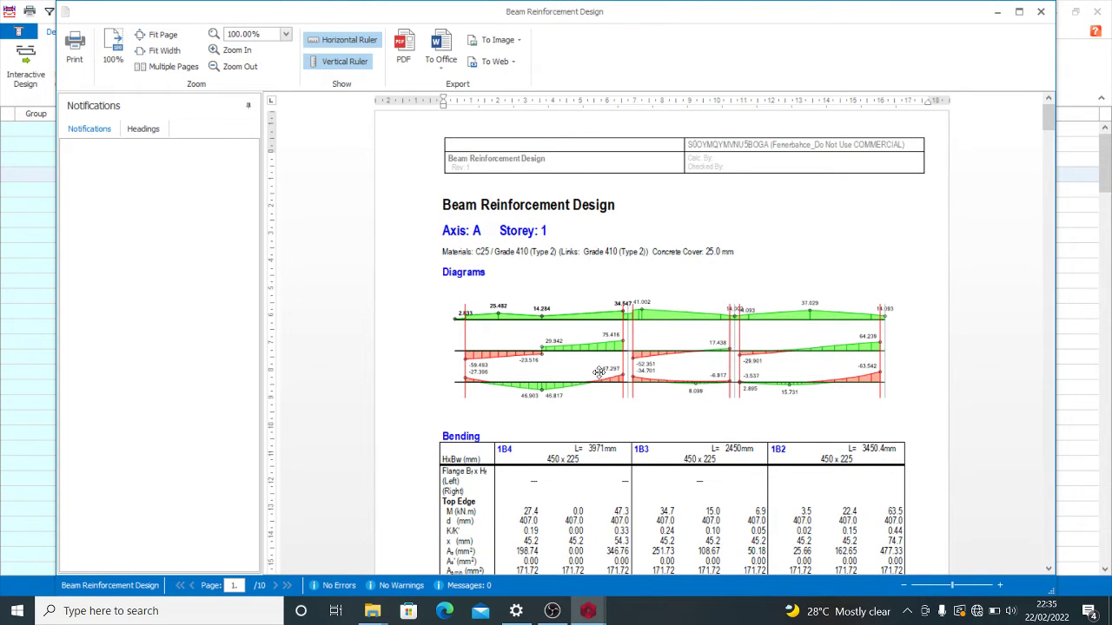
Review the diagrams, bending, shear and torsion, deflection check and steel area sections in the report for the marked storey 1 beam axes.
scroll(601, 373, down, 10)
scroll(621, 339, down, 12)
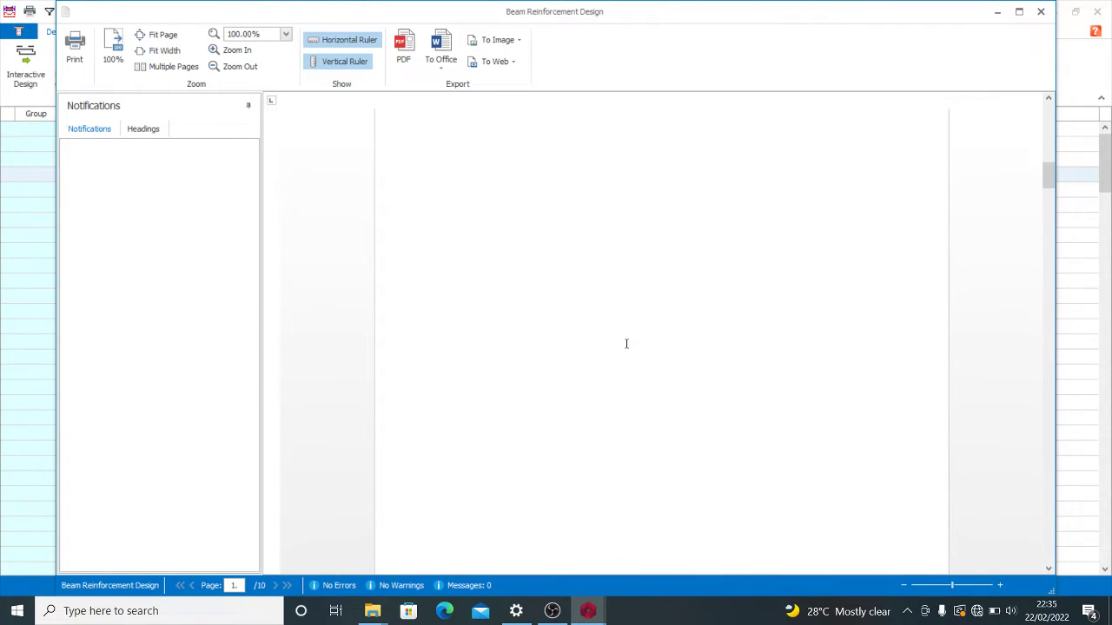
scroll(625, 344, down, 9)
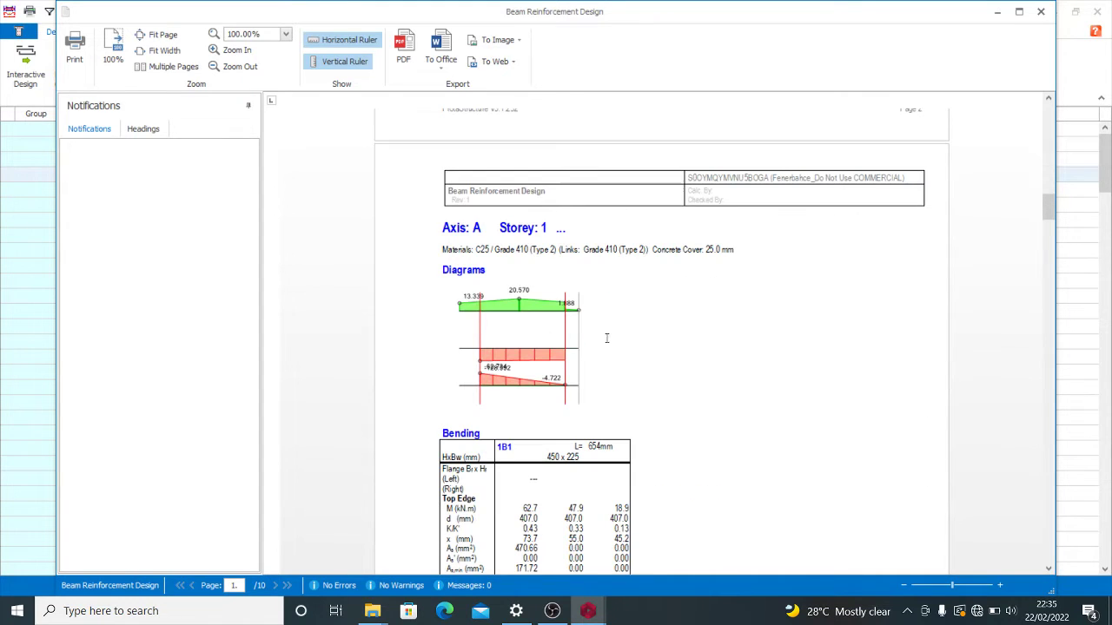
scroll(549, 296, down, 1)
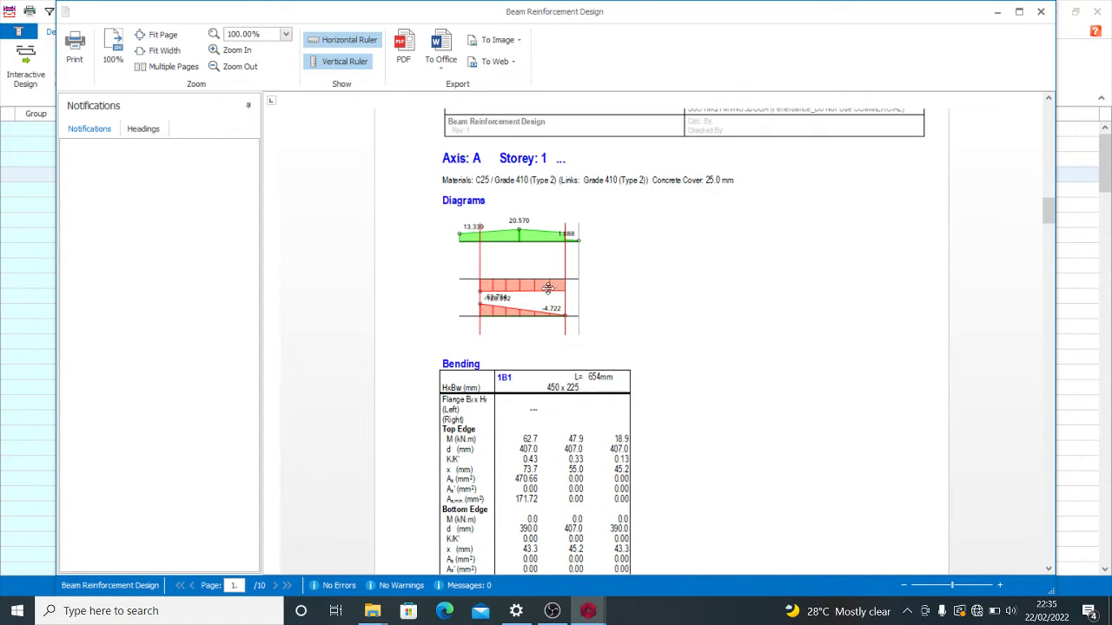
scroll(556, 276, down, 3)
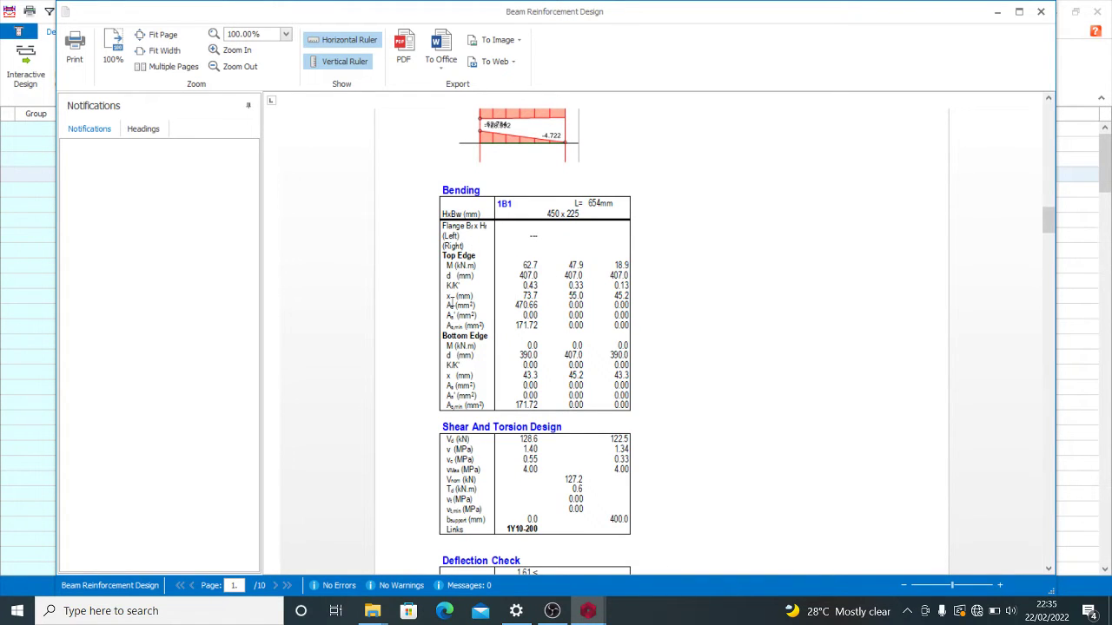
scroll(495, 383, down, 2)
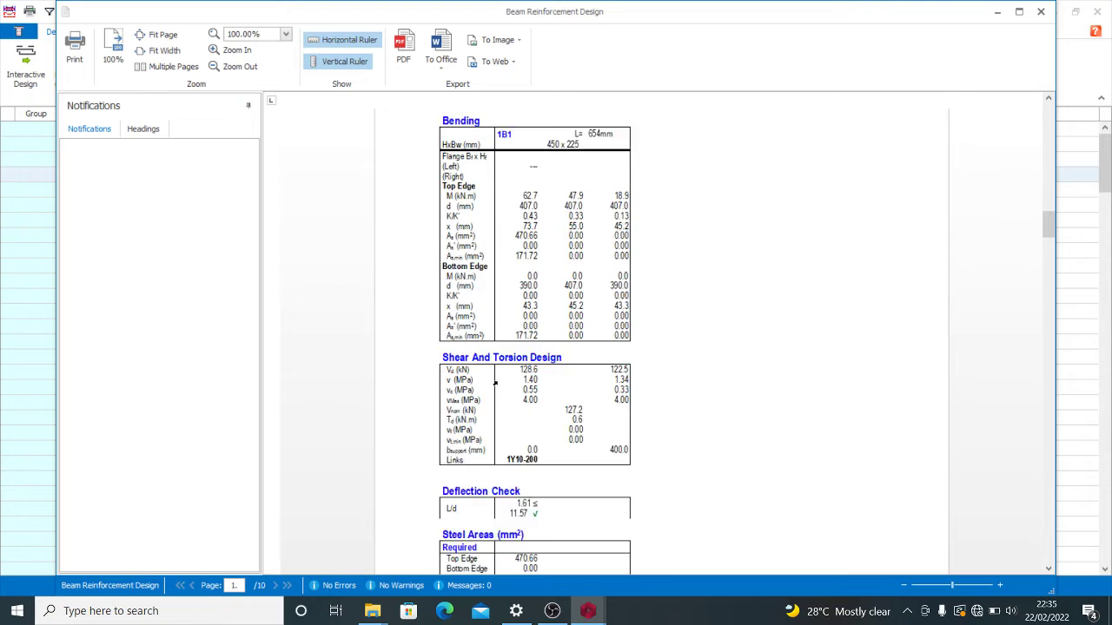
scroll(539, 392, down, 6)
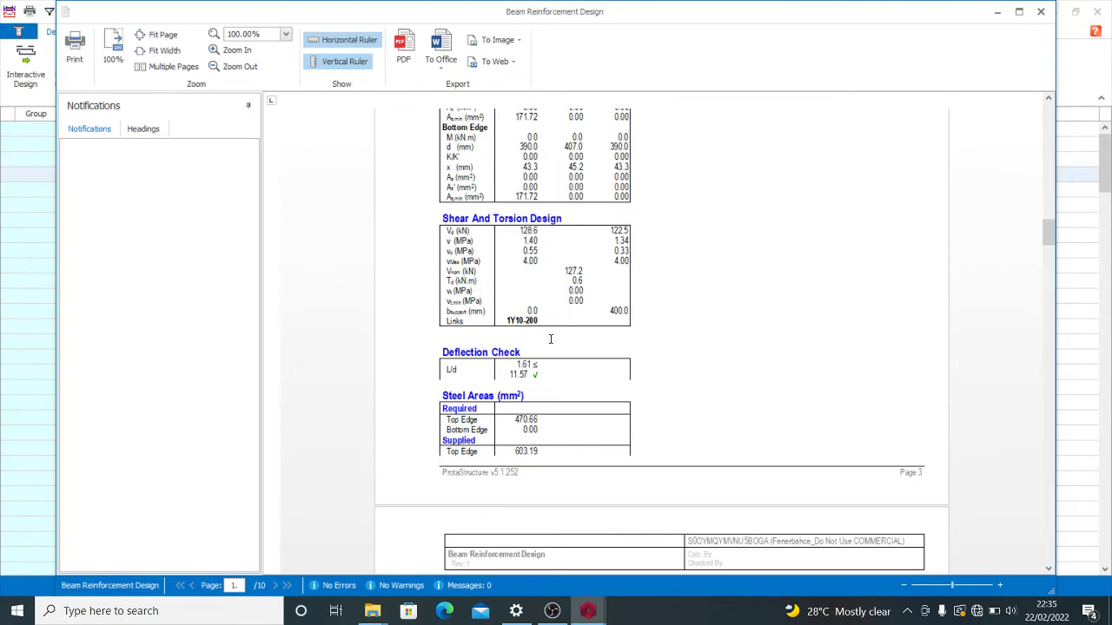
scroll(559, 412, down, 15)
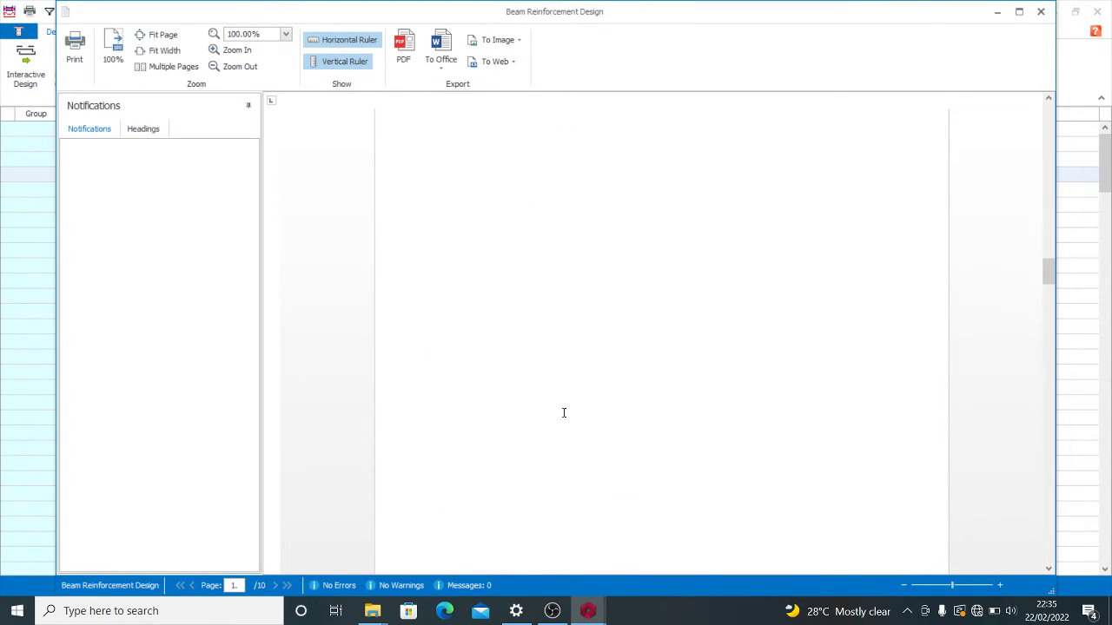
scroll(585, 460, down, 3)
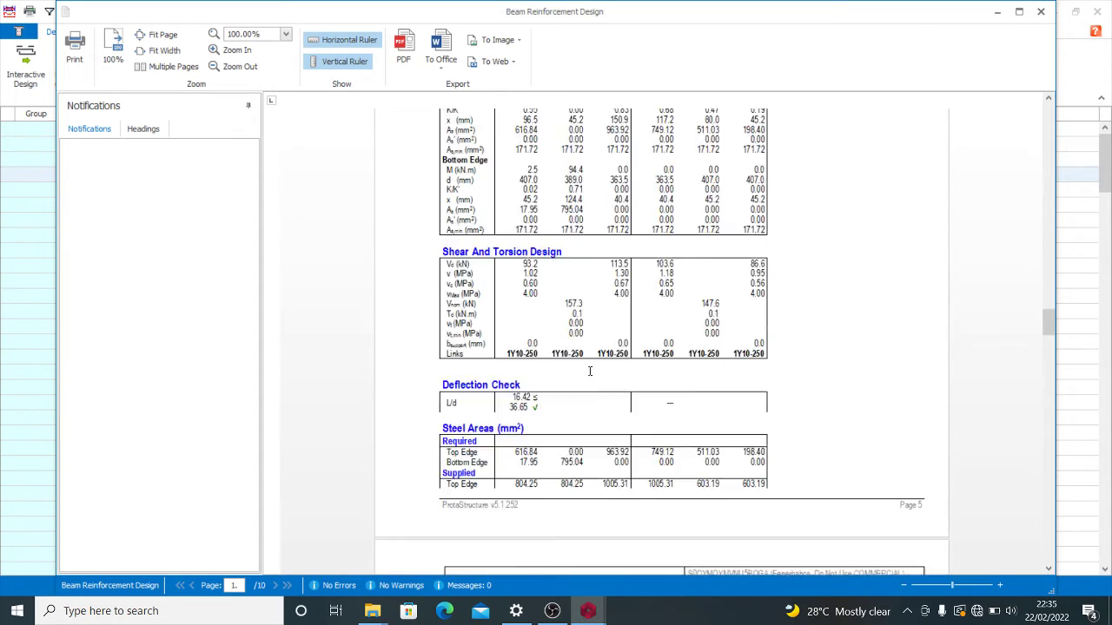
Start exporting the beam report as PDF and then as Word 2007 (.docx), cancelling each export before saving.
click(405, 48)
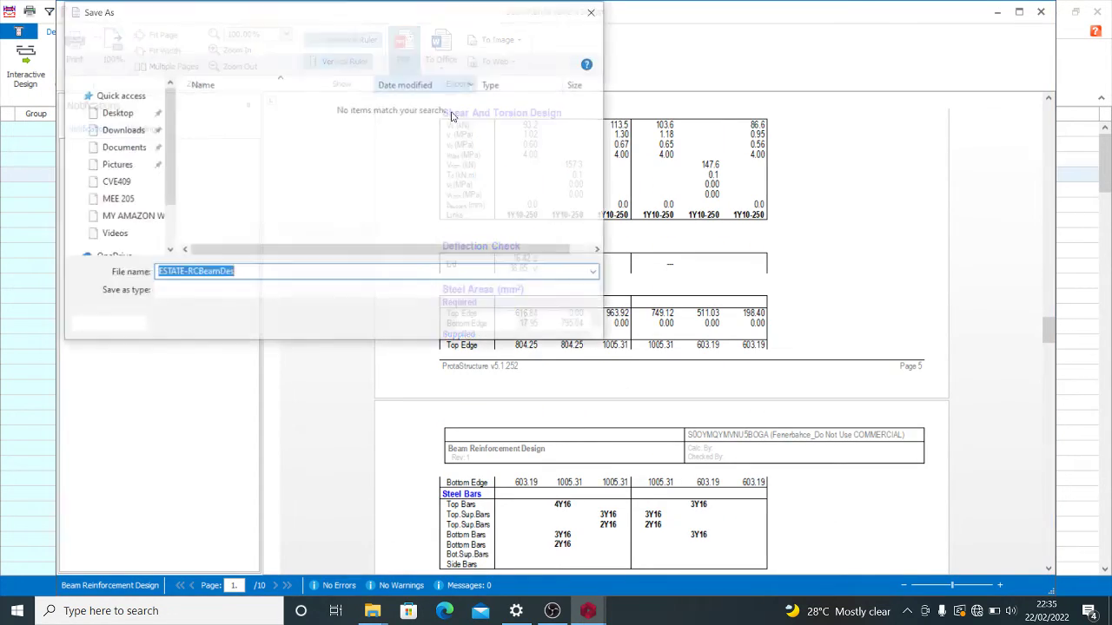
click(594, 12)
click(441, 48)
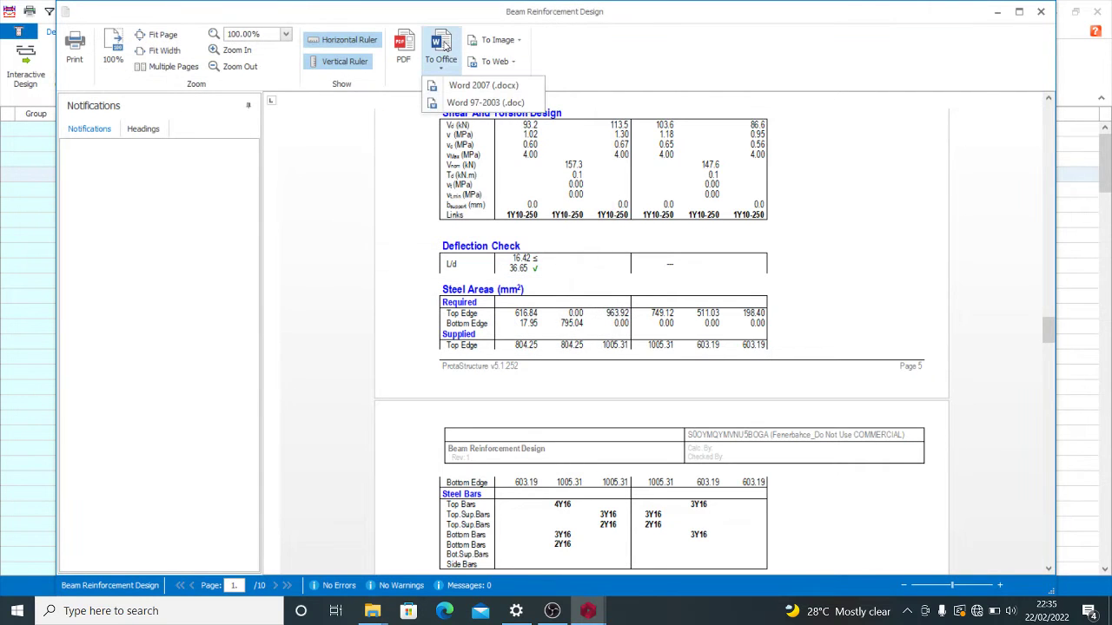
click(482, 85)
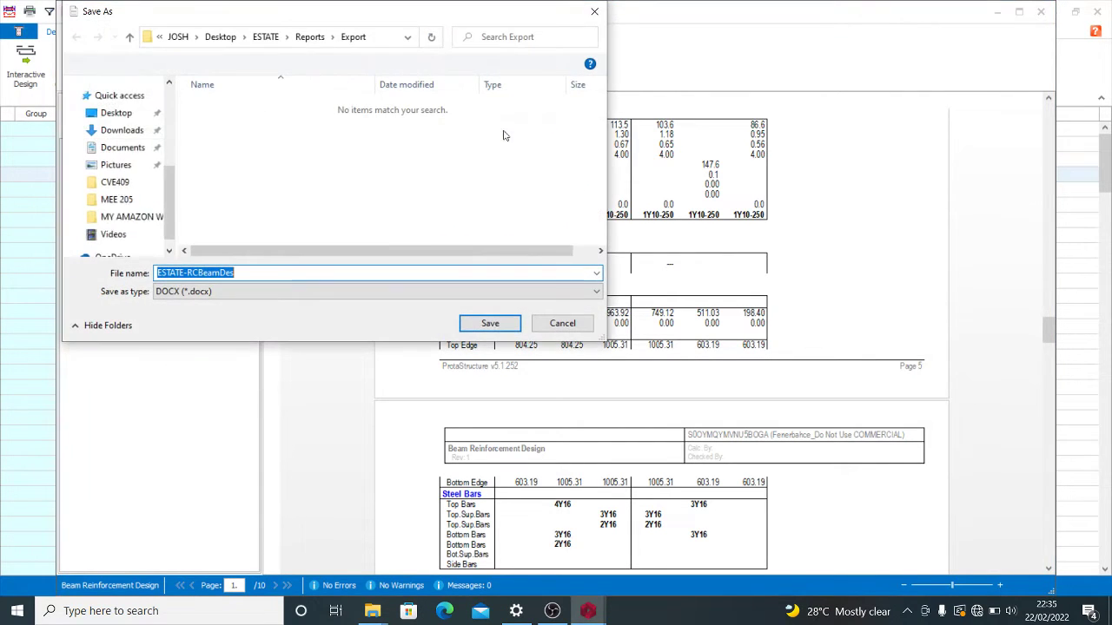
click(596, 13)
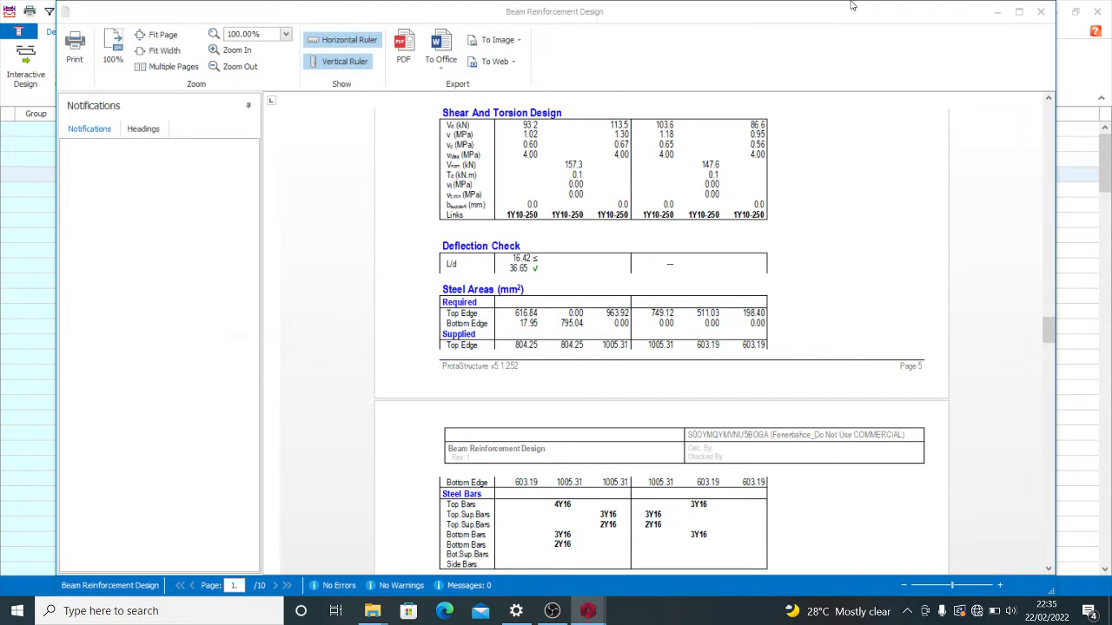
Close the beam report and the storey beam design table, and open the foundation beam section design table.
click(1042, 11)
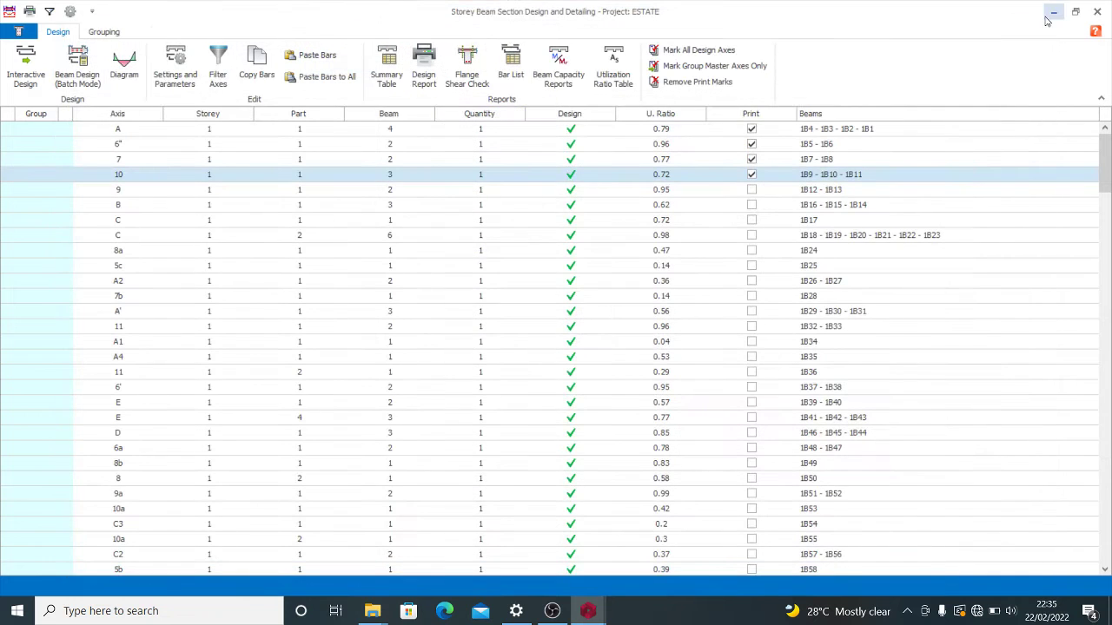
click(1096, 11)
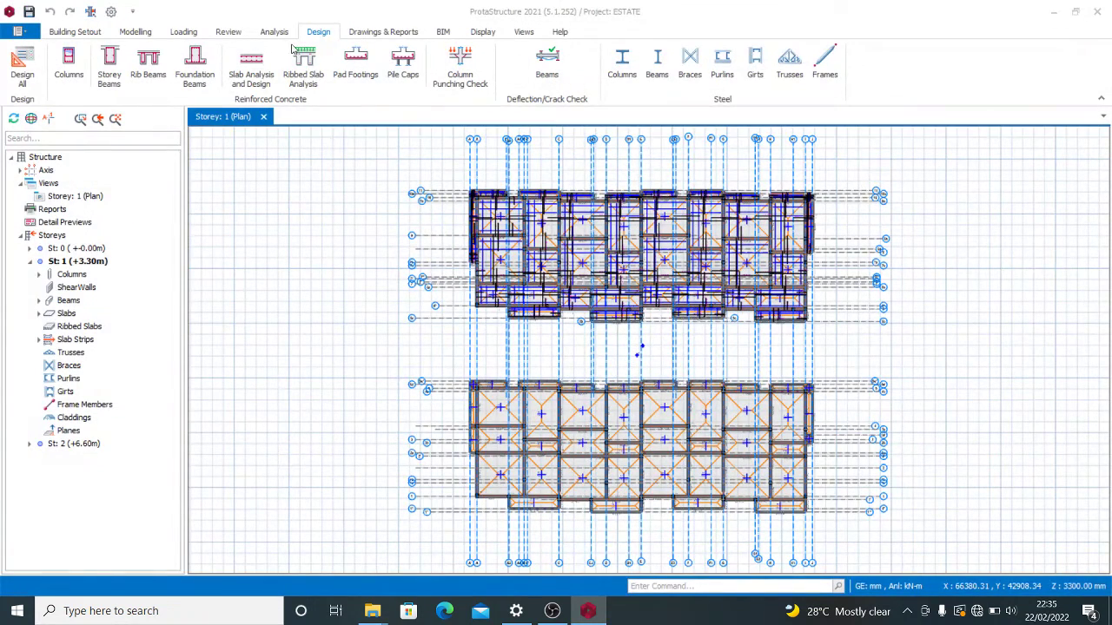
click(195, 62)
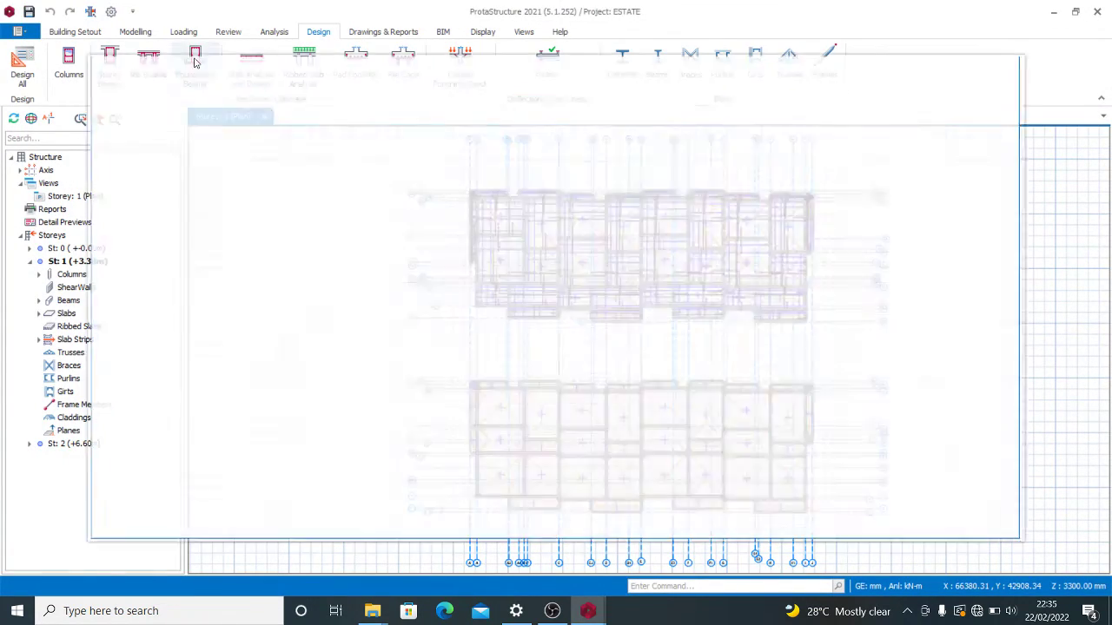
click(1009, 66)
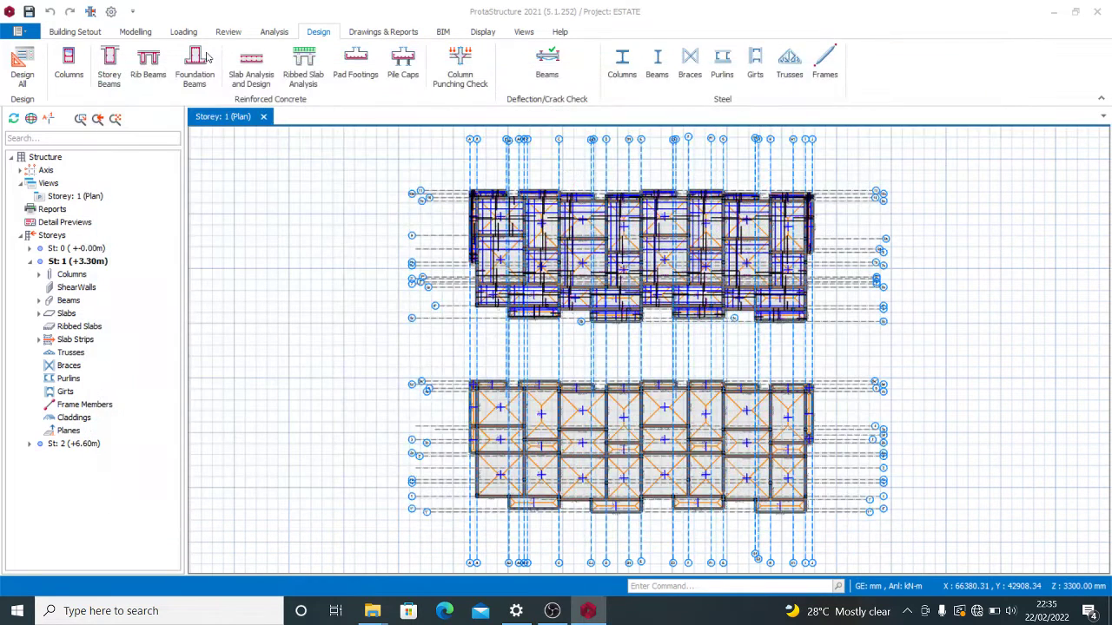
click(198, 61)
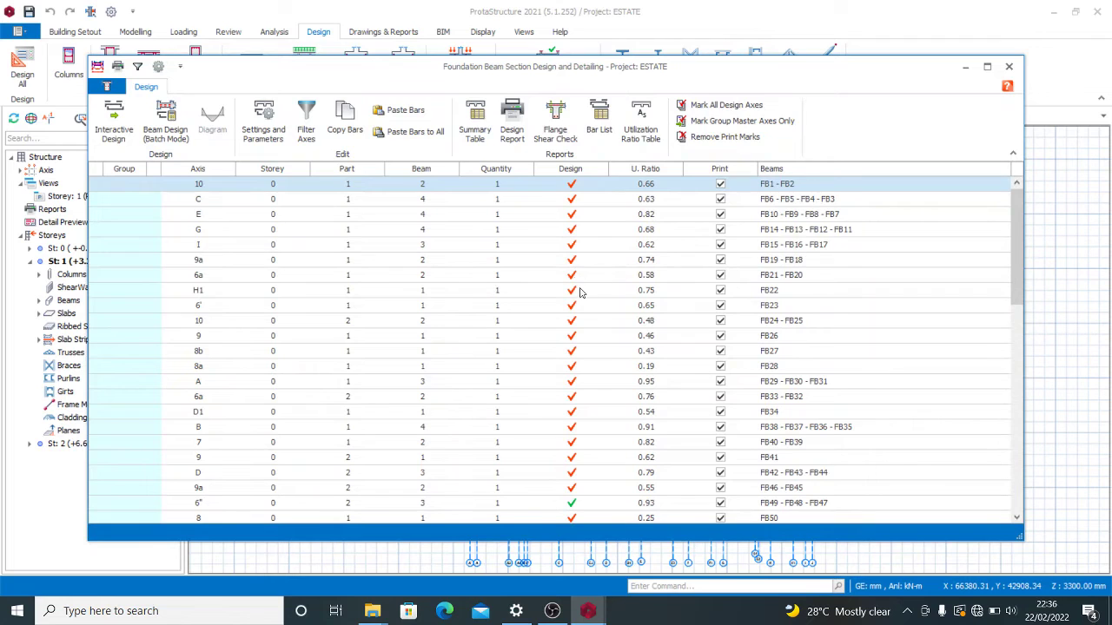
Mark only foundation beam axes D, 9a, 6" and 8 (FB42 to FB50) for printing and generate their report with loads, diagrams and split tables.
scroll(590, 295, down, 15)
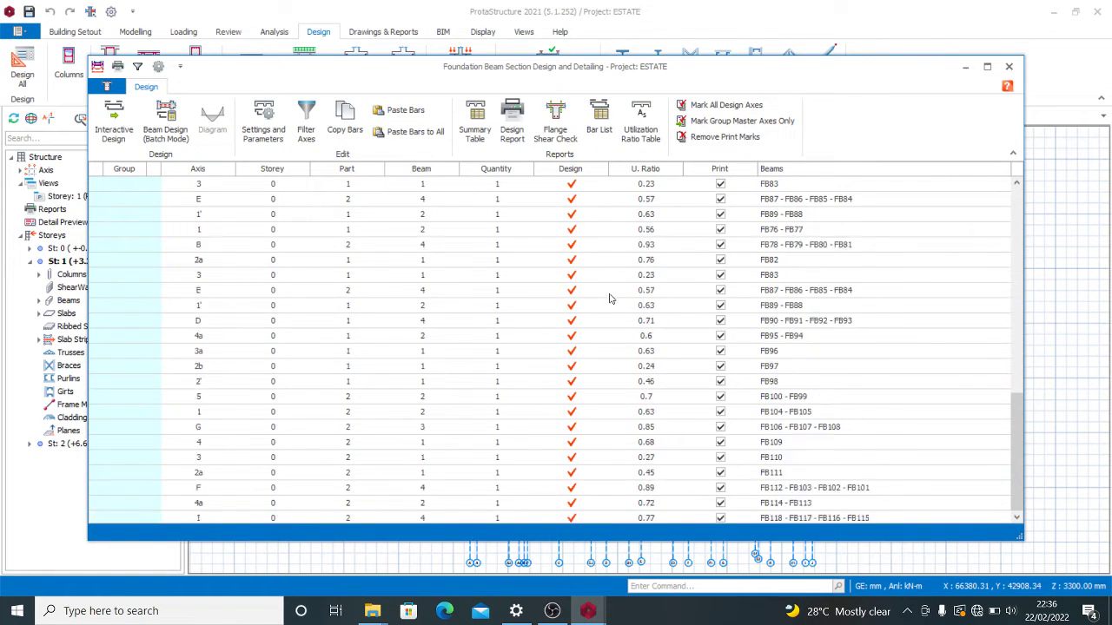
scroll(609, 299, up, 10)
click(724, 137)
click(721, 259)
click(721, 274)
click(721, 290)
click(720, 306)
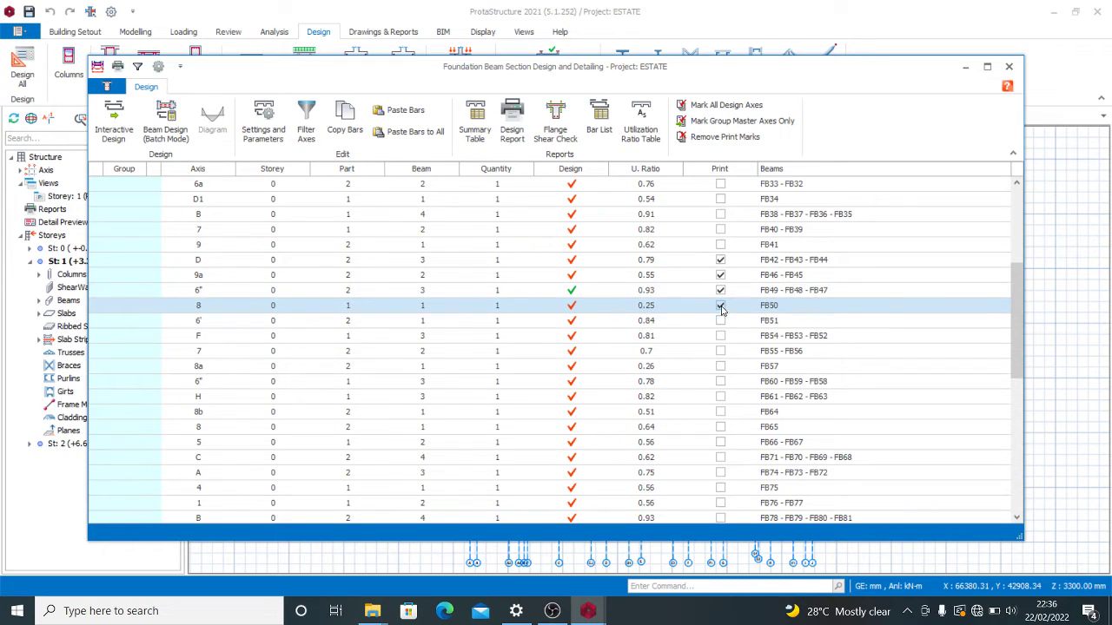
click(512, 128)
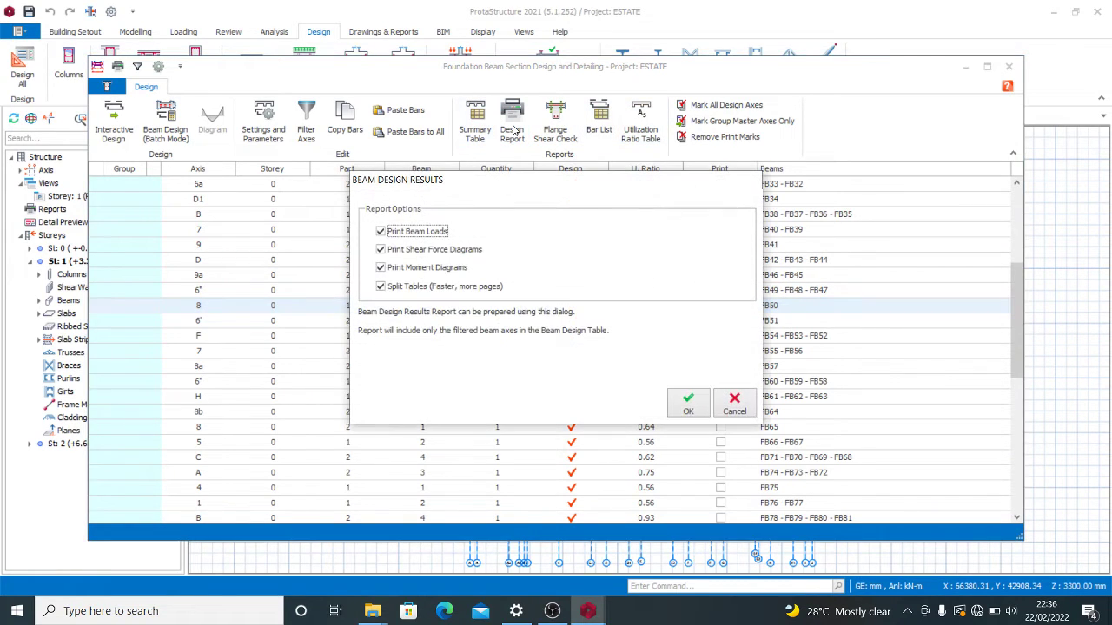
click(680, 406)
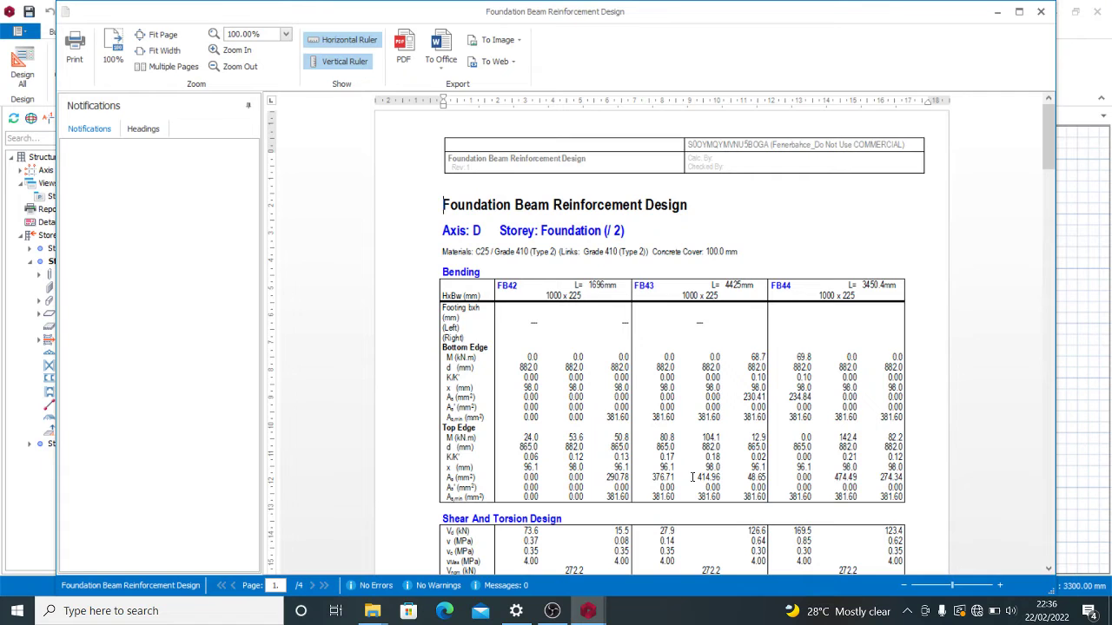
Review the design results of the marked axes in the foundation beam report, and close the report and the foundation beam table.
scroll(642, 417, down, 10)
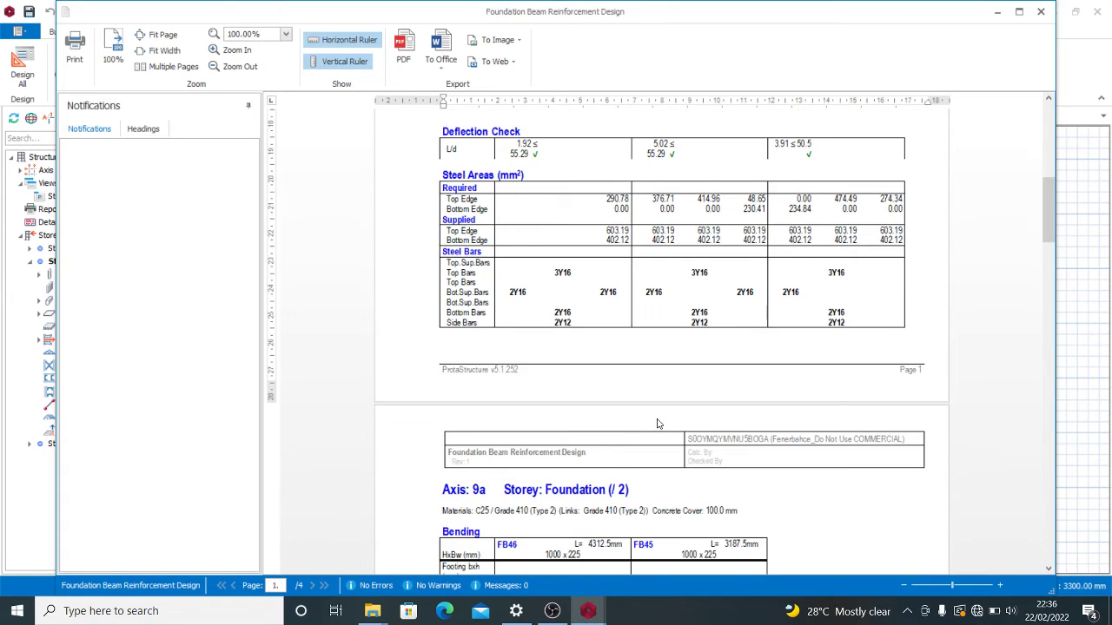
scroll(659, 423, down, 10)
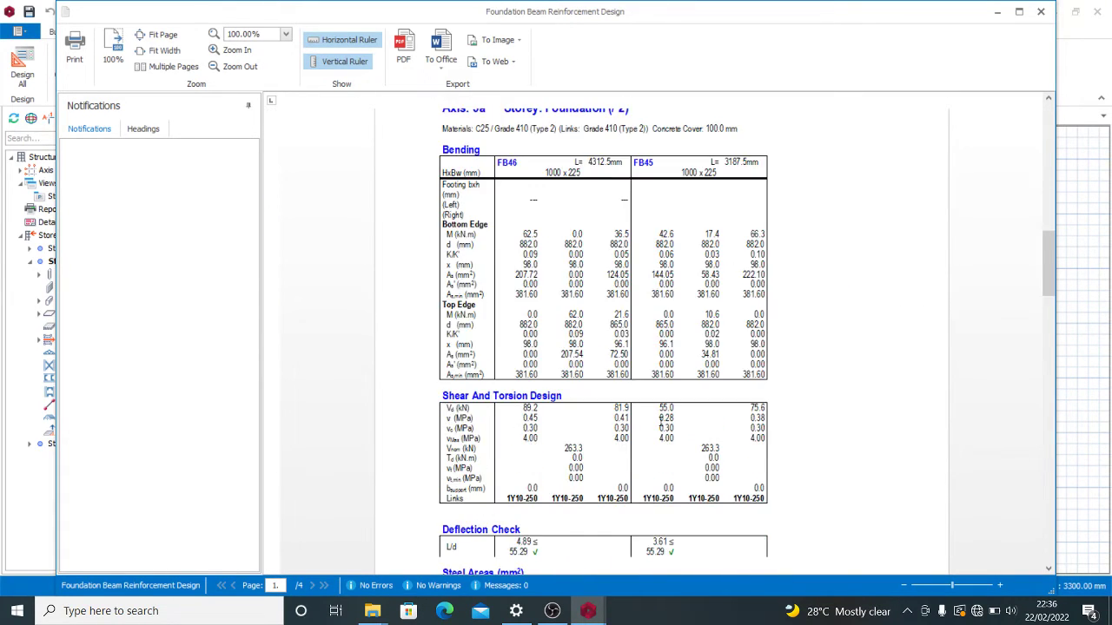
scroll(660, 423, down, 5)
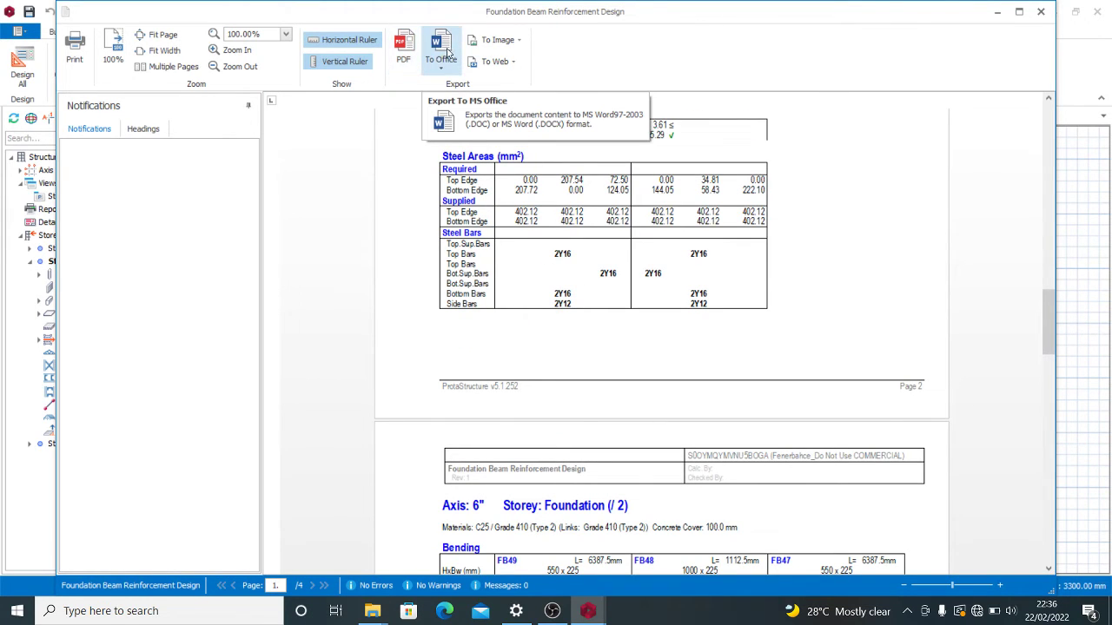
scroll(660, 348, down, 5)
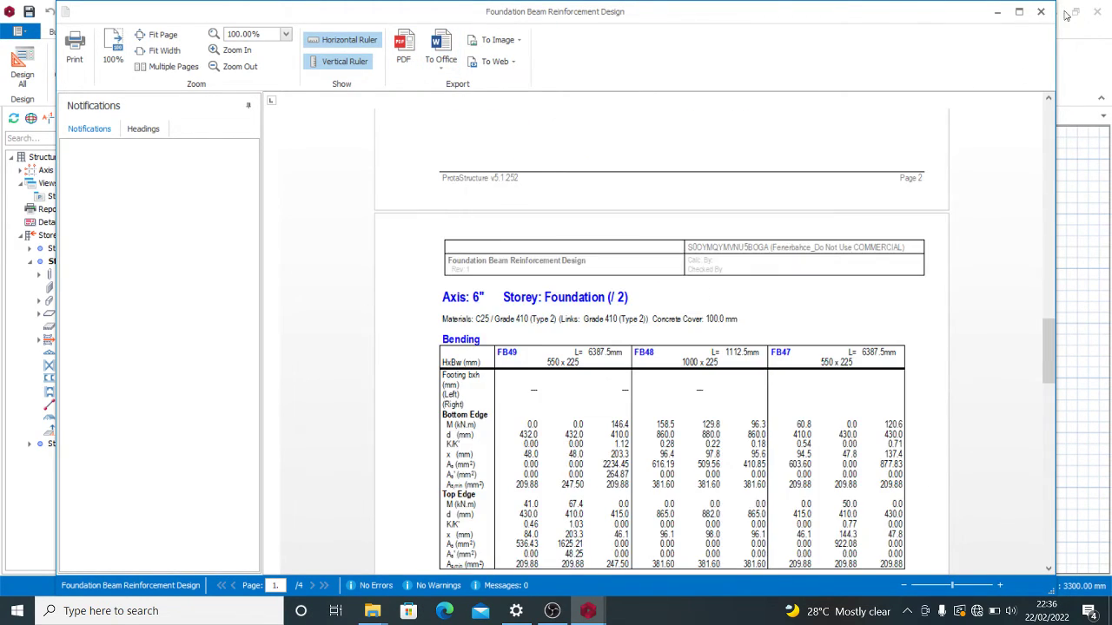
click(1041, 11)
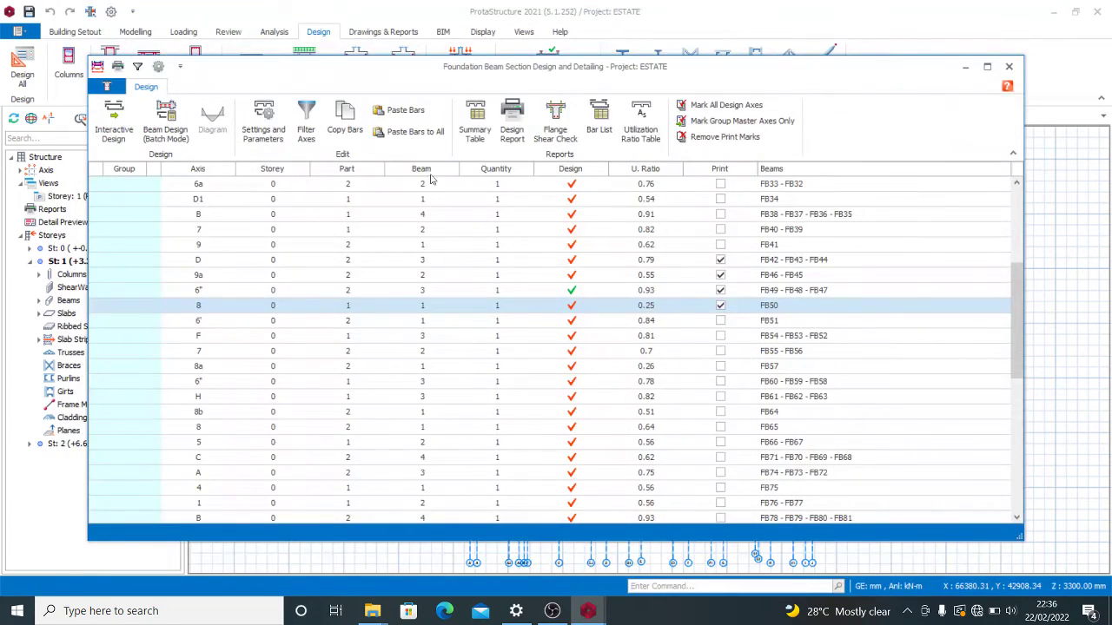
click(1008, 68)
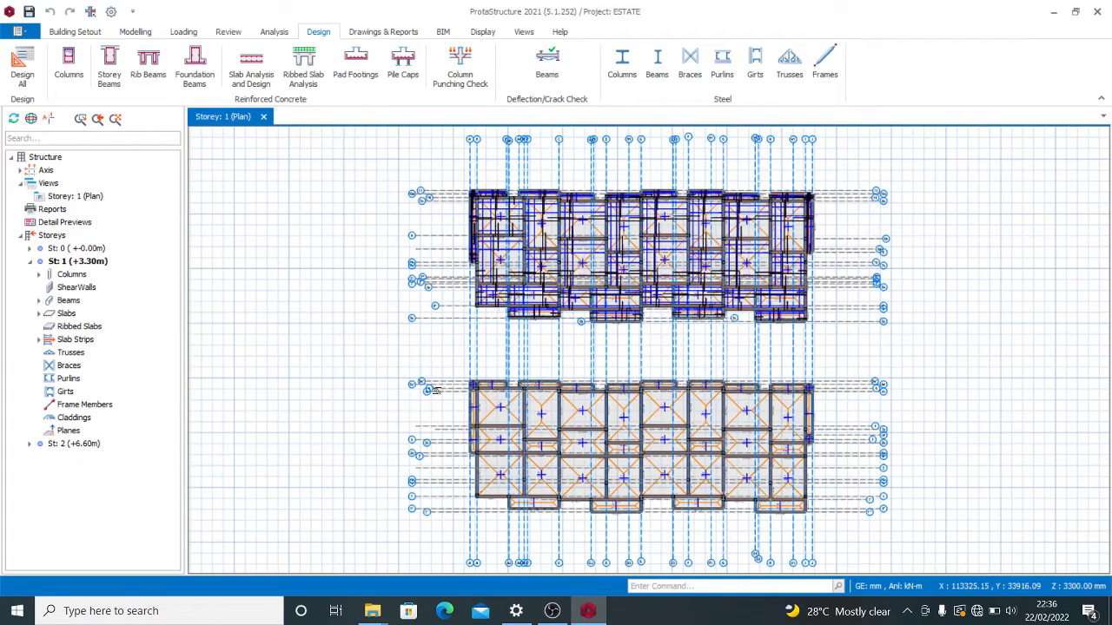
Expand the storey 1 slabs in the structure tree and open Slab Analysis and Design for them.
scroll(642, 235, up, 4)
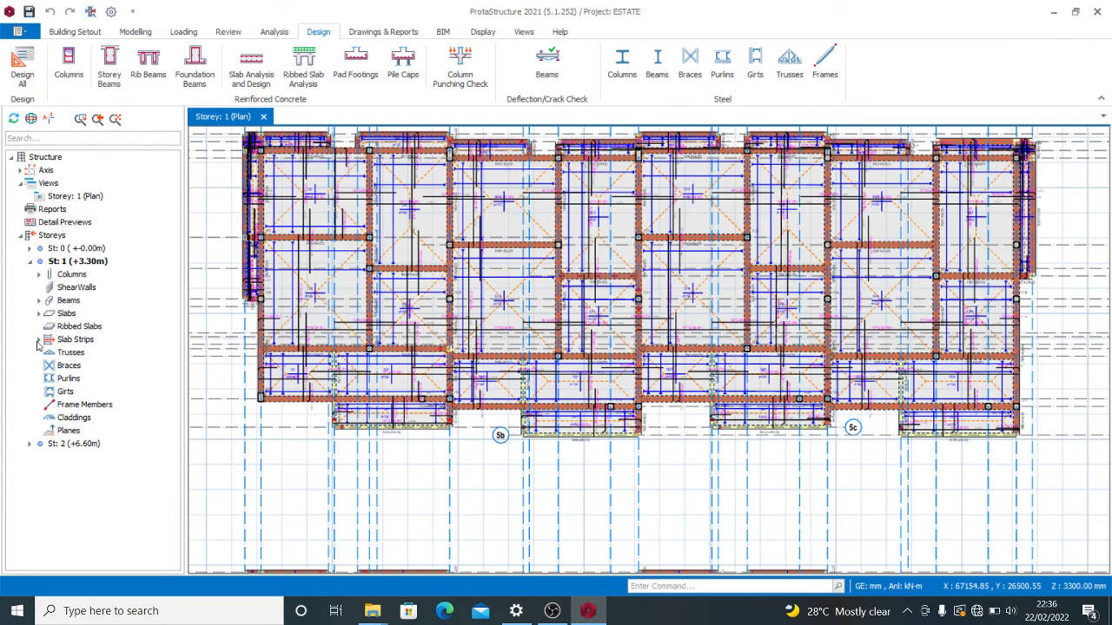
click(38, 313)
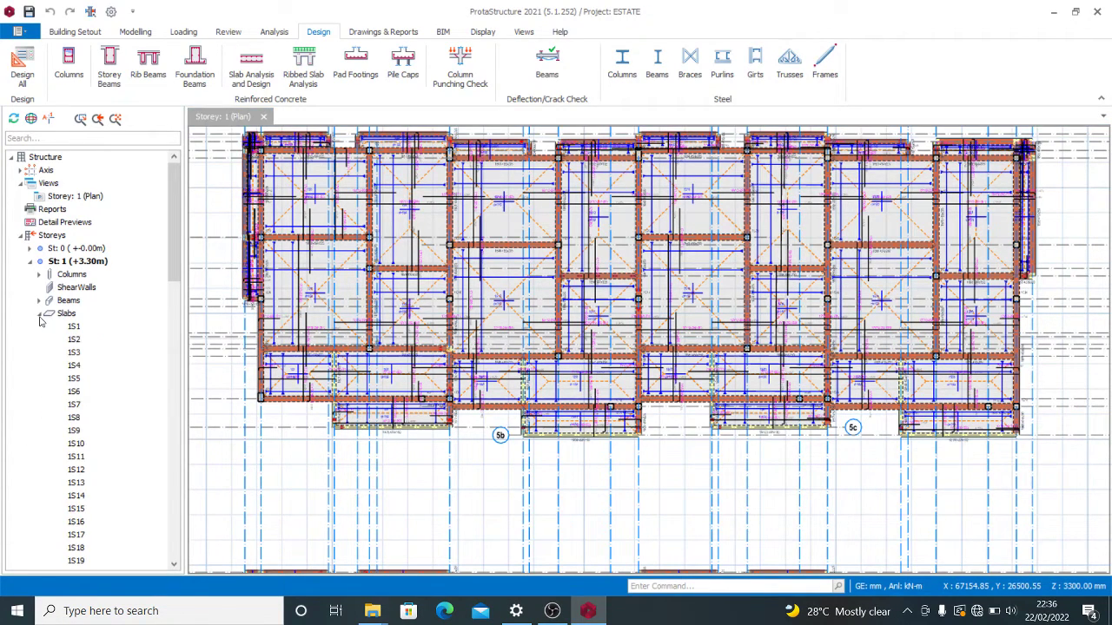
click(75, 316)
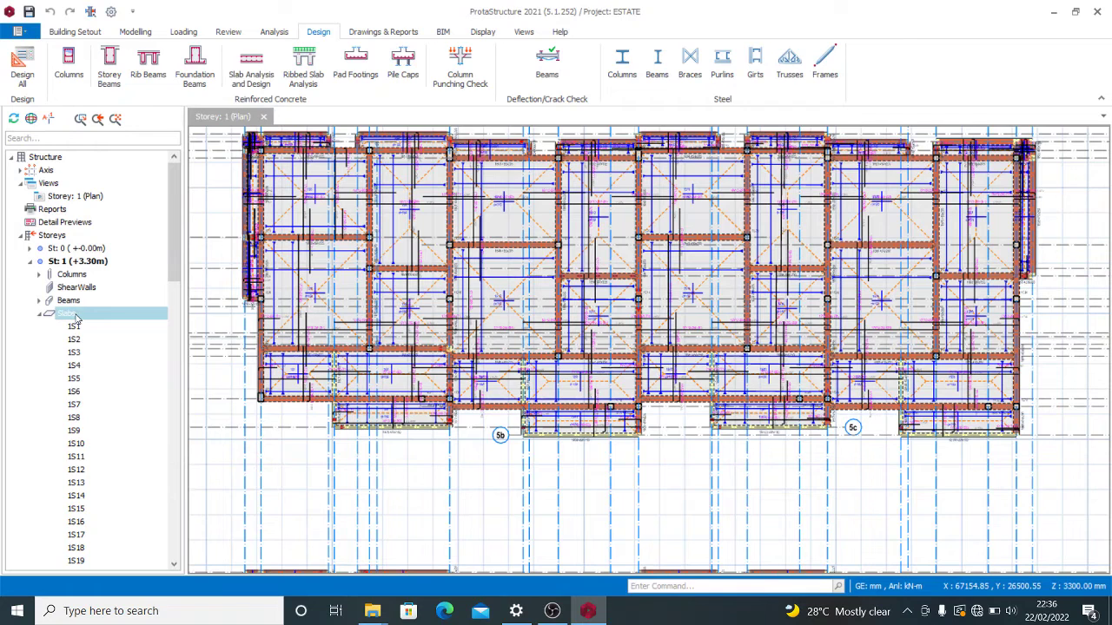
right_click(76, 318)
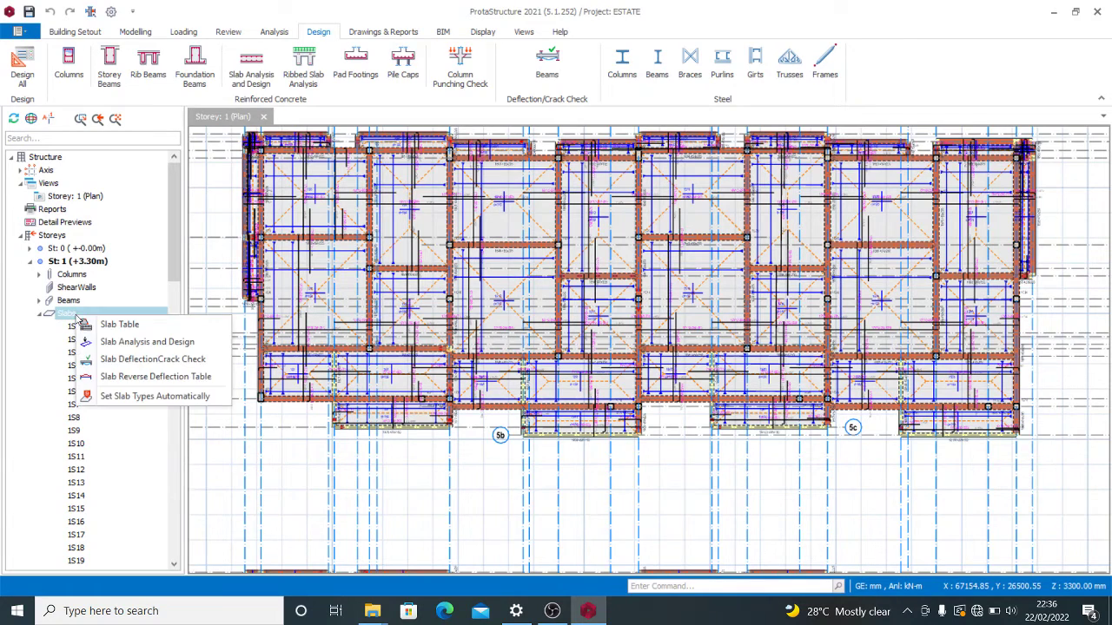
click(128, 343)
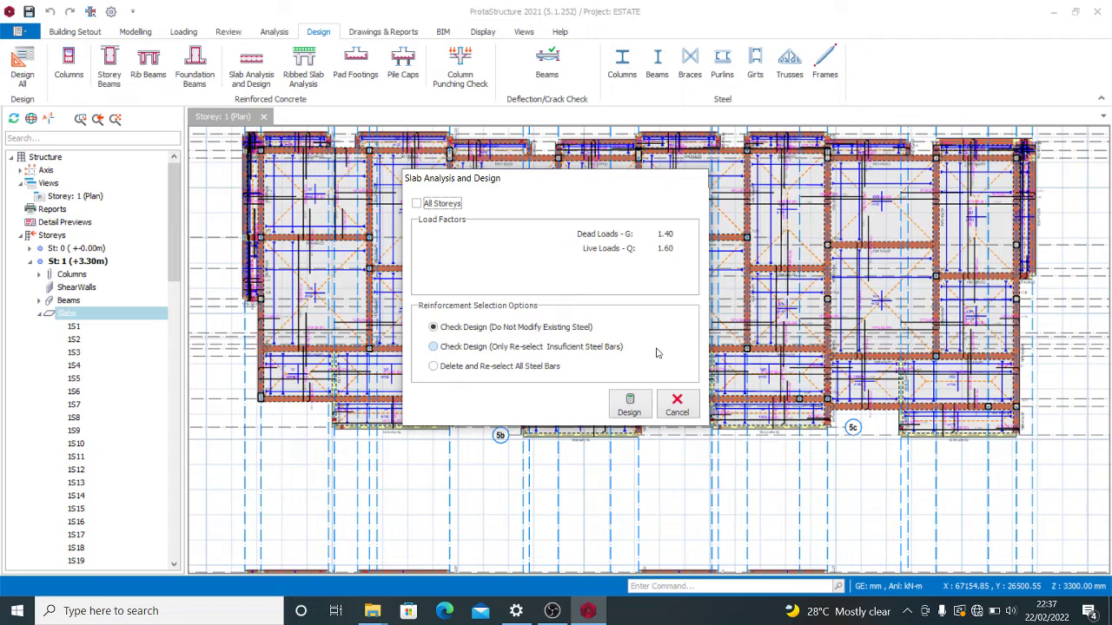
Try the two steel re-selection options for the slab design, and return to Check Design (Do Not Modify Existing Steel).
click(544, 348)
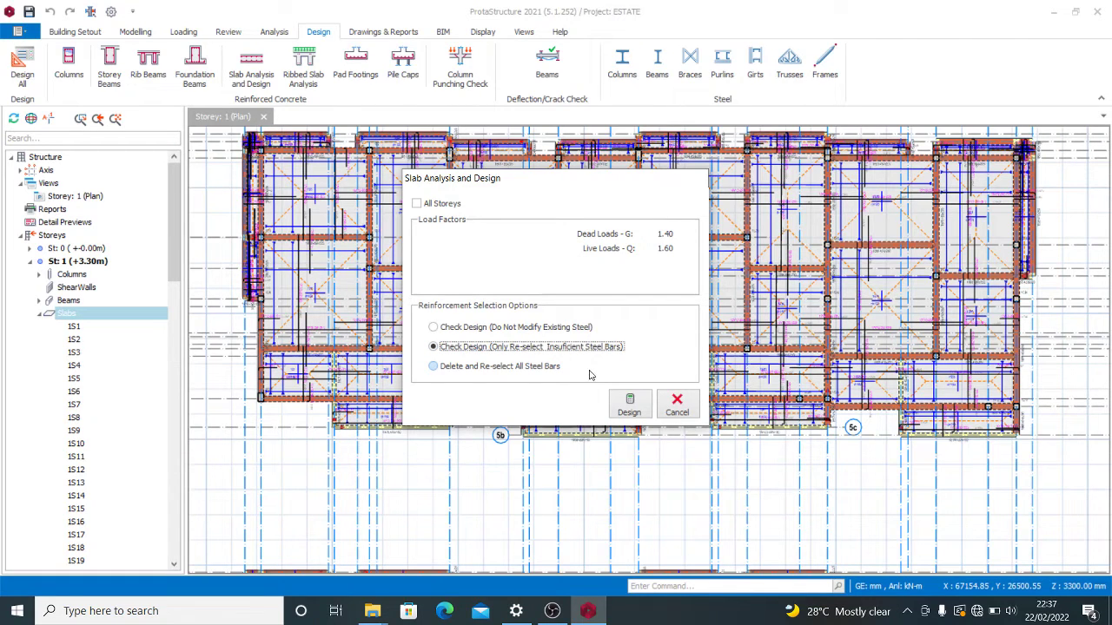
click(543, 369)
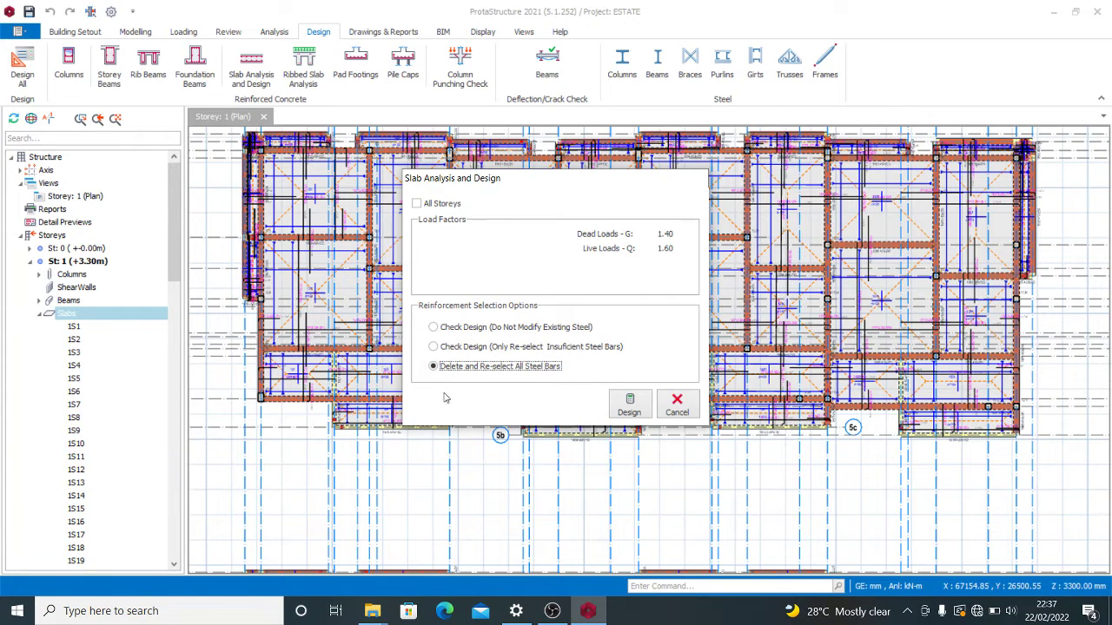
click(465, 328)
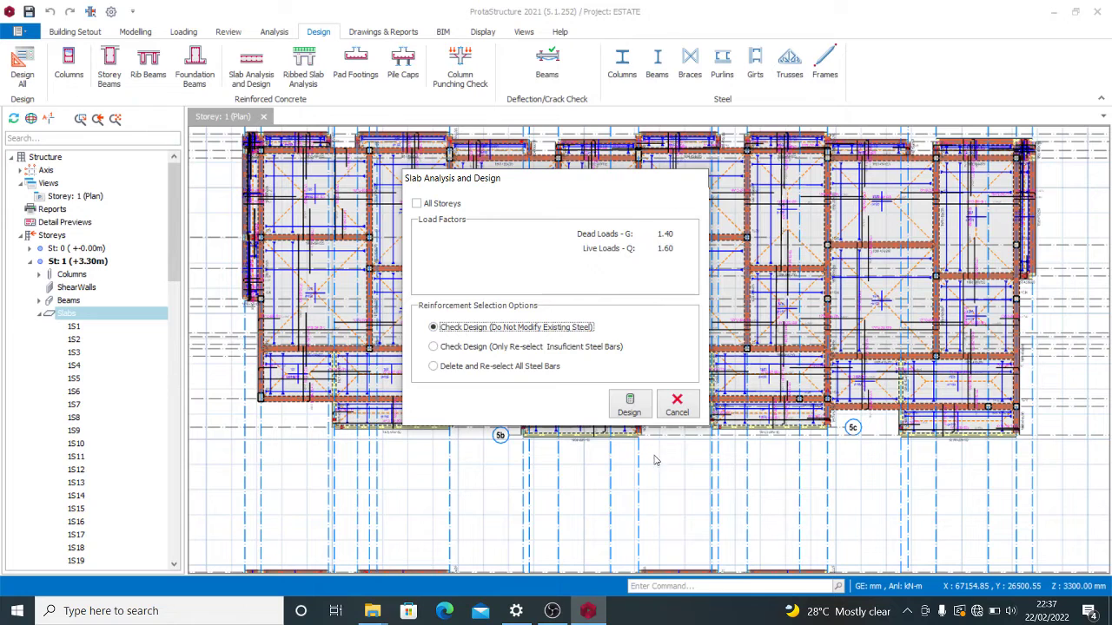
Run the storey 1 slab design check without modifying existing steel, accept the strip reinforcement messages and produce the Slab Strip Report.
click(629, 407)
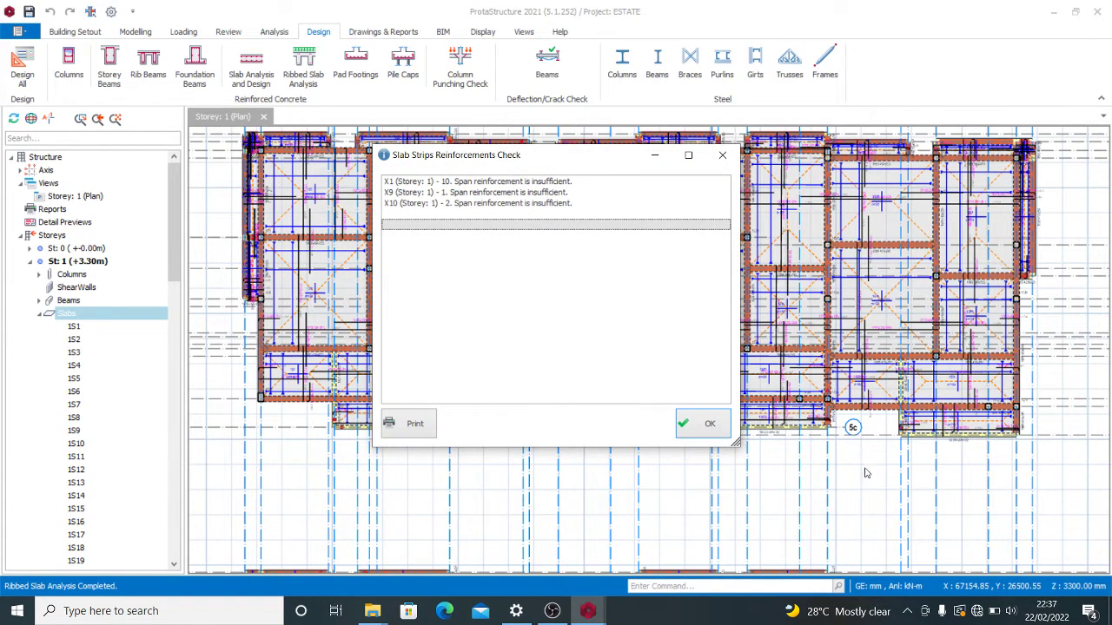
click(708, 423)
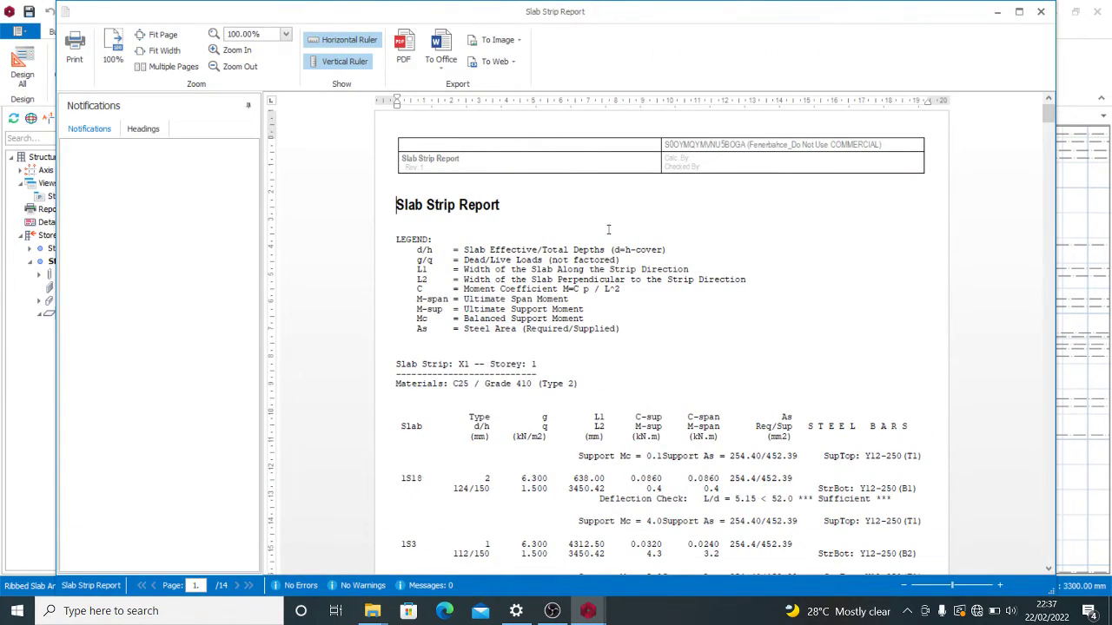
Review the moments, steel areas, steel bars and deflection checks of slab strips X1 to X3 in the Slab Strip Report.
scroll(774, 313, down, 3)
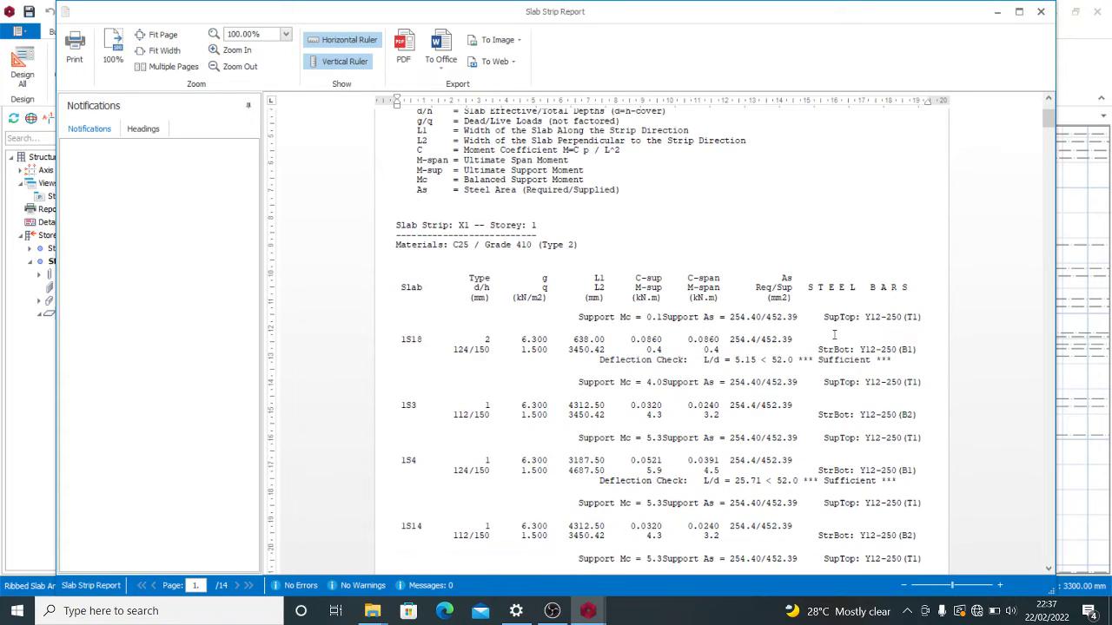
scroll(858, 371, down, 1)
scroll(862, 397, down, 2)
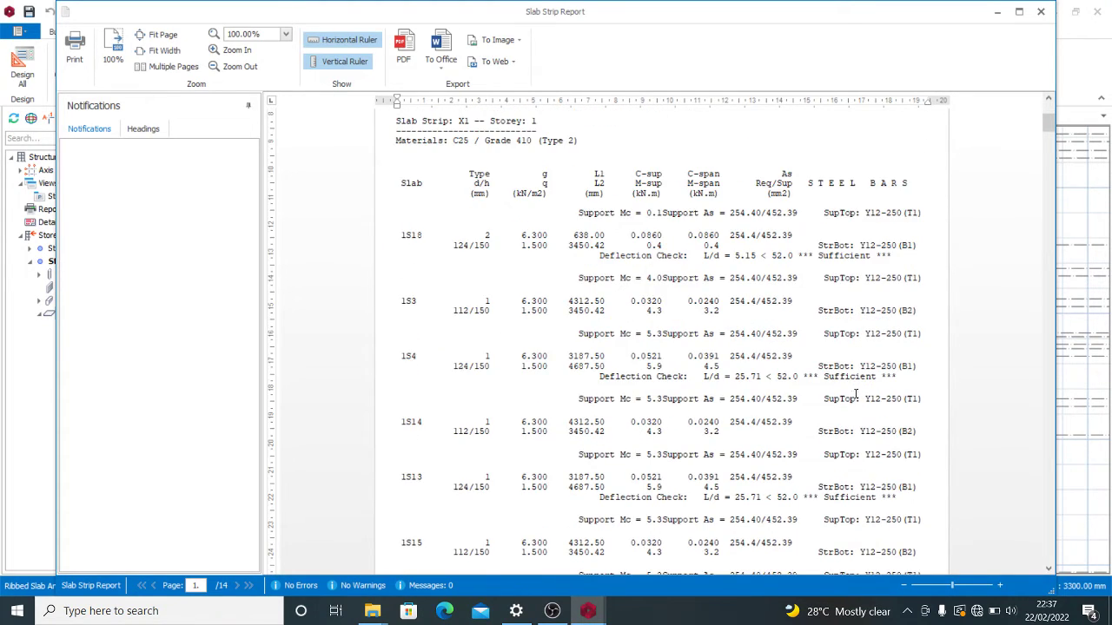
scroll(854, 383, down, 2)
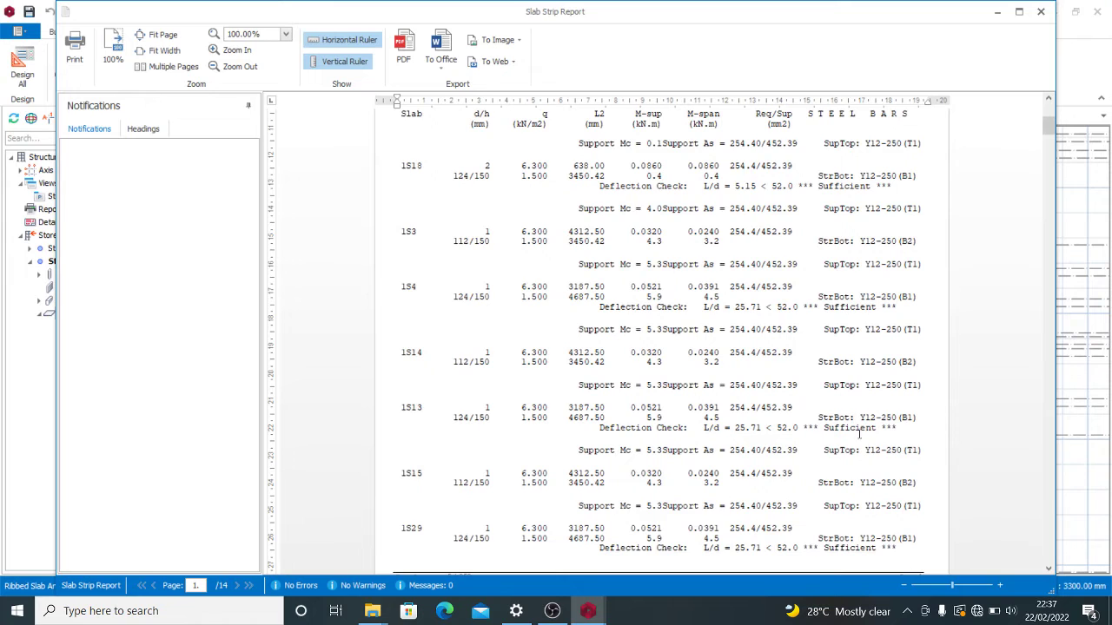
scroll(860, 435, down, 9)
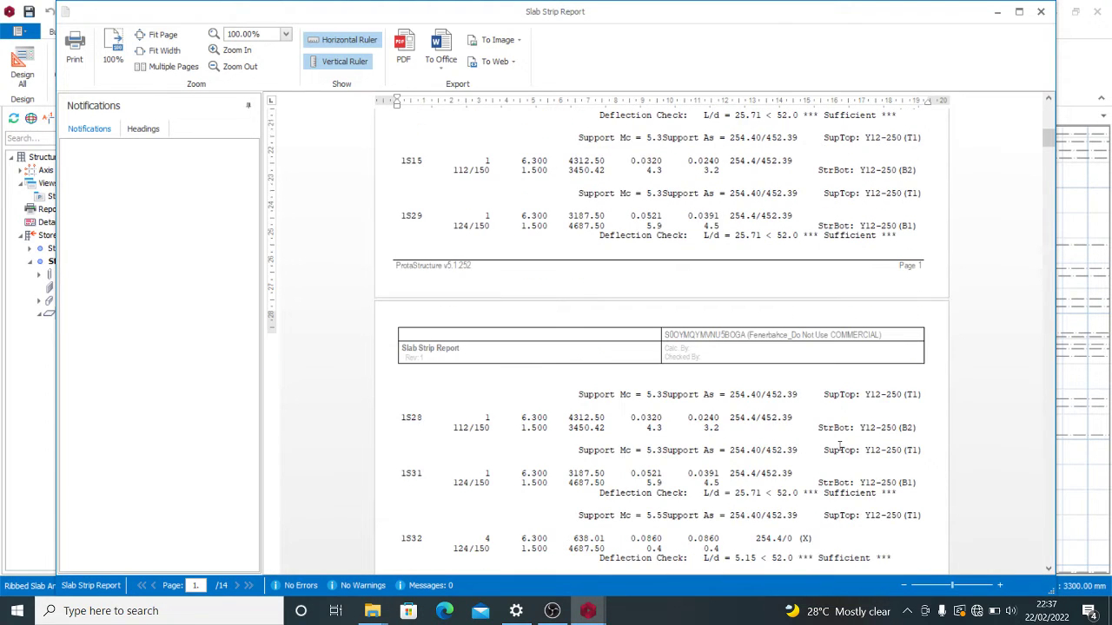
scroll(843, 434, down, 3)
scroll(832, 345, down, 11)
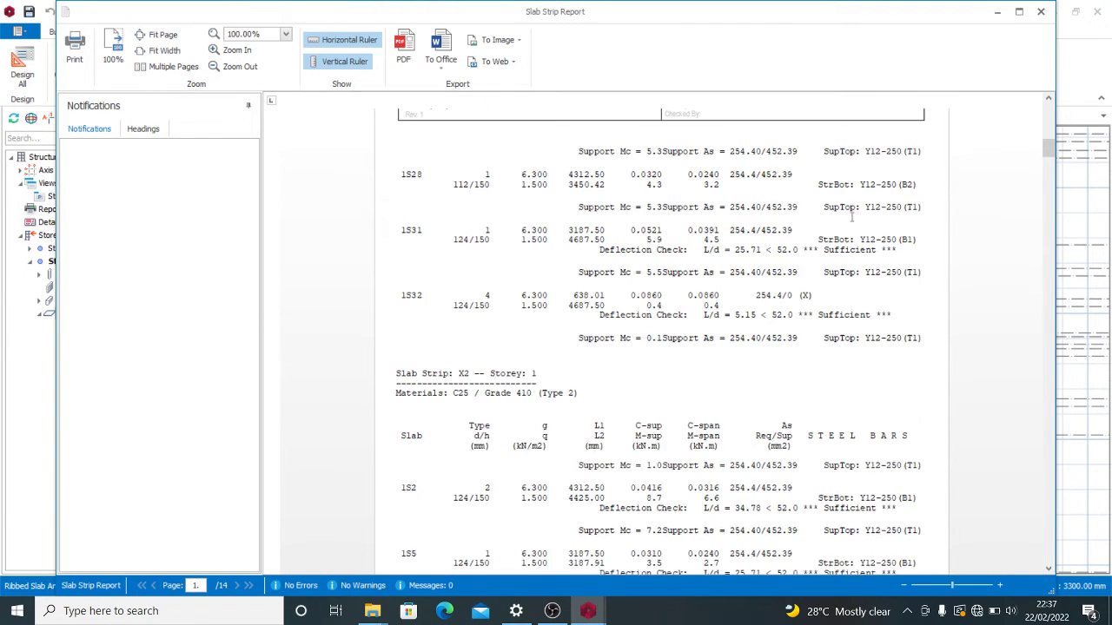
scroll(689, 259, down, 14)
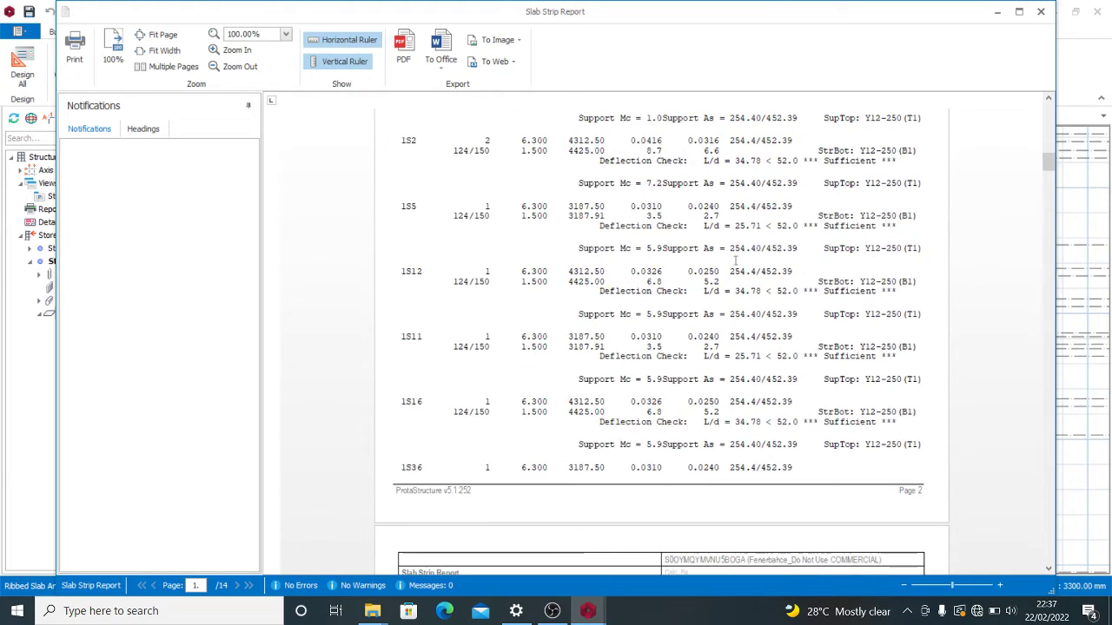
scroll(718, 320, down, 12)
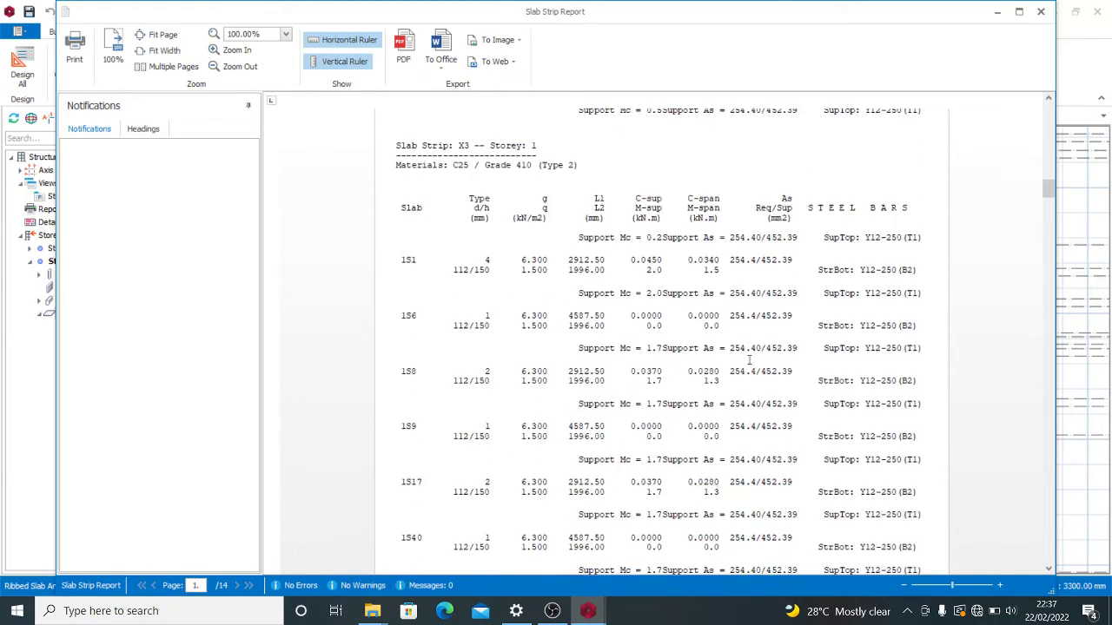
scroll(759, 354, up, 19)
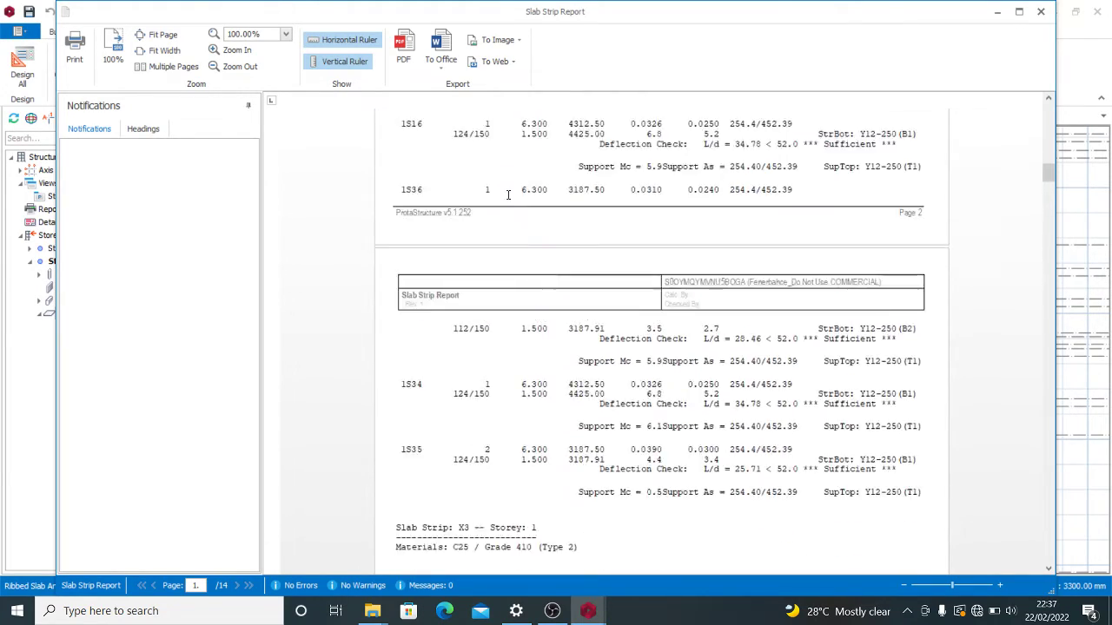
scroll(618, 376, up, 15)
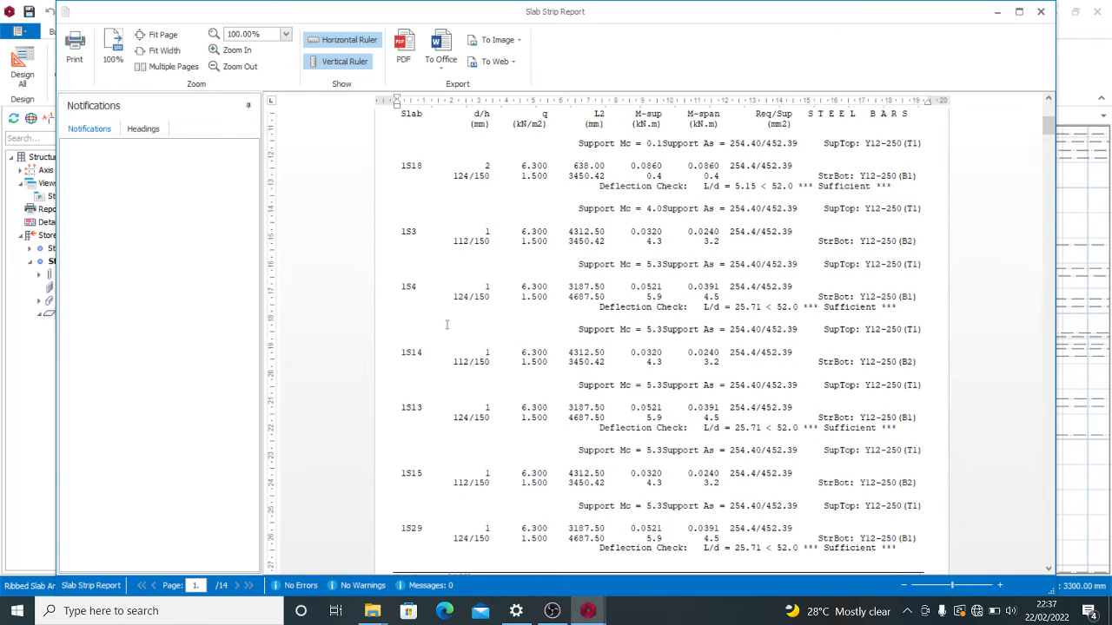
Show the PDF and Office export options for the Slab Strip Report without saving a file, and close the report.
click(403, 47)
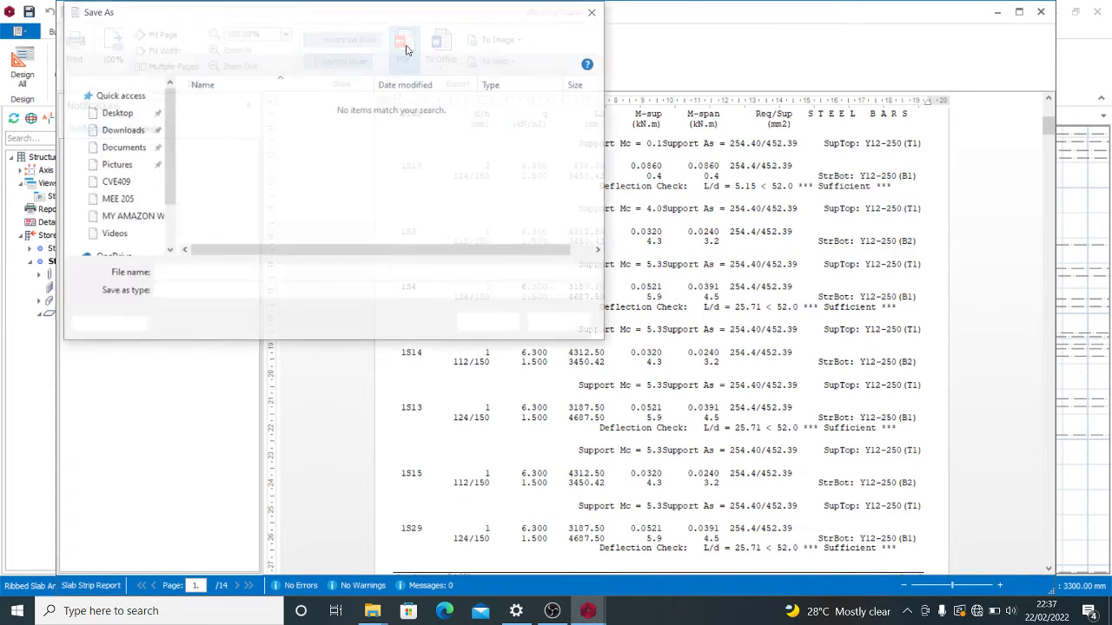
click(594, 12)
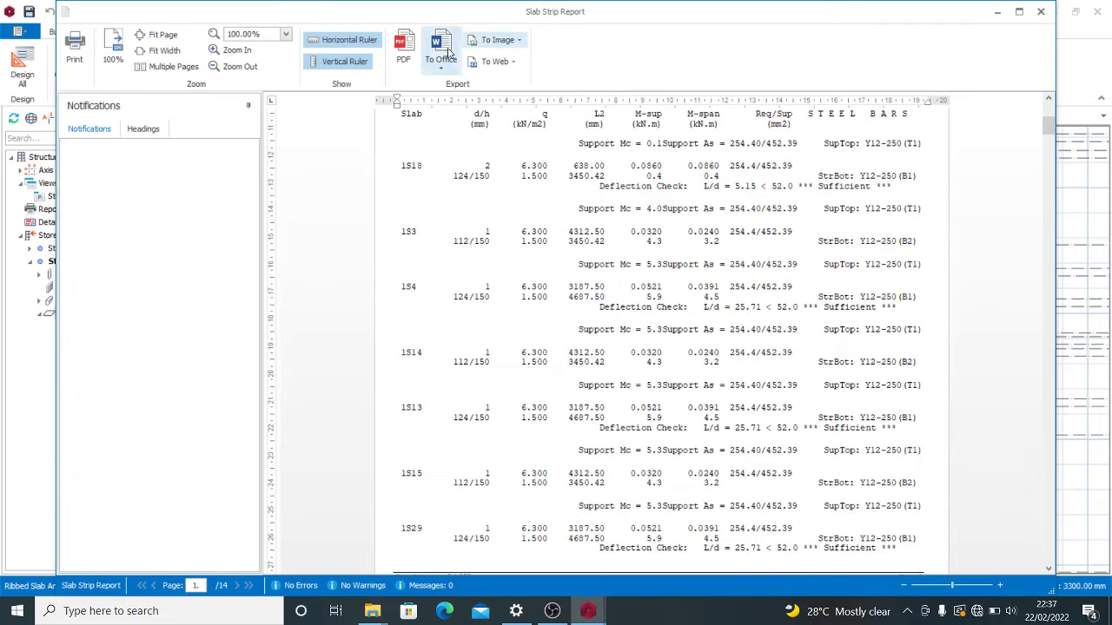
click(443, 52)
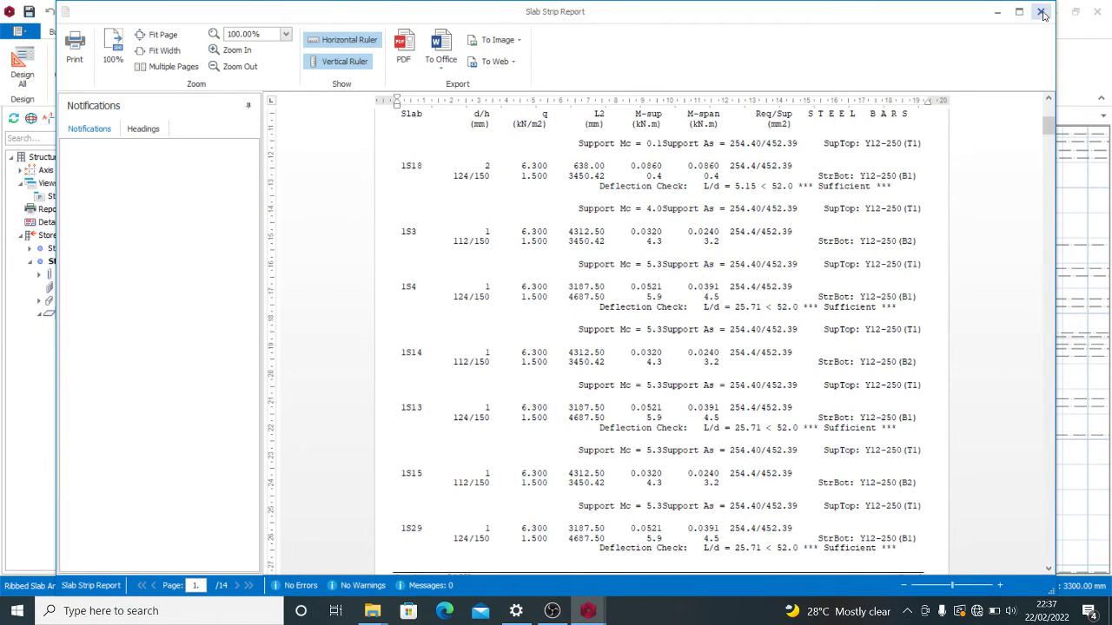
click(1040, 11)
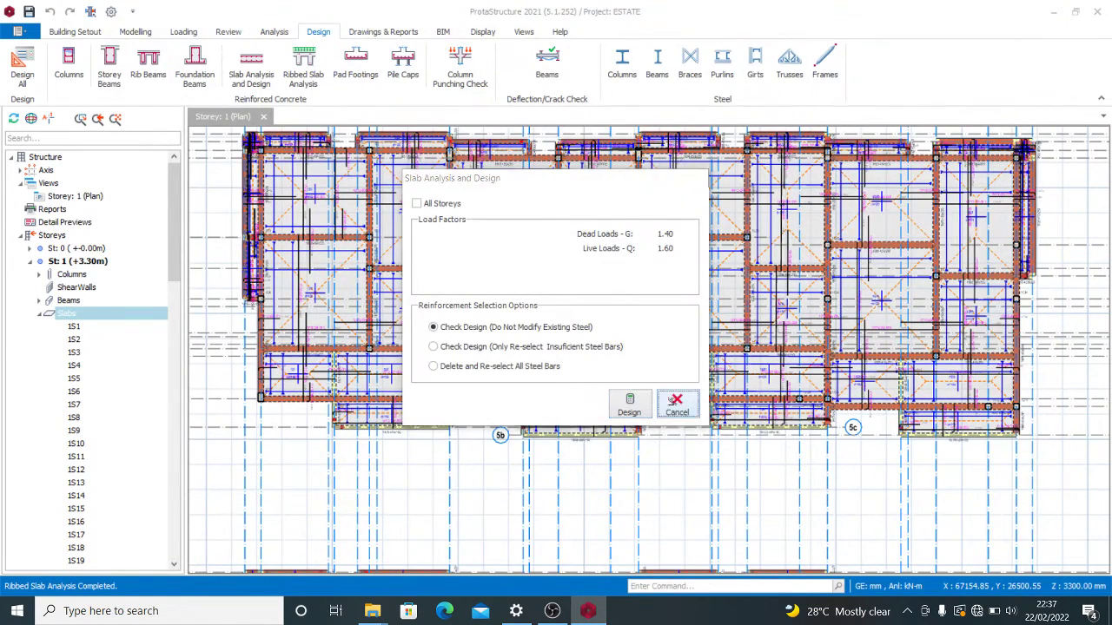
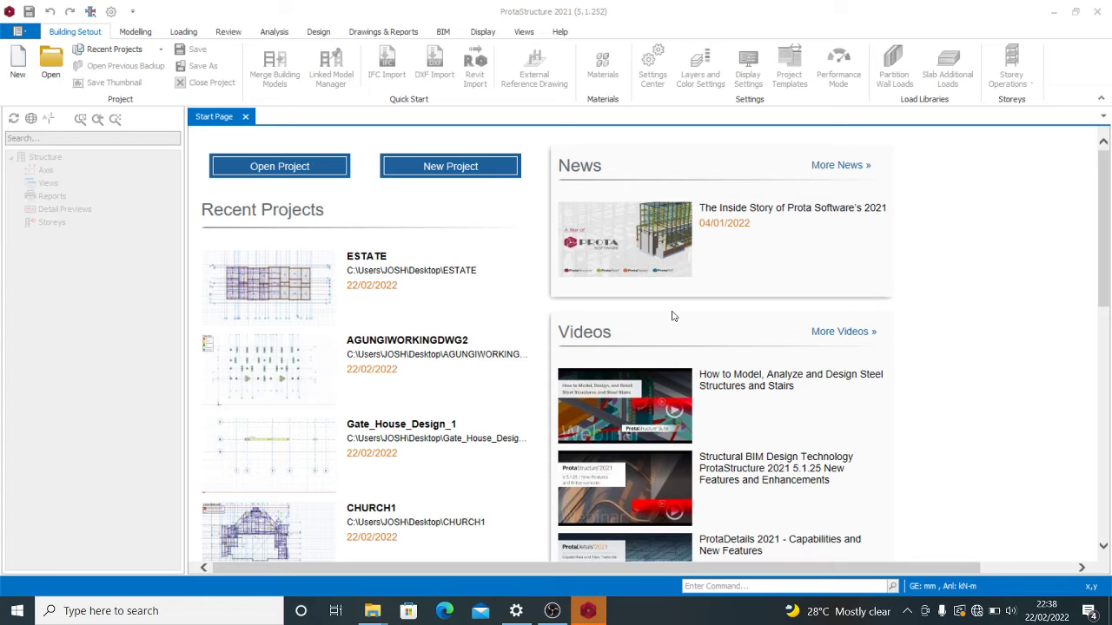
Open the recent project CHURCH1, acknowledge the beam wall load error, and make storey St: 0 the active storey.
scroll(482, 460, down, 1)
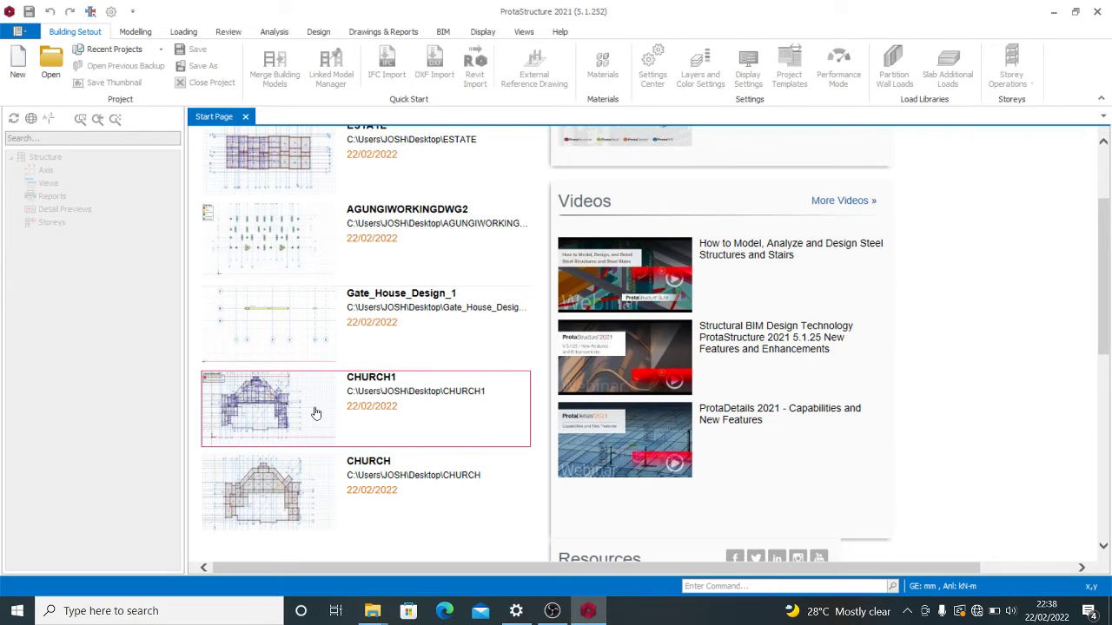
click(521, 340)
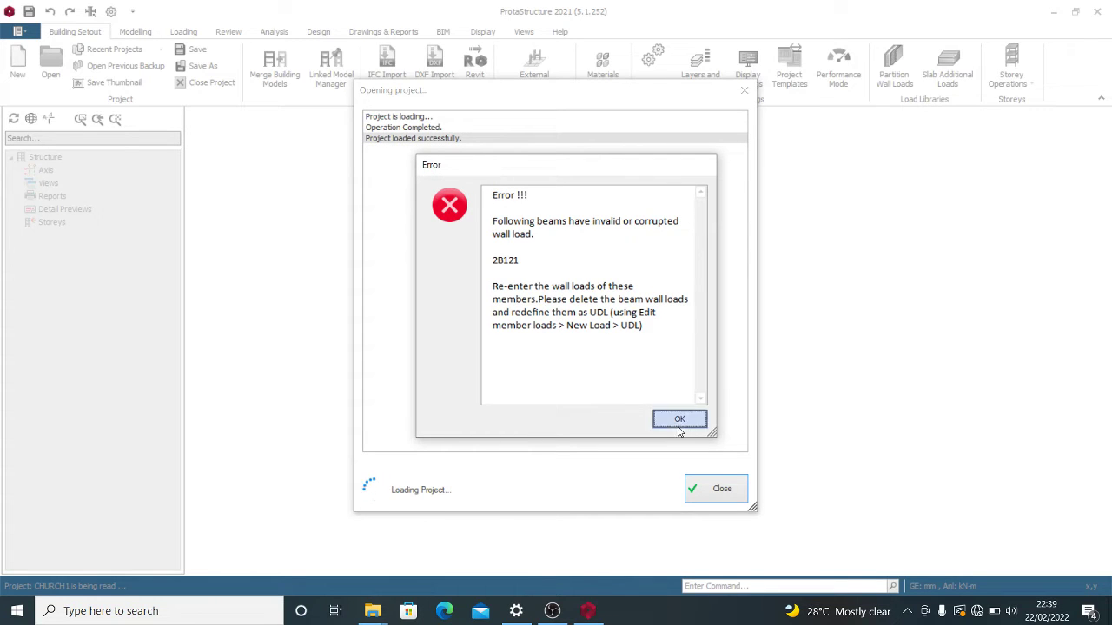
click(679, 421)
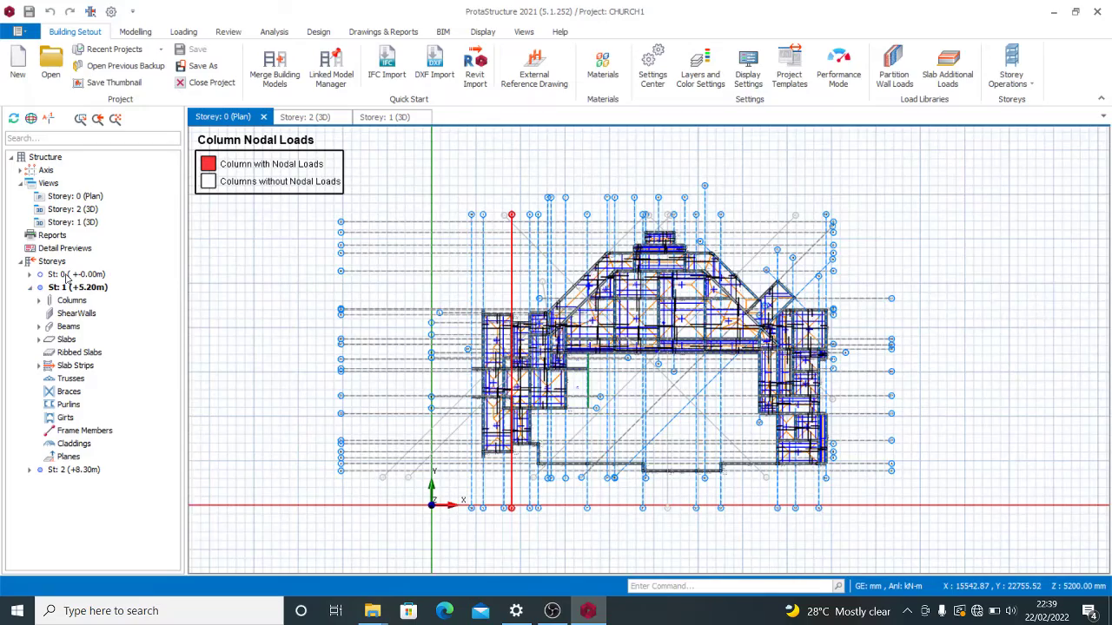
double_click(67, 276)
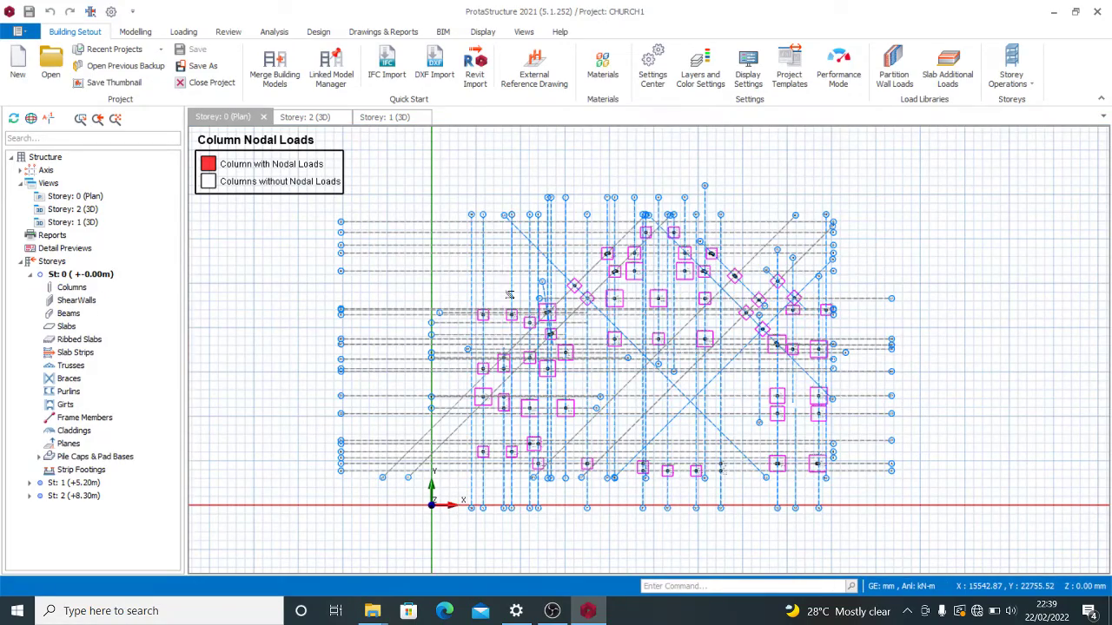
Examine the pad footing layout across the storey 0 plan.
scroll(663, 177, up, 3)
scroll(663, 178, down, 4)
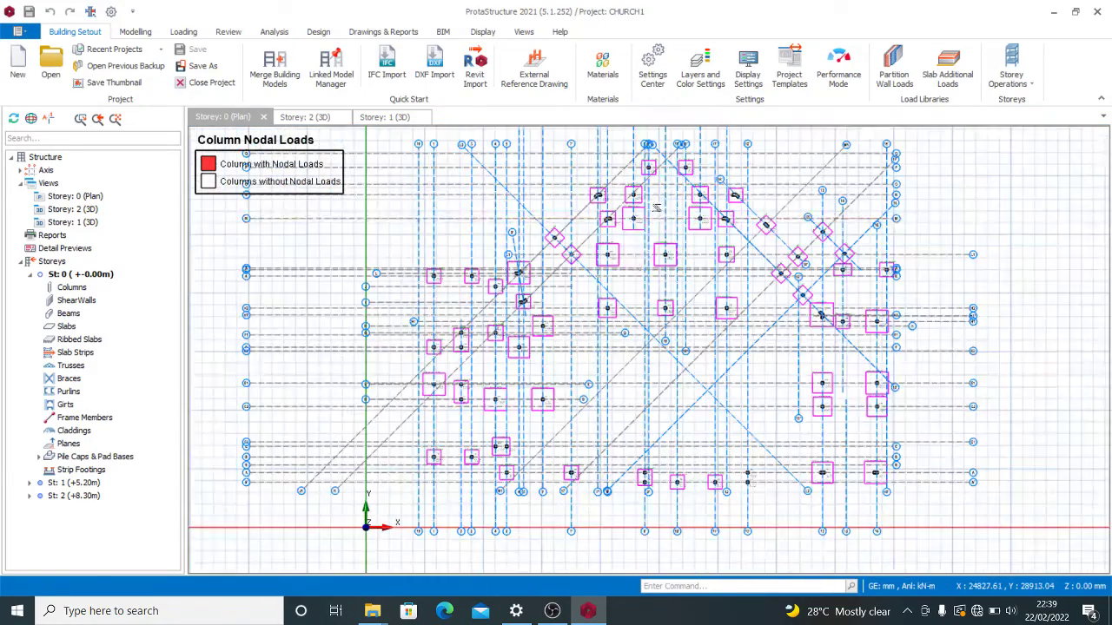
scroll(662, 356, up, 4)
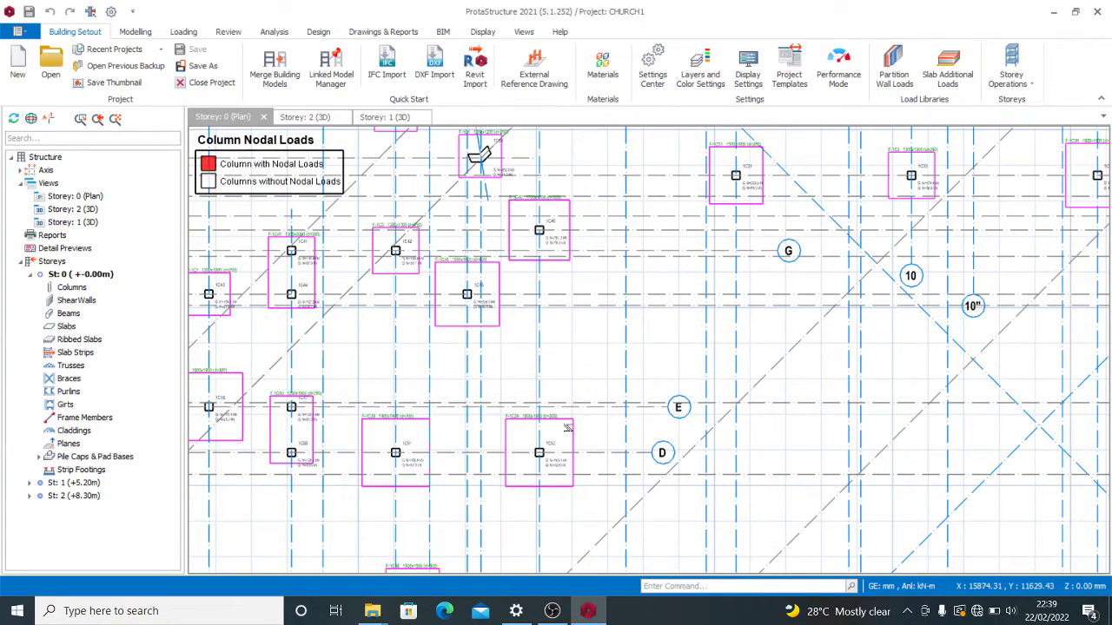
scroll(439, 414, down, 1)
scroll(744, 285, down, 2)
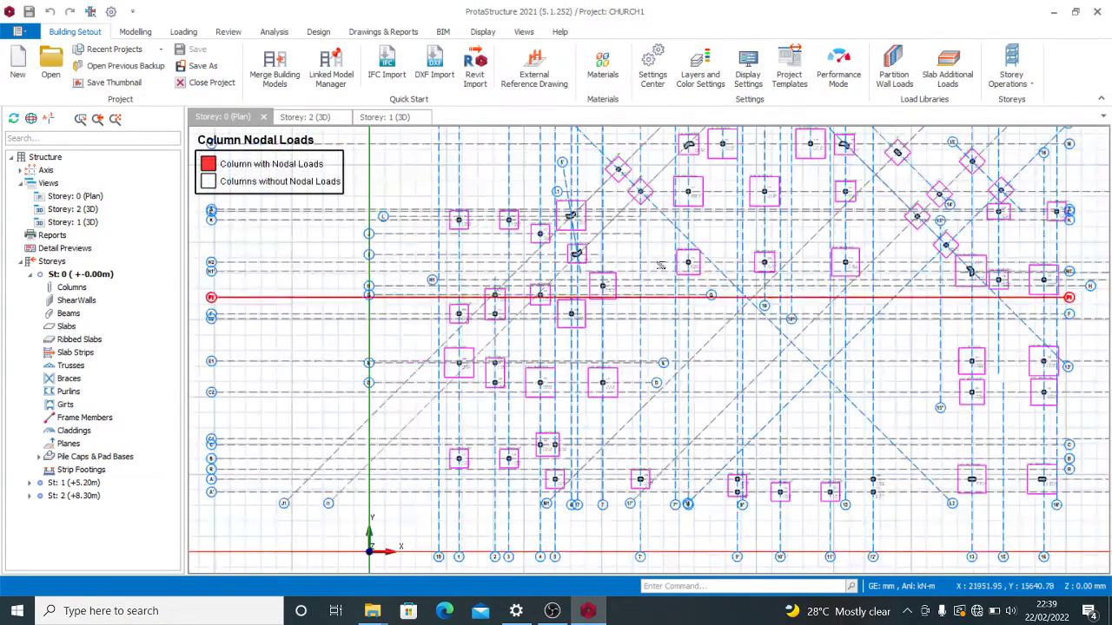
scroll(744, 286, down, 2)
scroll(742, 287, up, 3)
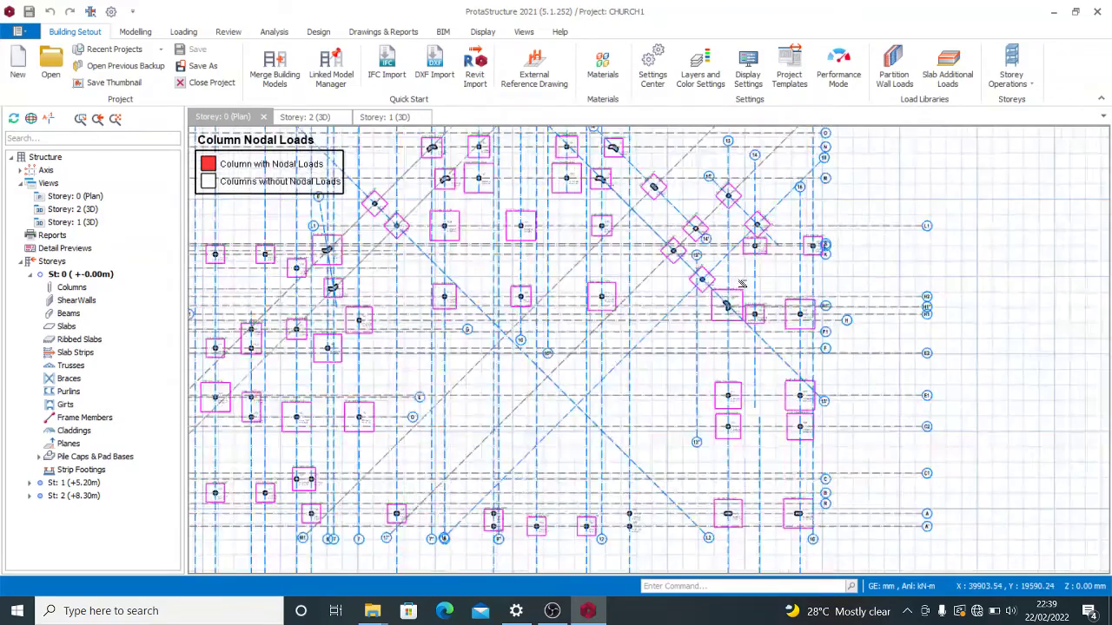
scroll(740, 321, down, 3)
scroll(631, 286, up, 4)
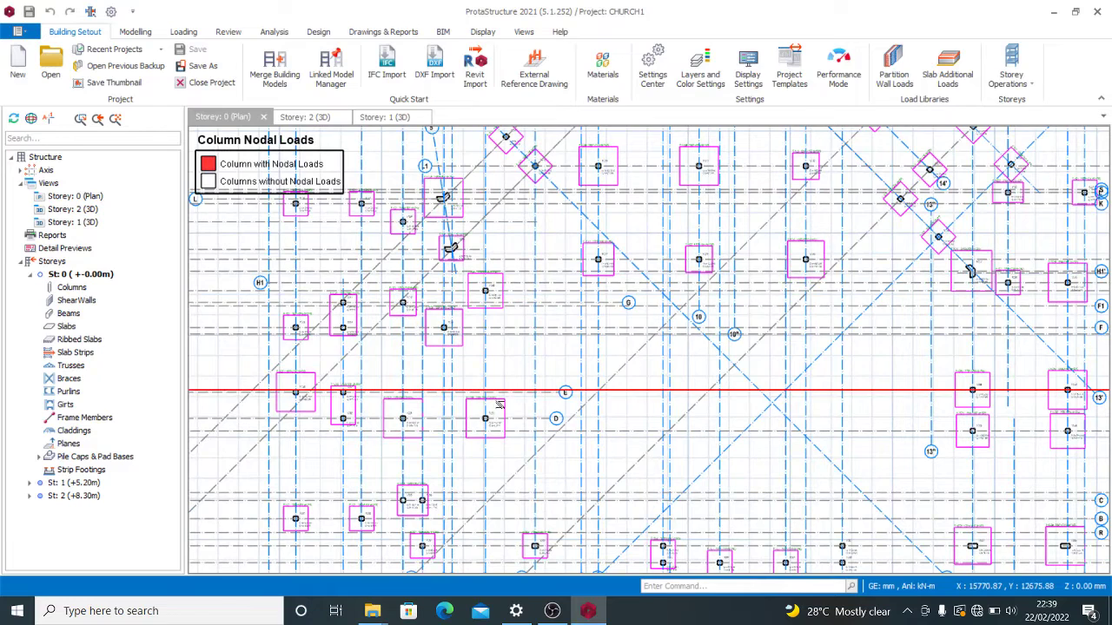
Open the properties of pad footing F-1C39 near axis D, inspect its load combinations in Pad Footing Batch Design, and close the table.
click(532, 403)
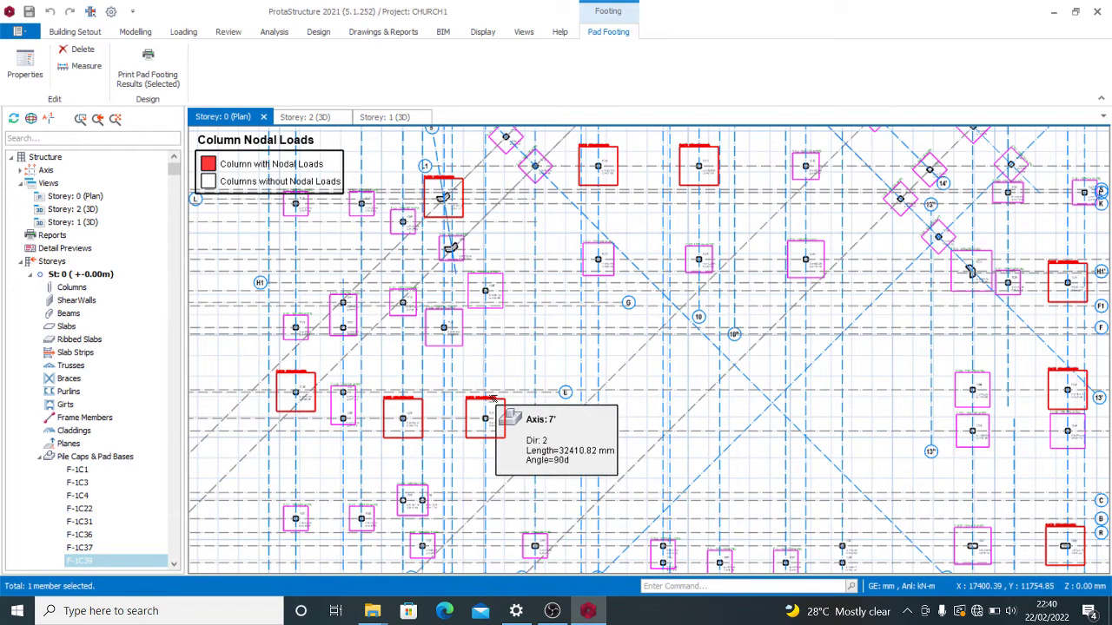
right_click(496, 371)
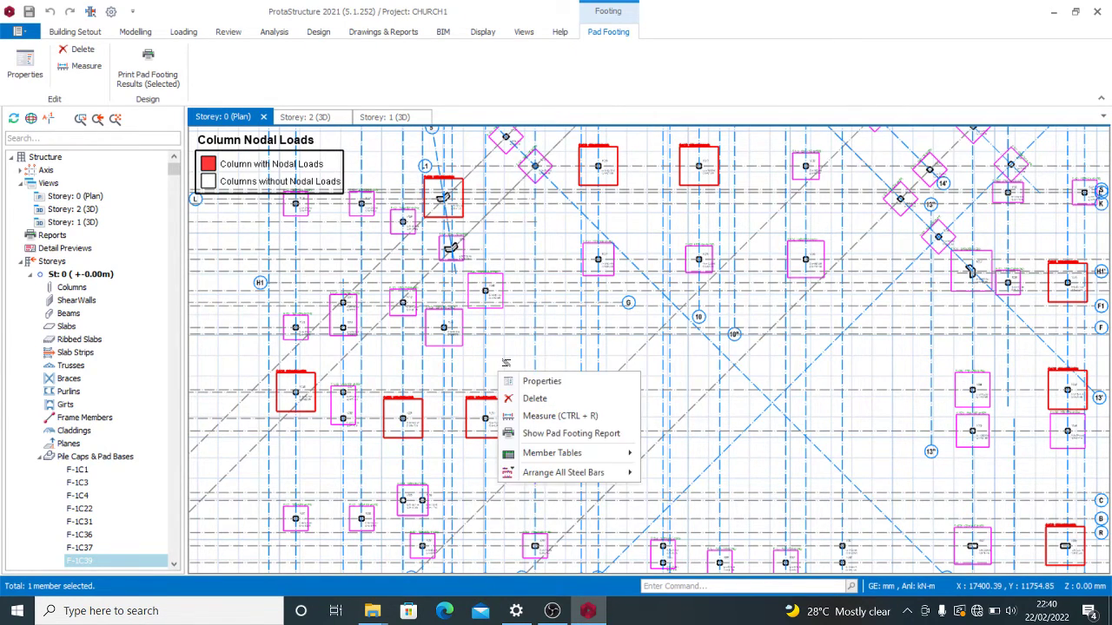
key(Escape)
right_click(508, 363)
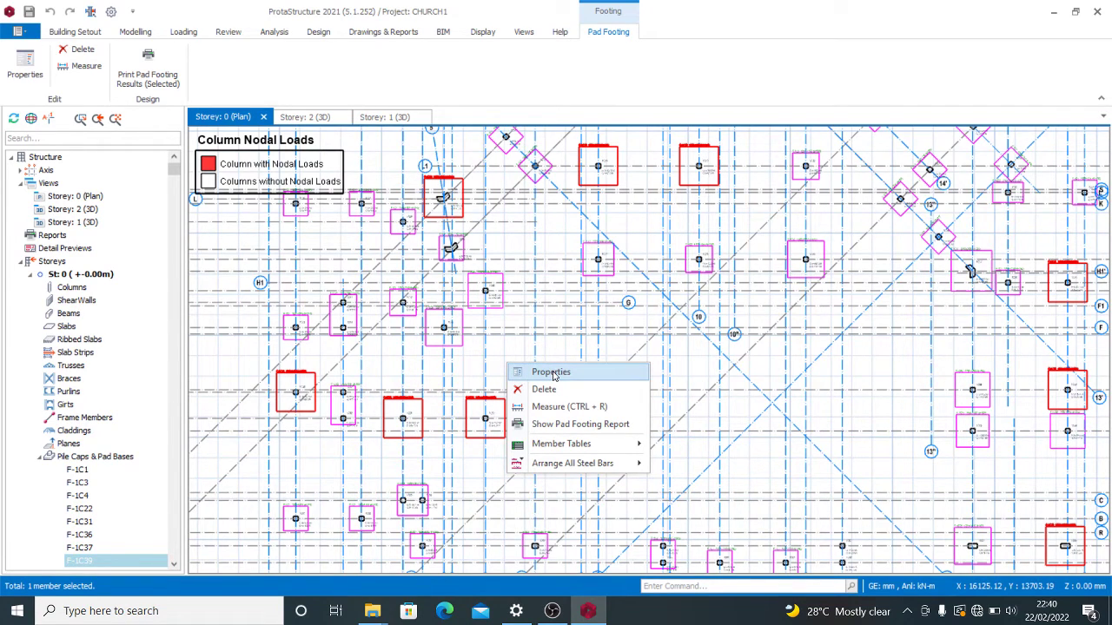
click(552, 374)
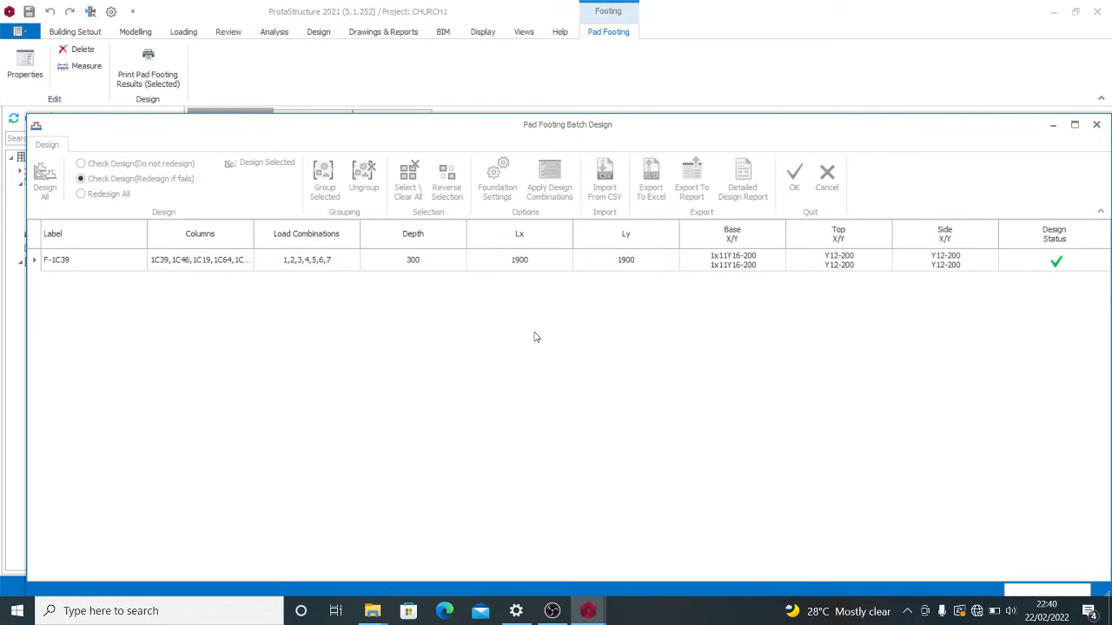
click(336, 260)
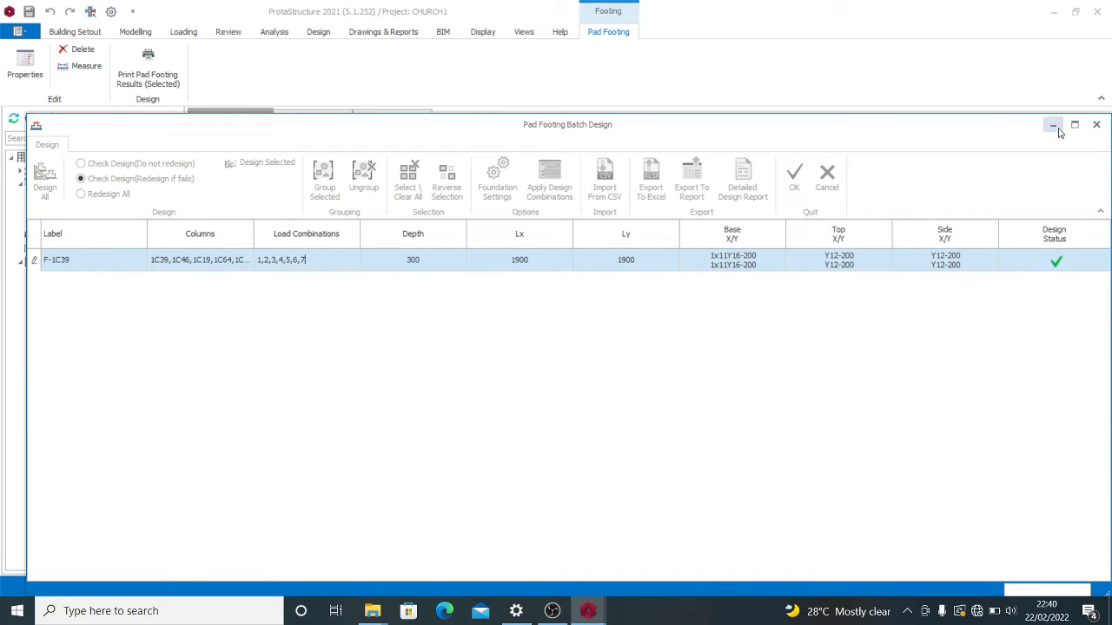
click(1095, 125)
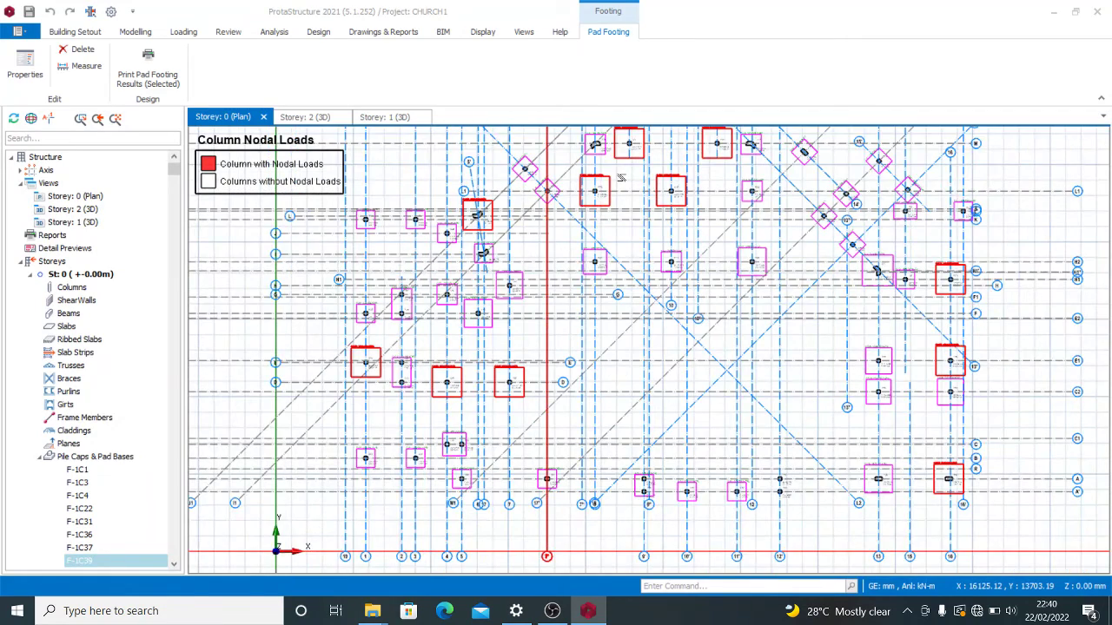
Open Print Pad and Pile Base Results (All Bases) for the storey 0 Pile Caps & Pad Bases group.
scroll(521, 304, up, 1)
scroll(261, 435, down, 1)
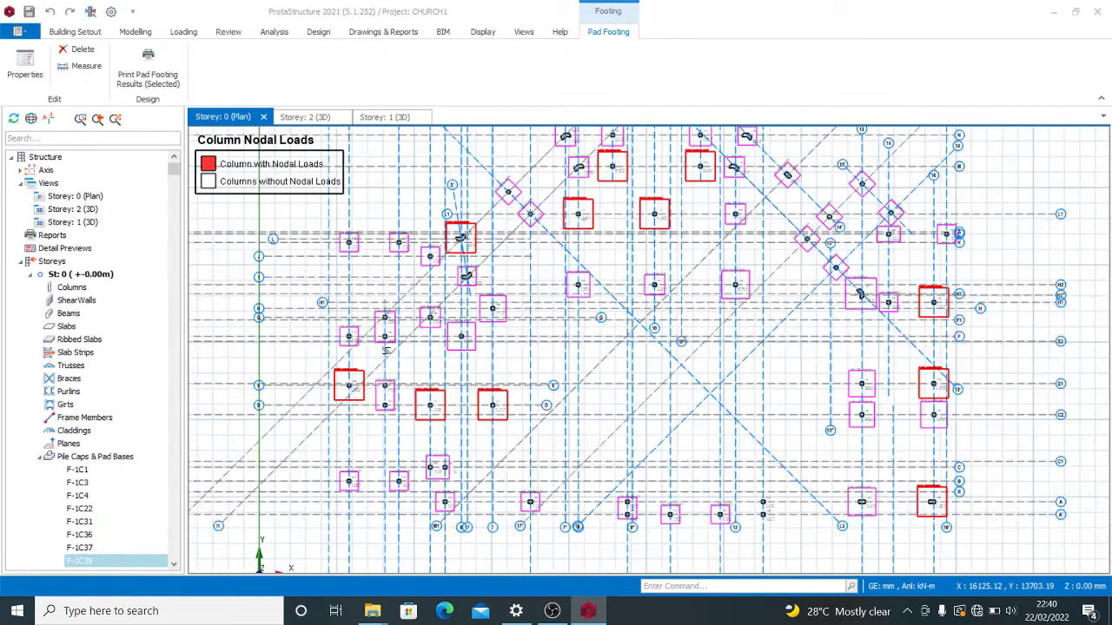
click(114, 460)
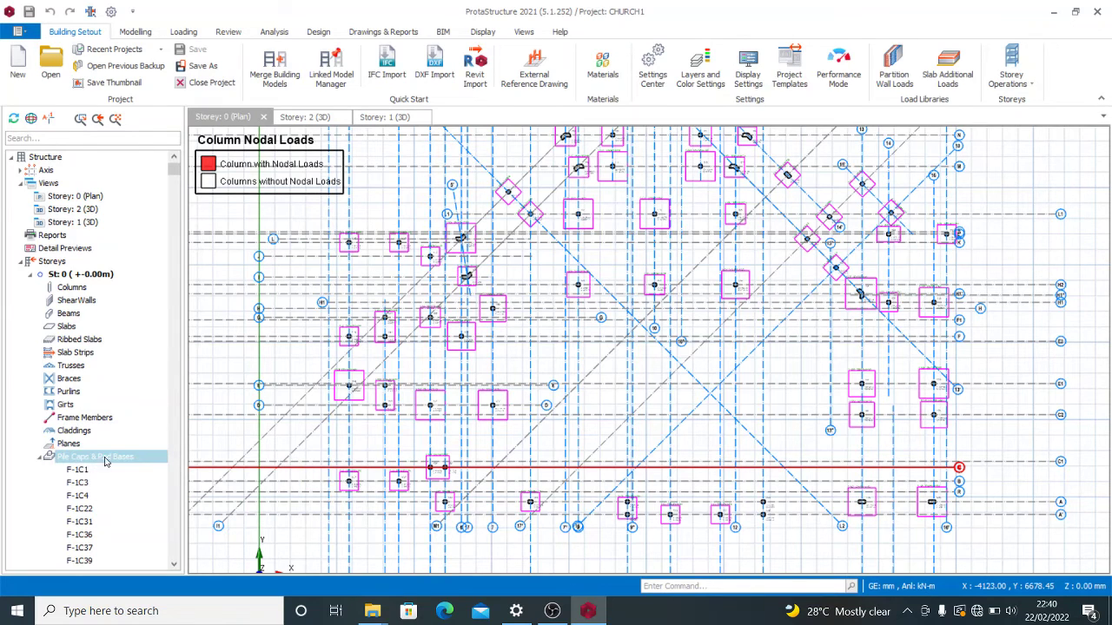
mouse_move(122, 465)
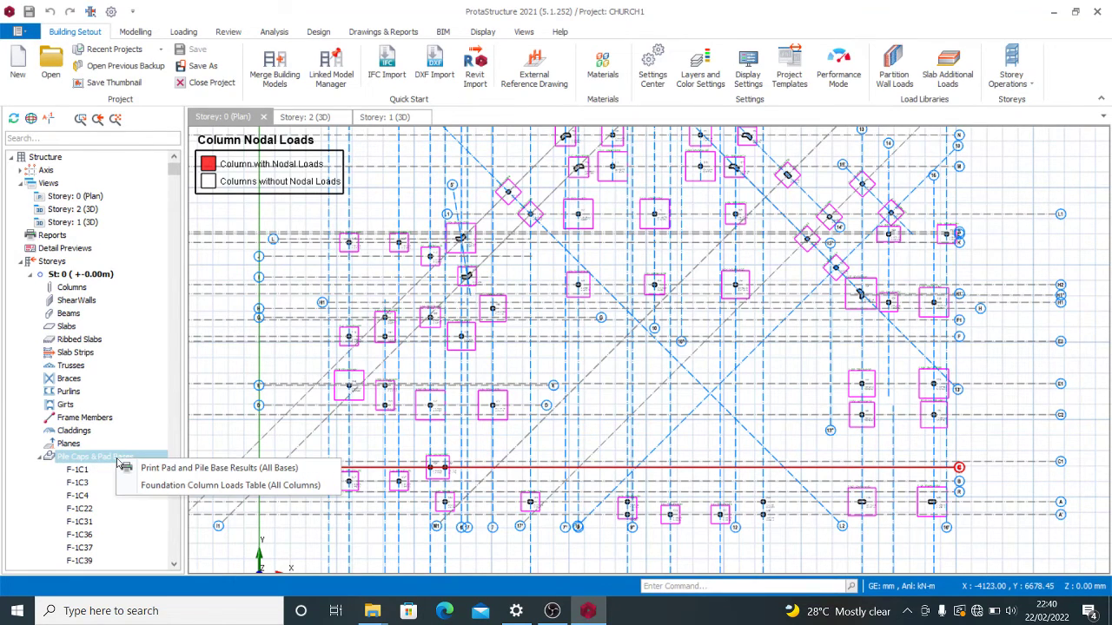
click(198, 469)
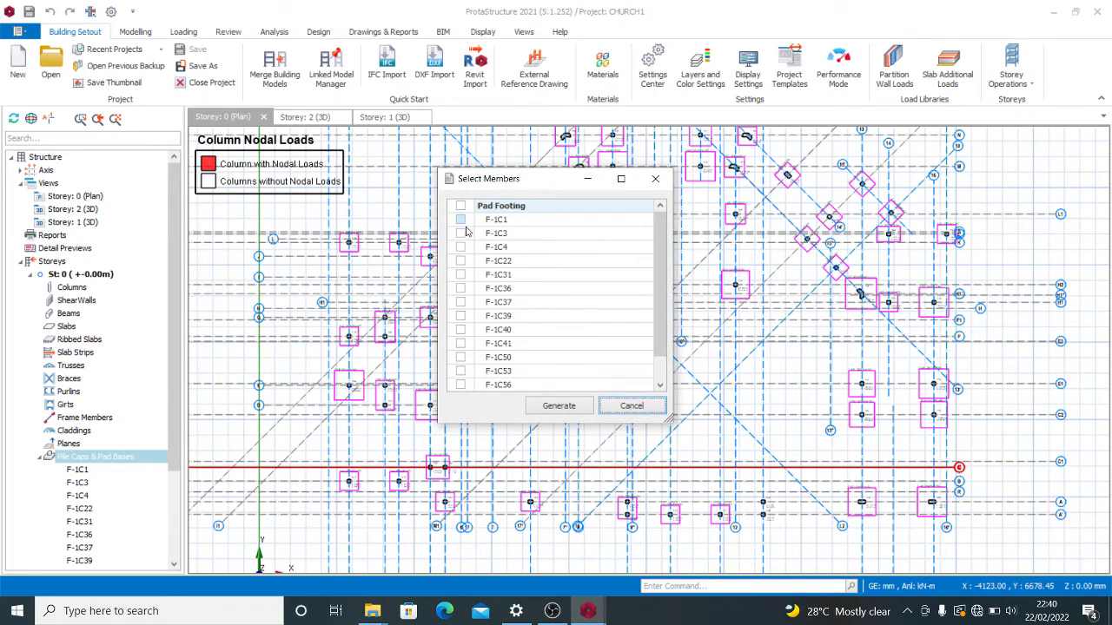
Include only pad footings F-1C4, F-1C22 and F-1C31 in the member selection and generate their report.
scroll(466, 233, down, 1)
scroll(467, 231, up, 1)
scroll(474, 261, down, 1)
scroll(487, 363, up, 1)
click(462, 206)
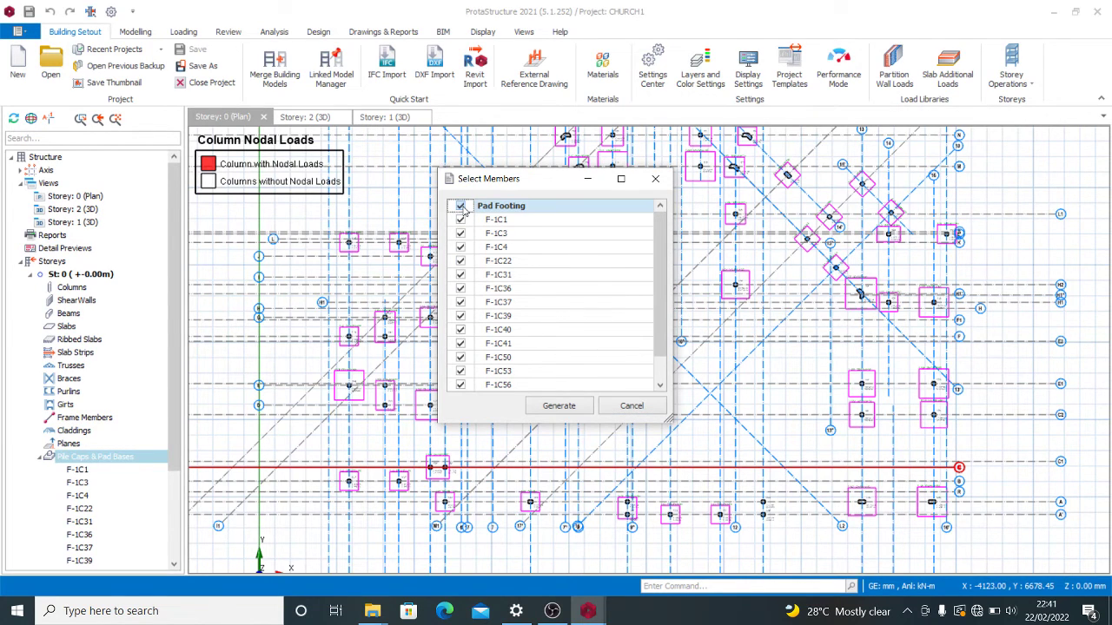
click(461, 207)
click(461, 247)
click(460, 260)
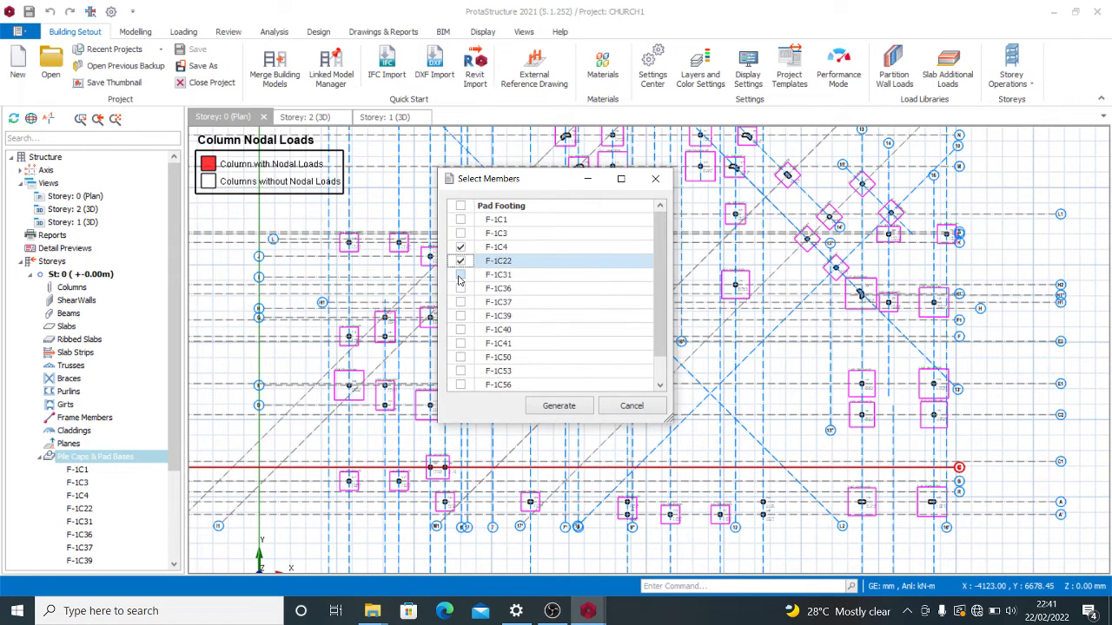
click(460, 275)
click(558, 405)
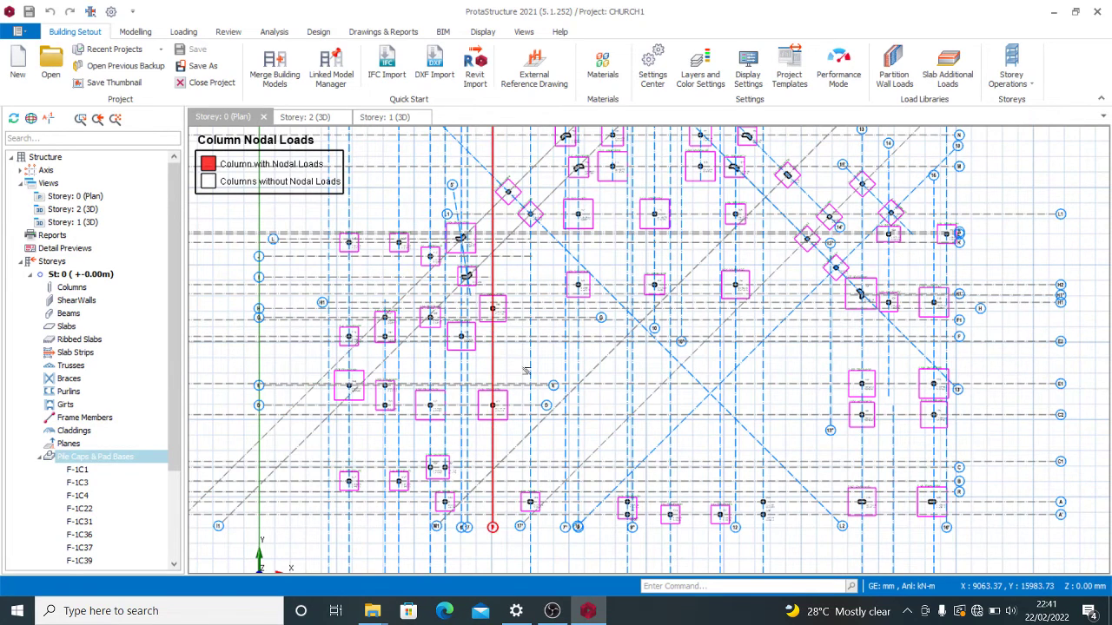
Run Print Pad and Pile Base Results (All Bases) again for storey 0 with all pad footings selected and generate the report.
right_click(113, 461)
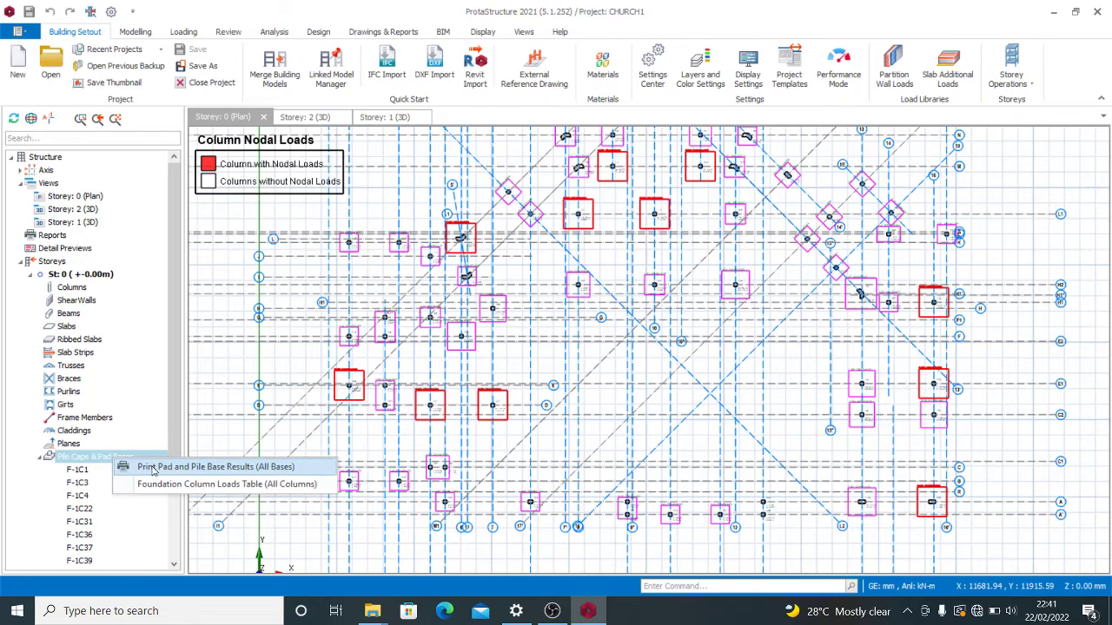
click(155, 467)
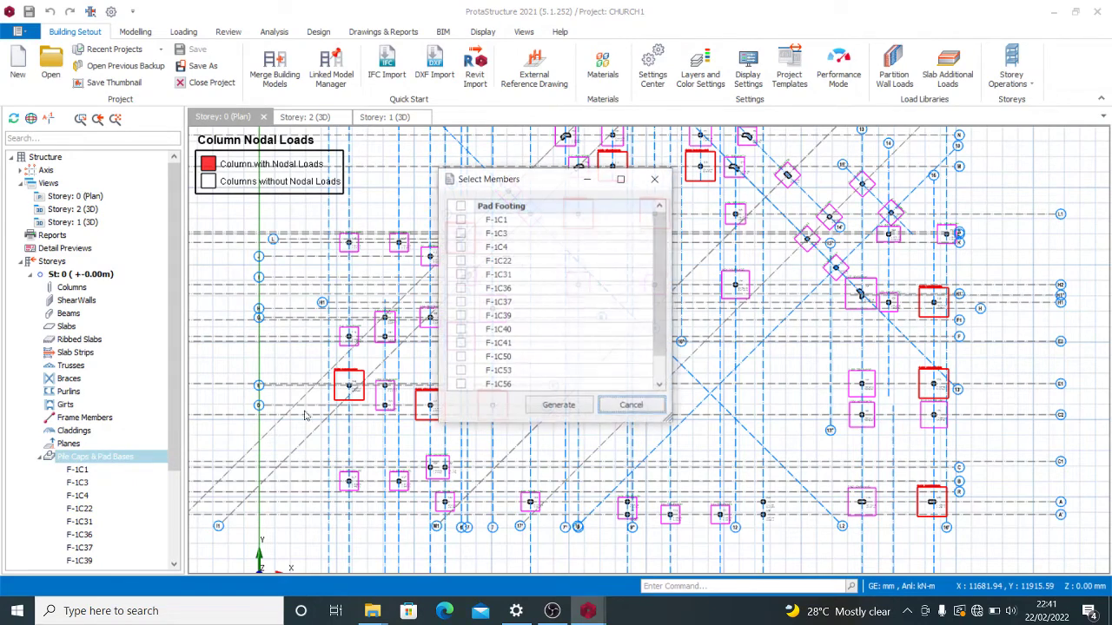
click(460, 206)
click(559, 406)
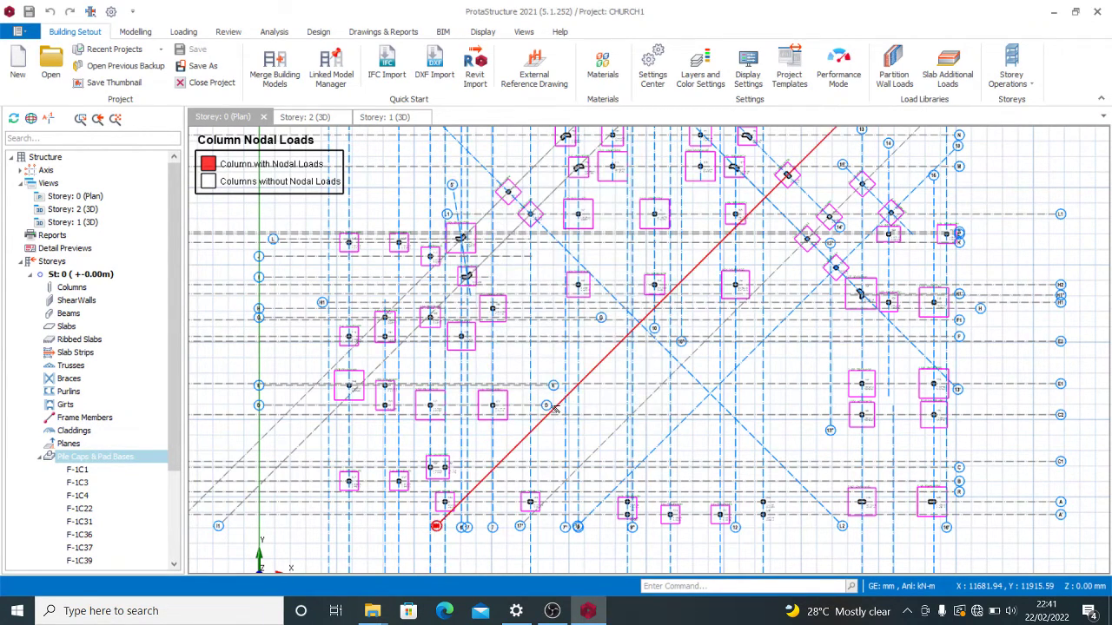
scroll(622, 370, down, 5)
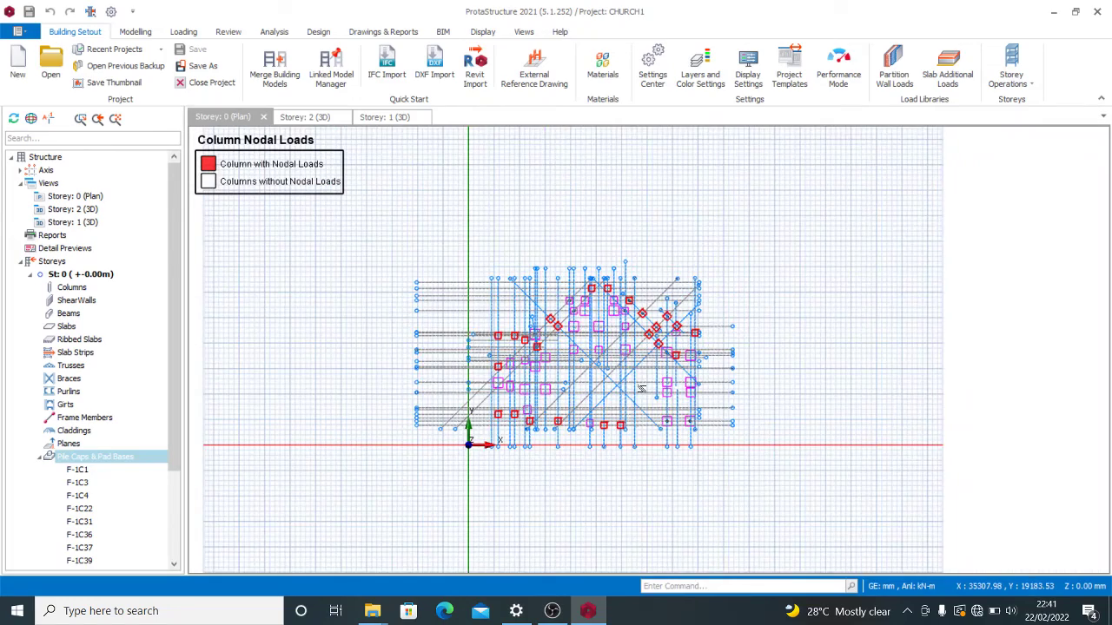
scroll(591, 344, up, 4)
scroll(592, 345, up, 2)
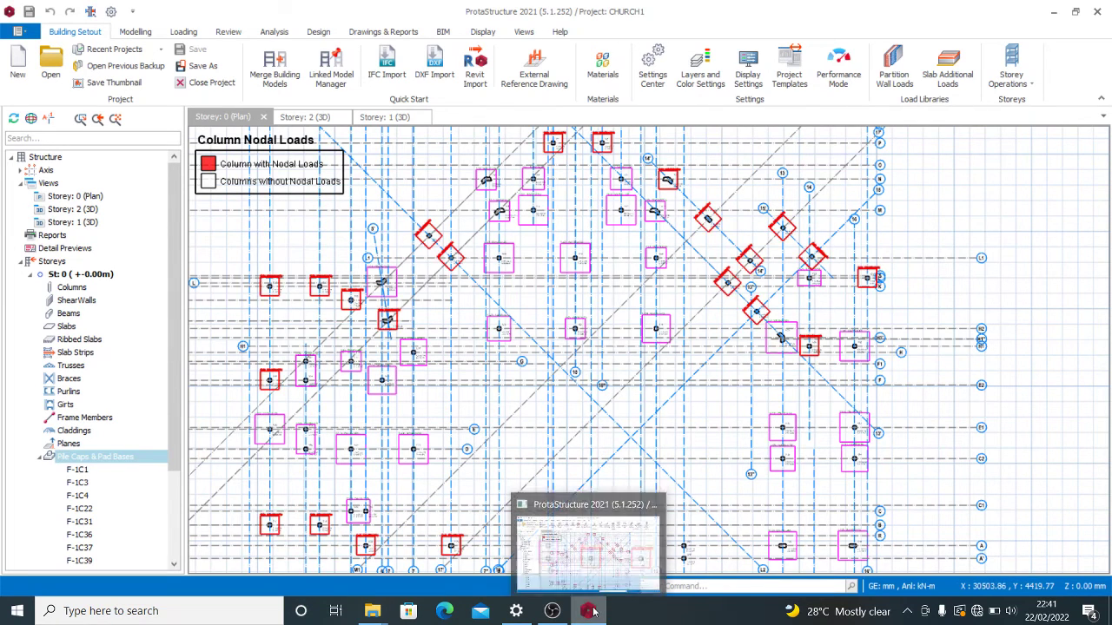
Show the Pad Footing Report for footing F-1C1 alone.
click(87, 469)
right_click(87, 470)
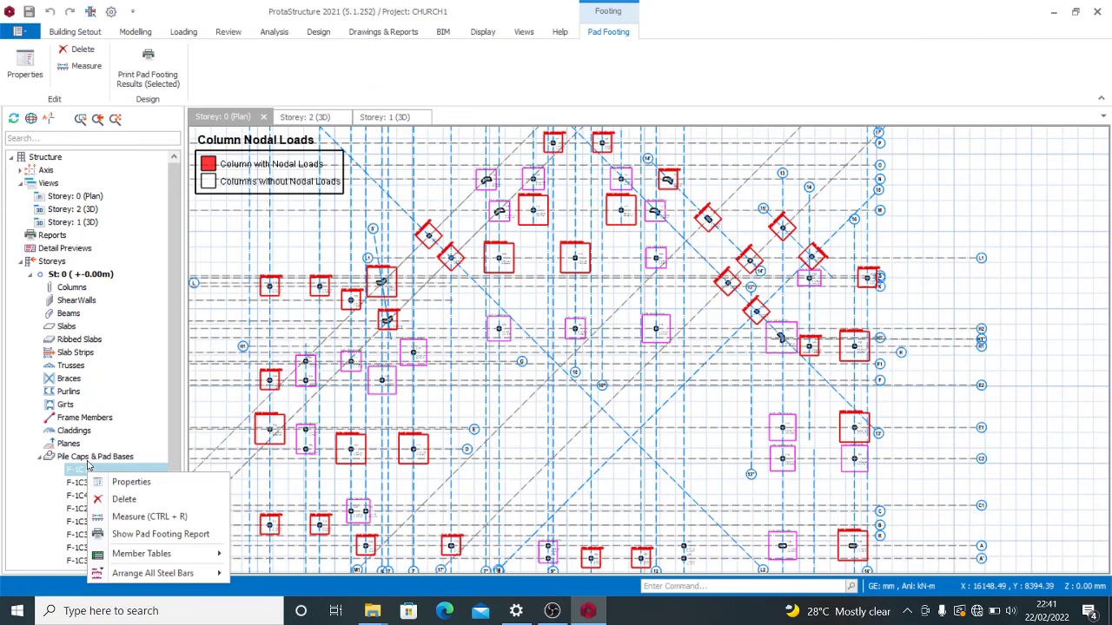
click(131, 535)
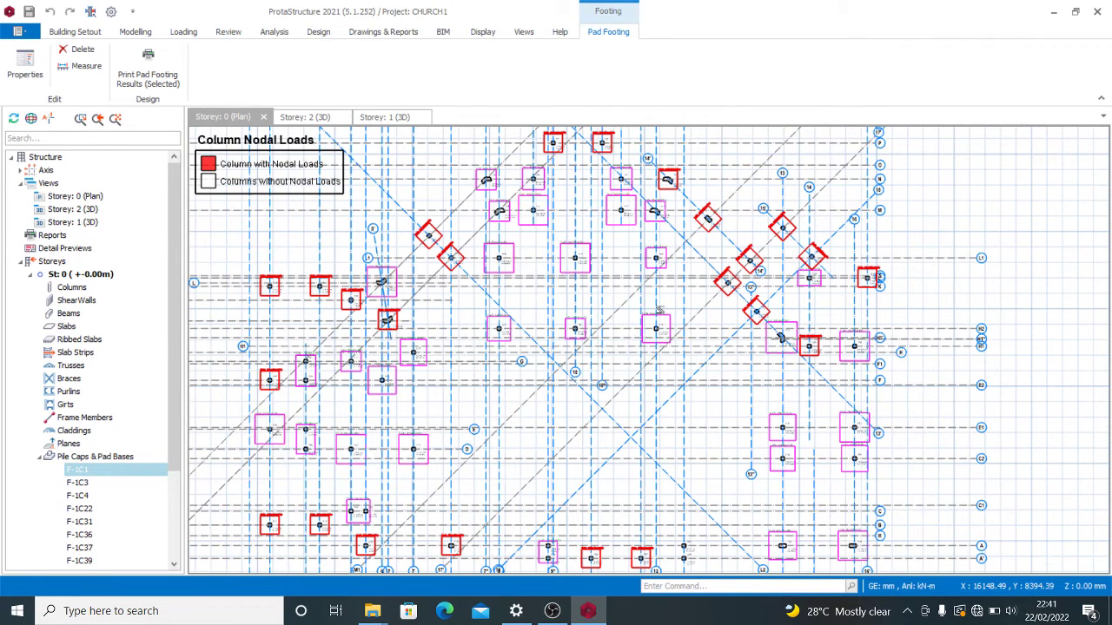
scroll(681, 334, down, 1)
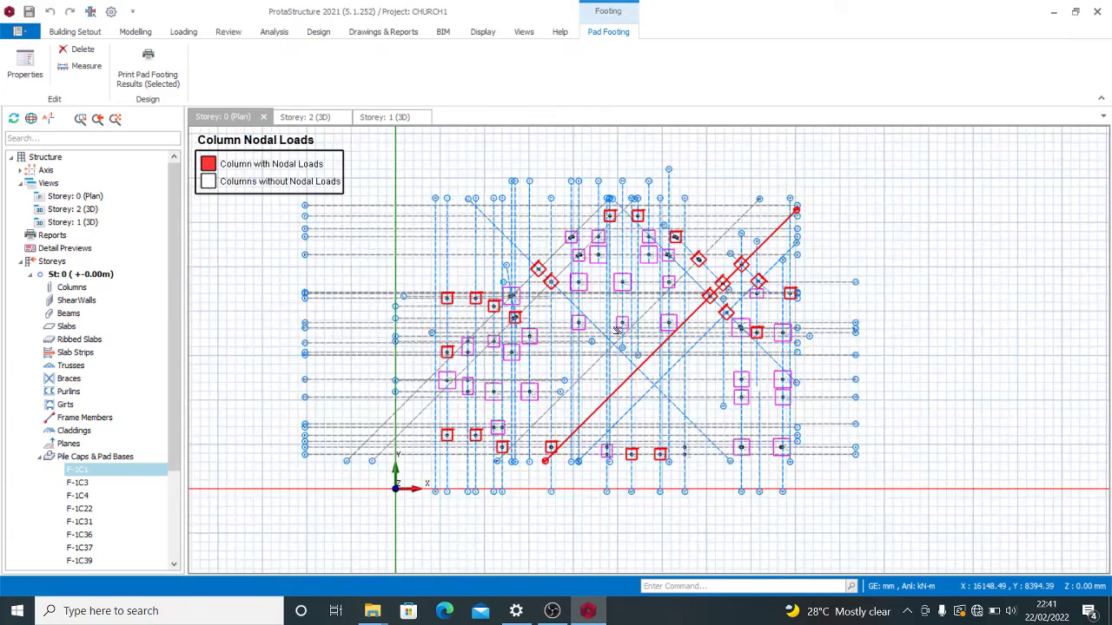
scroll(628, 406, down, 1)
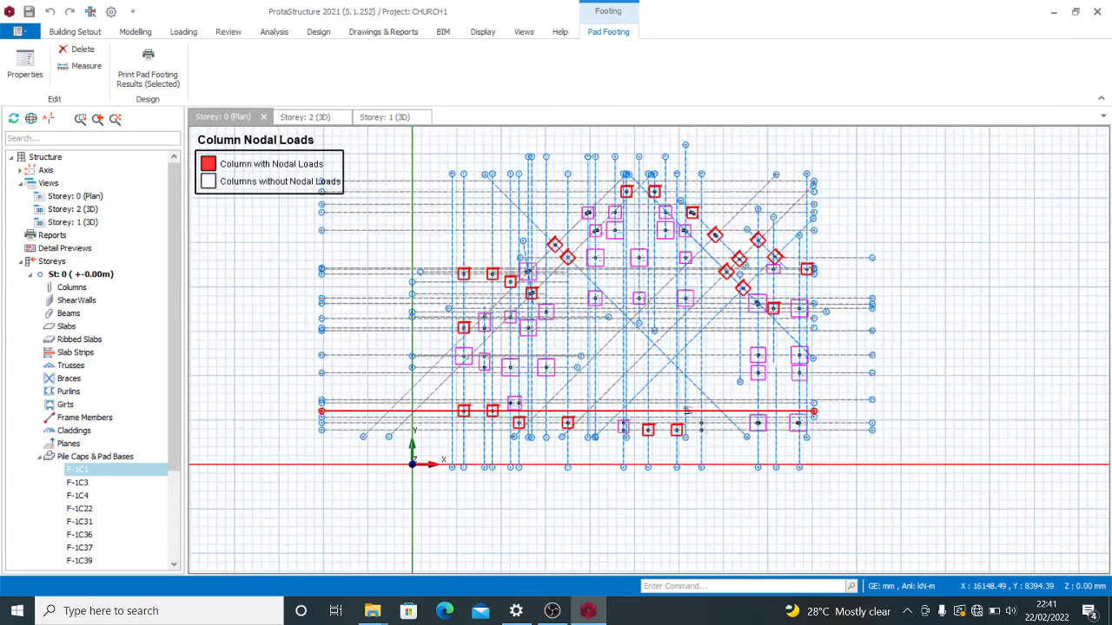
scroll(670, 411, up, 1)
scroll(722, 271, up, 1)
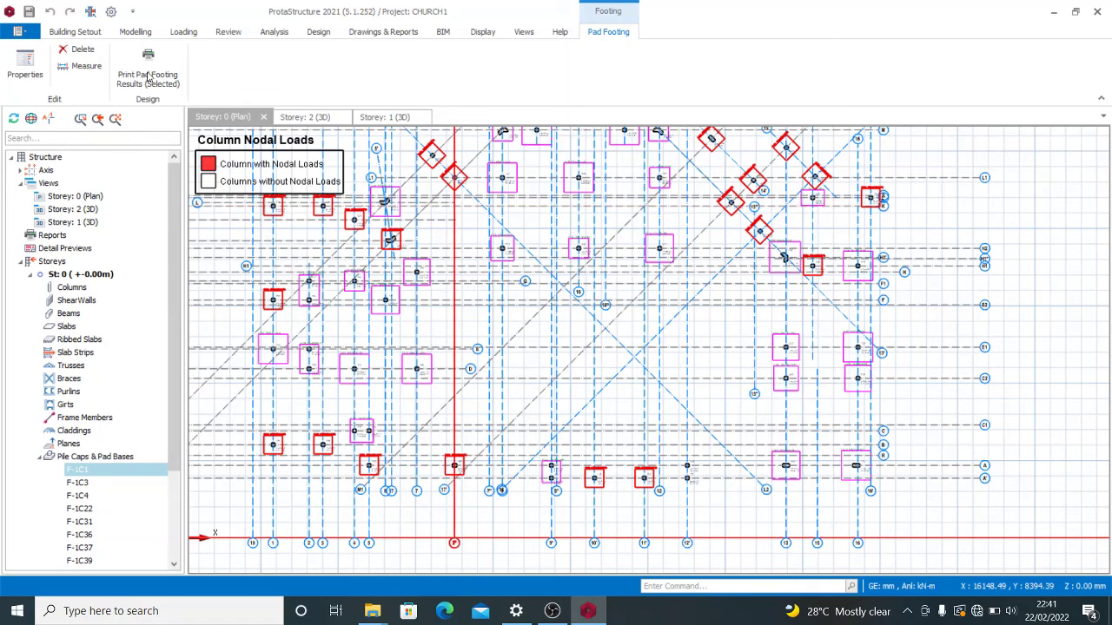
scroll(149, 64, down, 1)
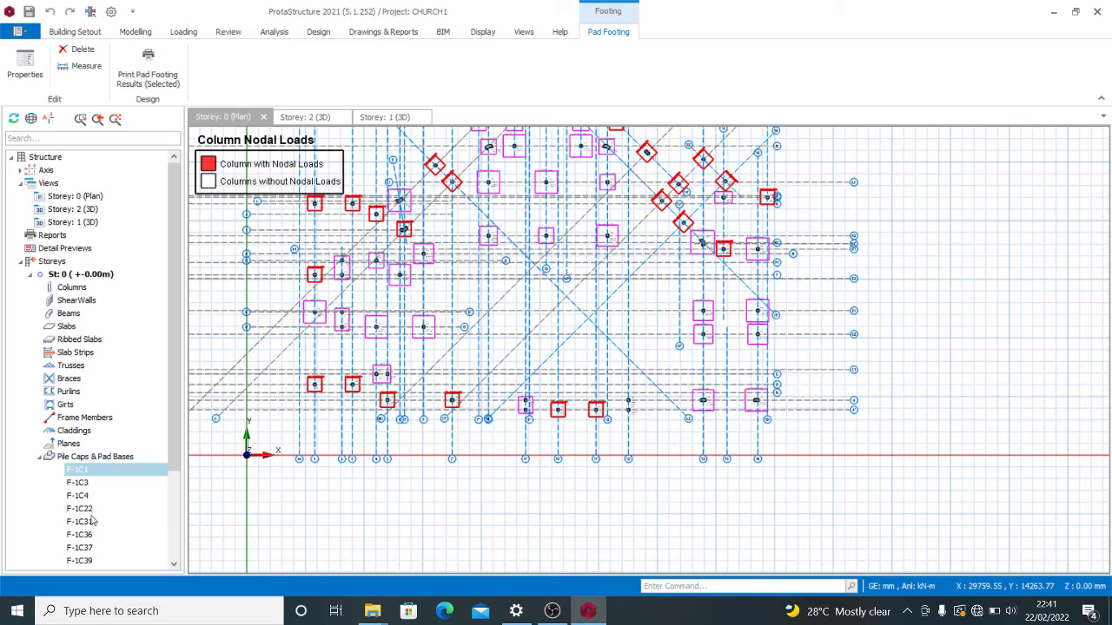
Select pad footing F-1C3 under Pile Caps & Pad Bases and run Print Pad Footing Results (Selected) for it.
right_click(102, 458)
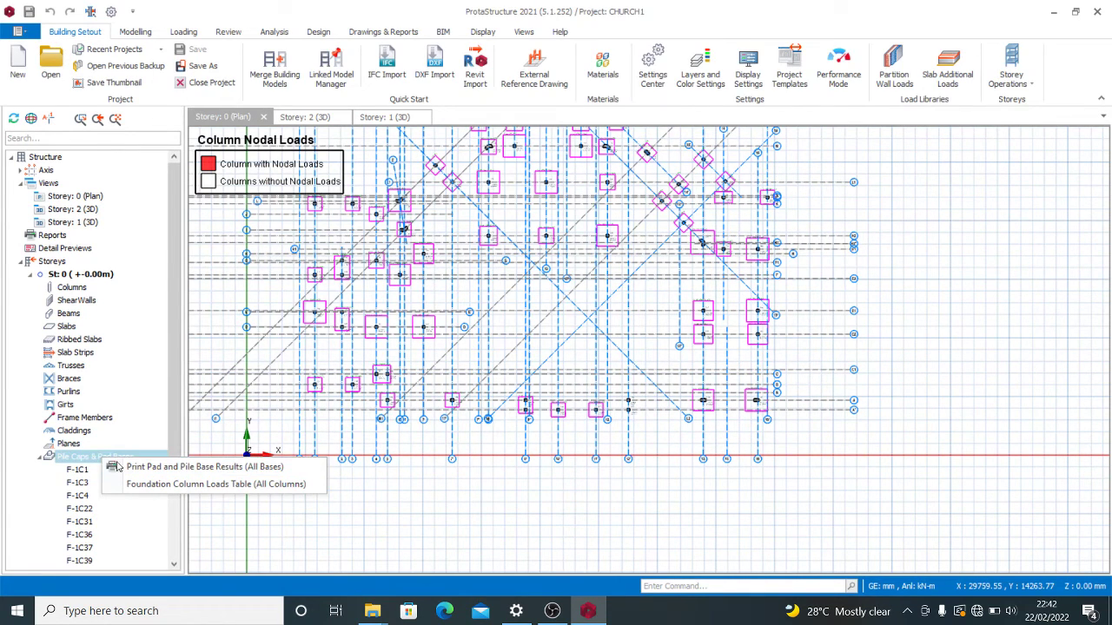
click(76, 483)
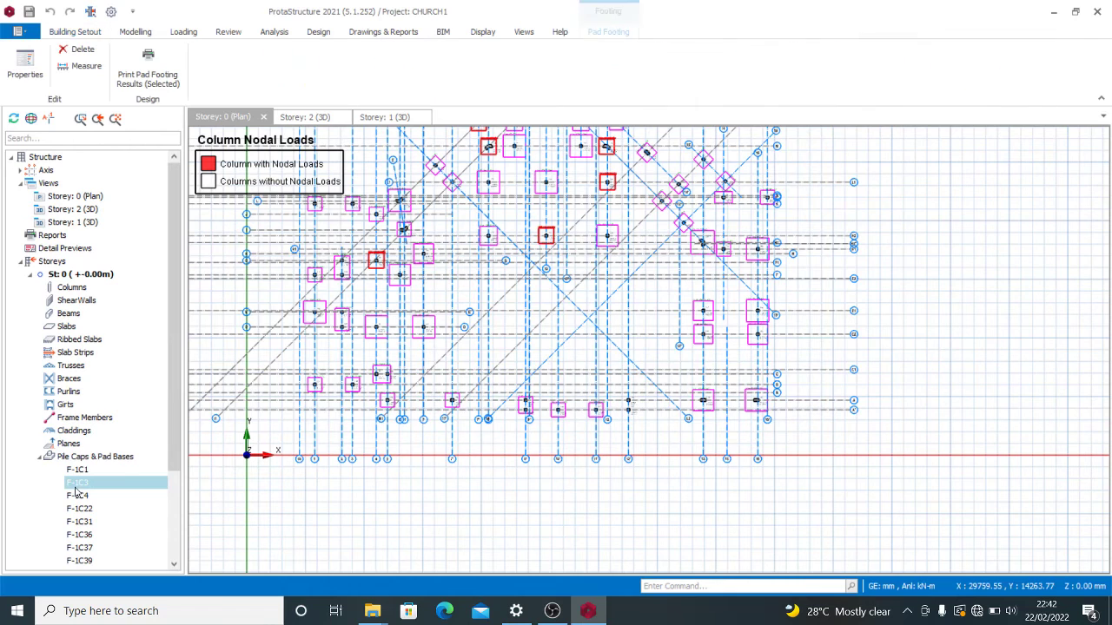
click(151, 77)
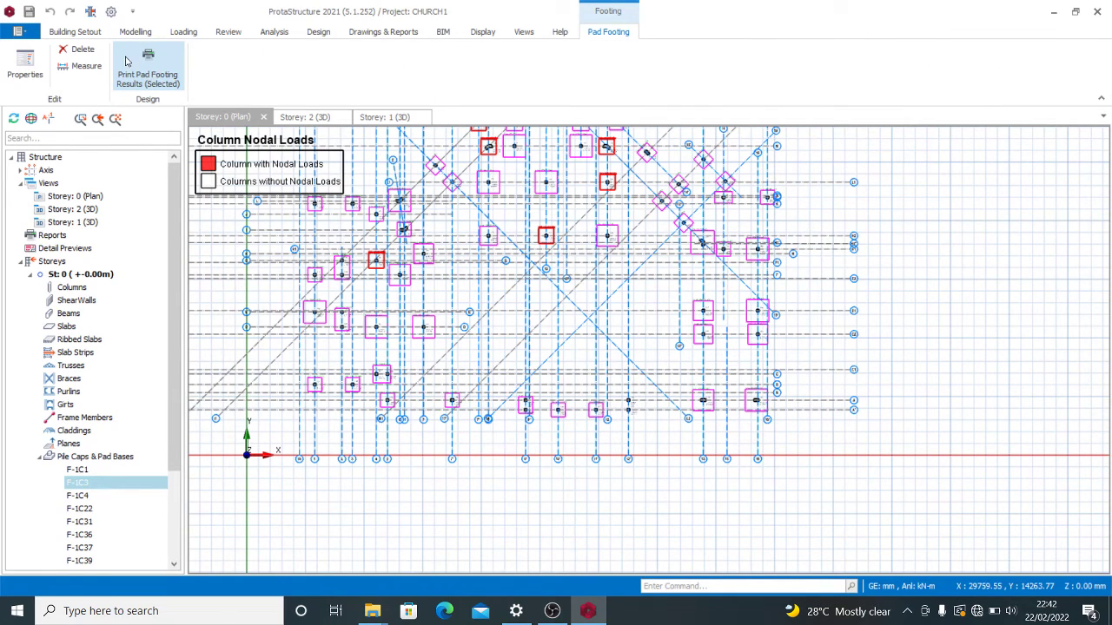
click(156, 64)
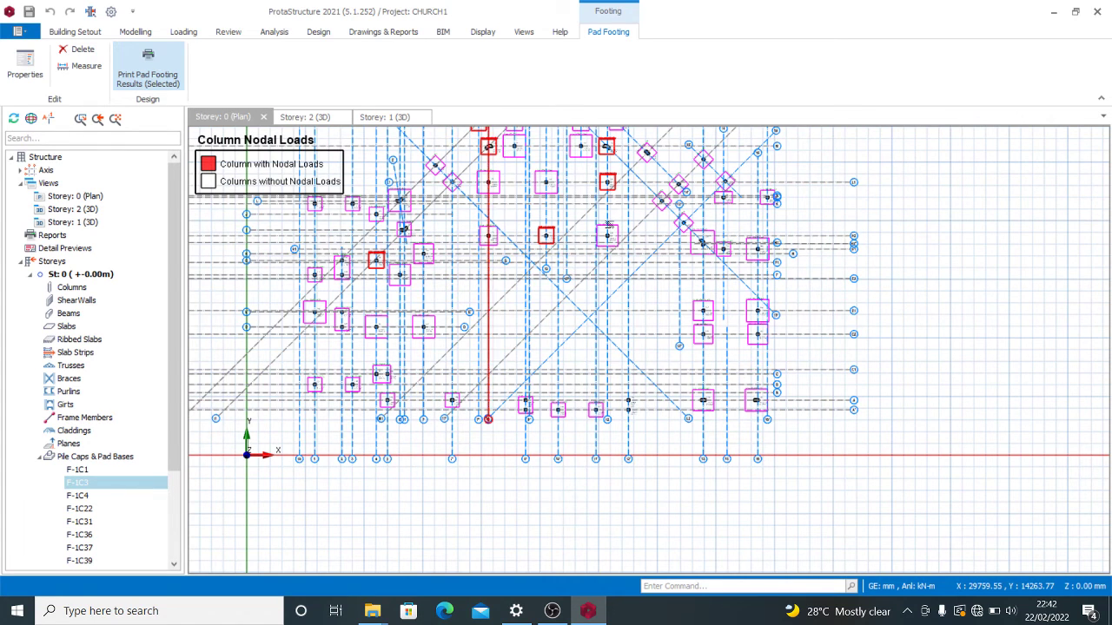
scroll(600, 228, down, 2)
scroll(577, 230, up, 2)
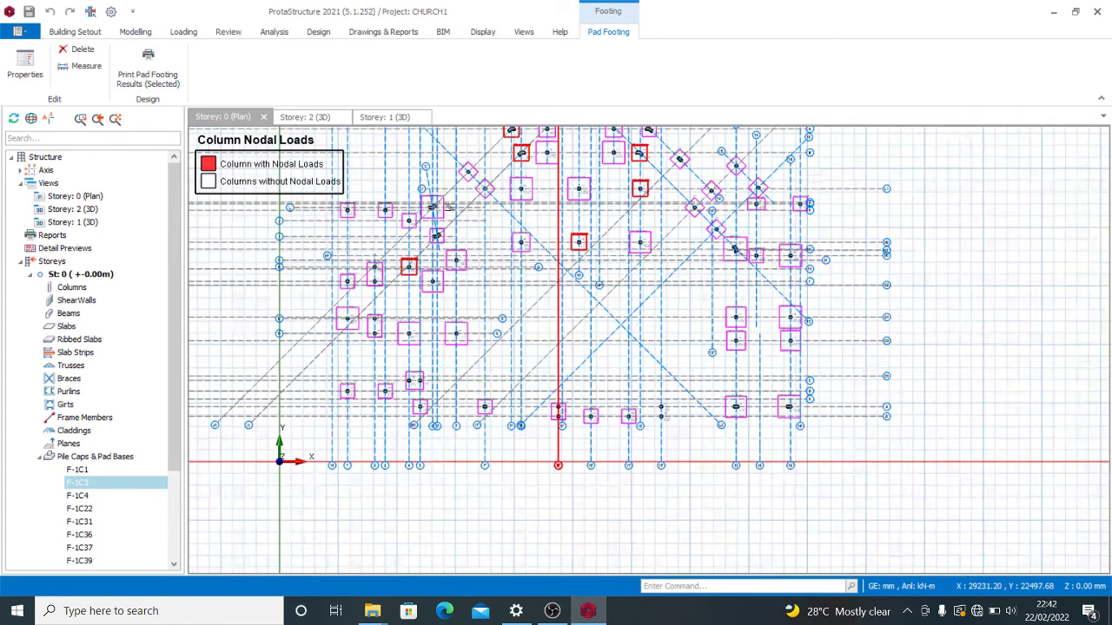
scroll(587, 134, up, 3)
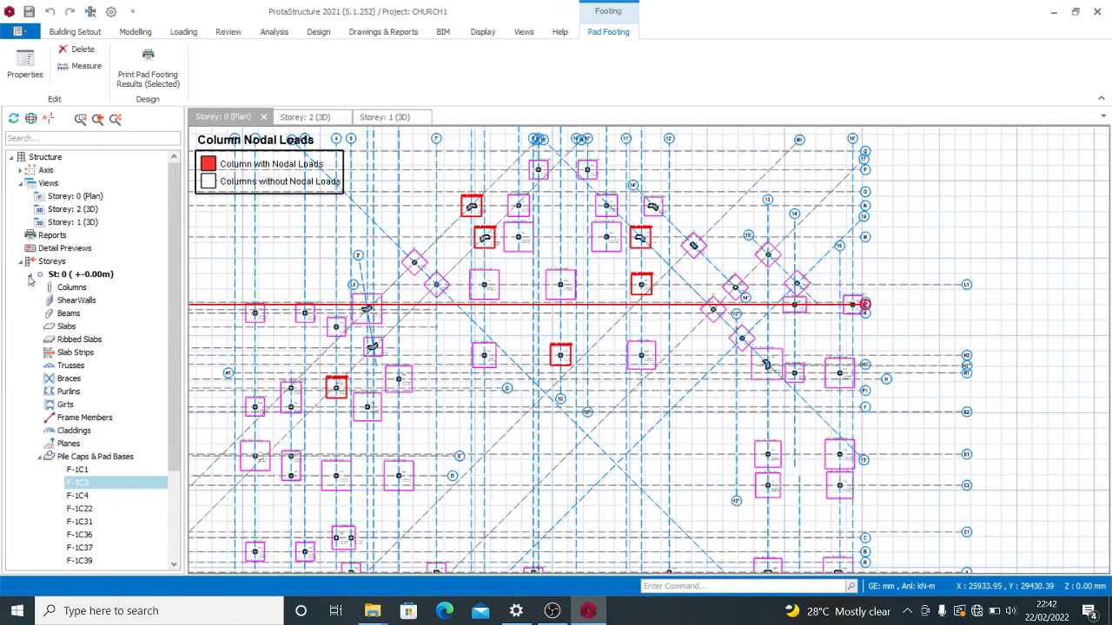
Collapse the St: 0 storey branch in the structure tree.
click(30, 274)
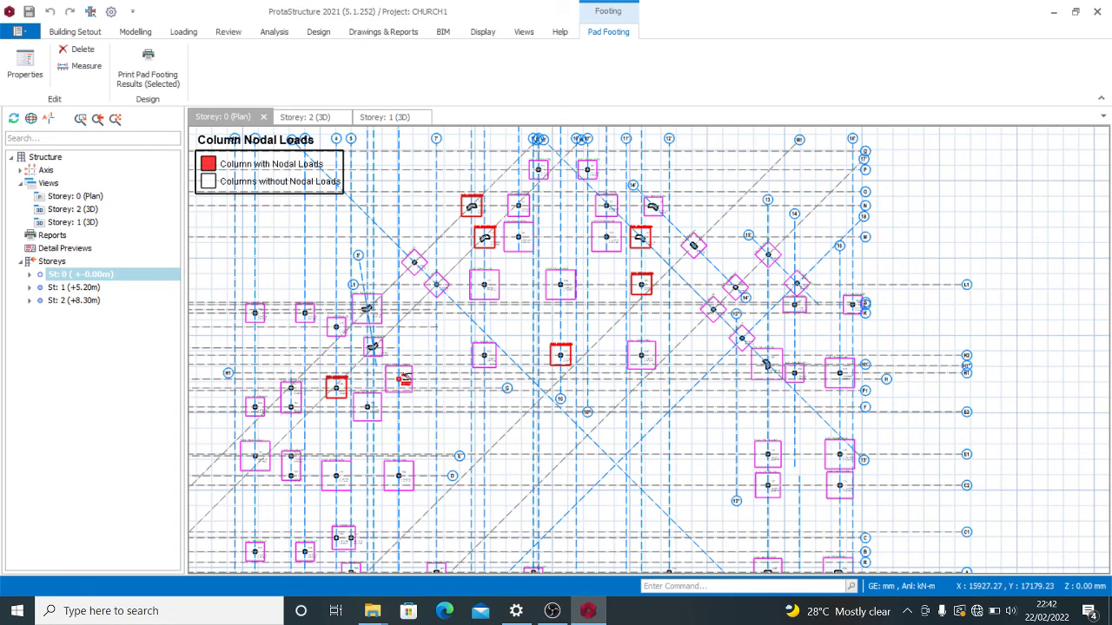
mouse_move(404, 378)
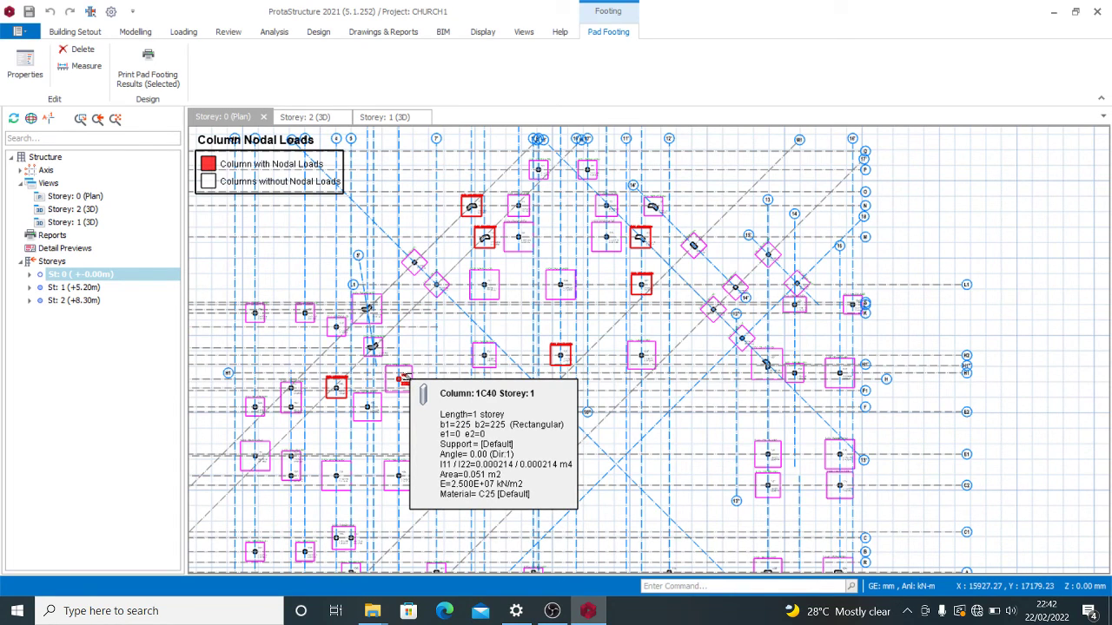